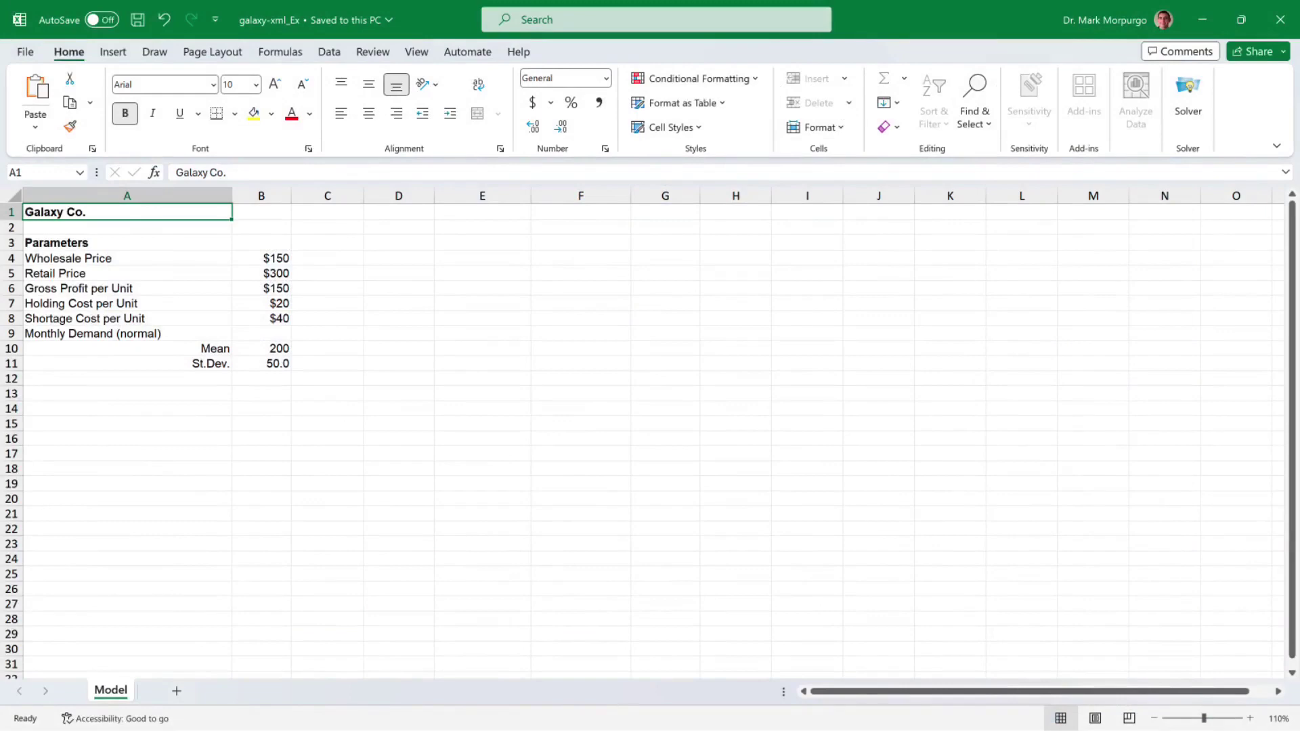
Add a bold "Model" heading in A13, below the parameters block
left_click(127, 408)
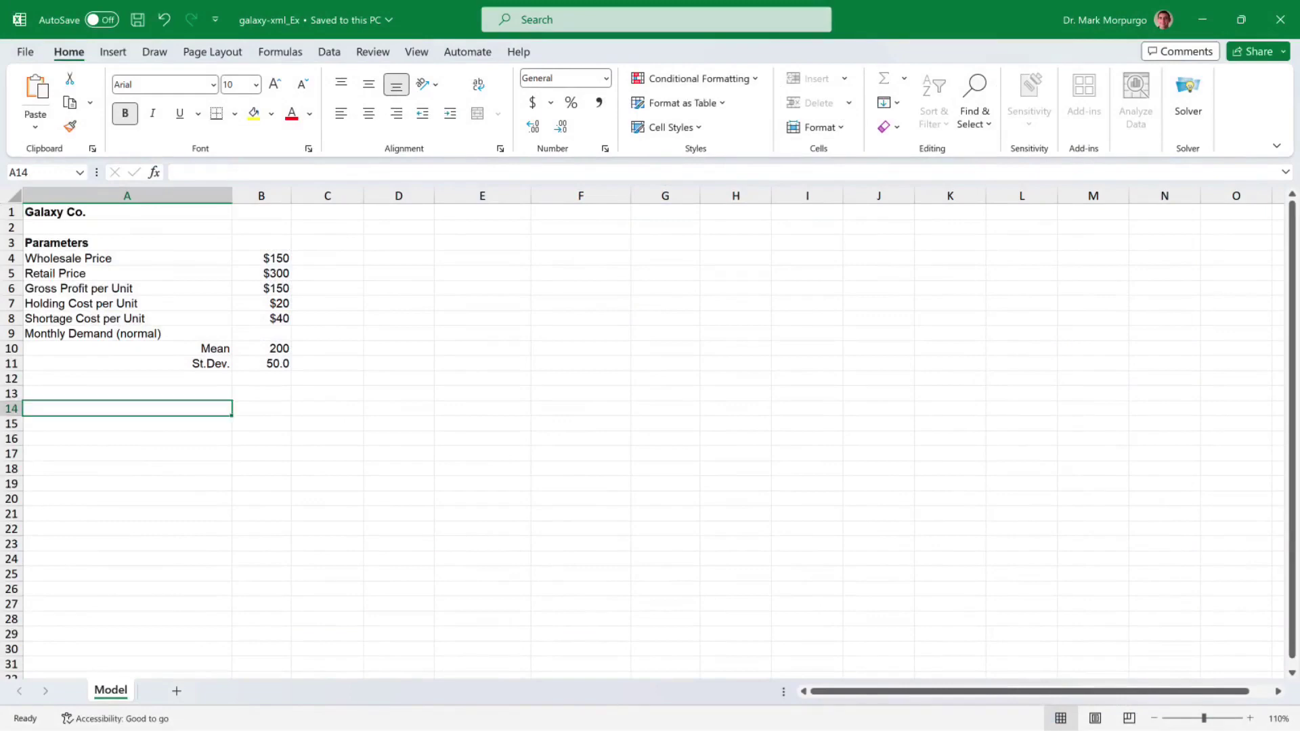
left_click(128, 393)
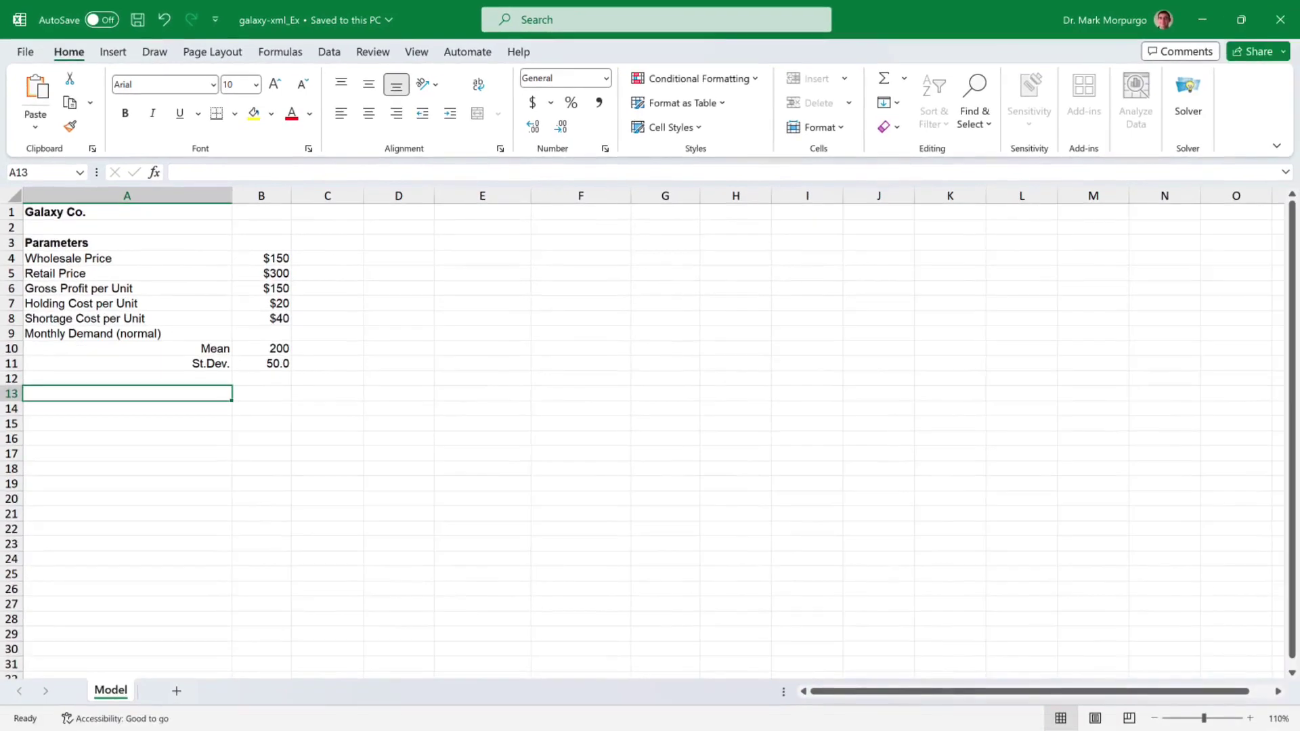
type("Model")
key("Return")
key("Up")
key("ctrl+b")
Enter the labels Replenish Level, Monthly Demand, Units Sold, Unmet Demand and Excess Inventory in A14:A18
key("Down")
type("Replenish Level")
key("Return")
type("Monthly Demand")
key("Return")
type("Units Sold")
key("Return")
type("Unmet Demand")
key("Return")
type("Excess Inventory")
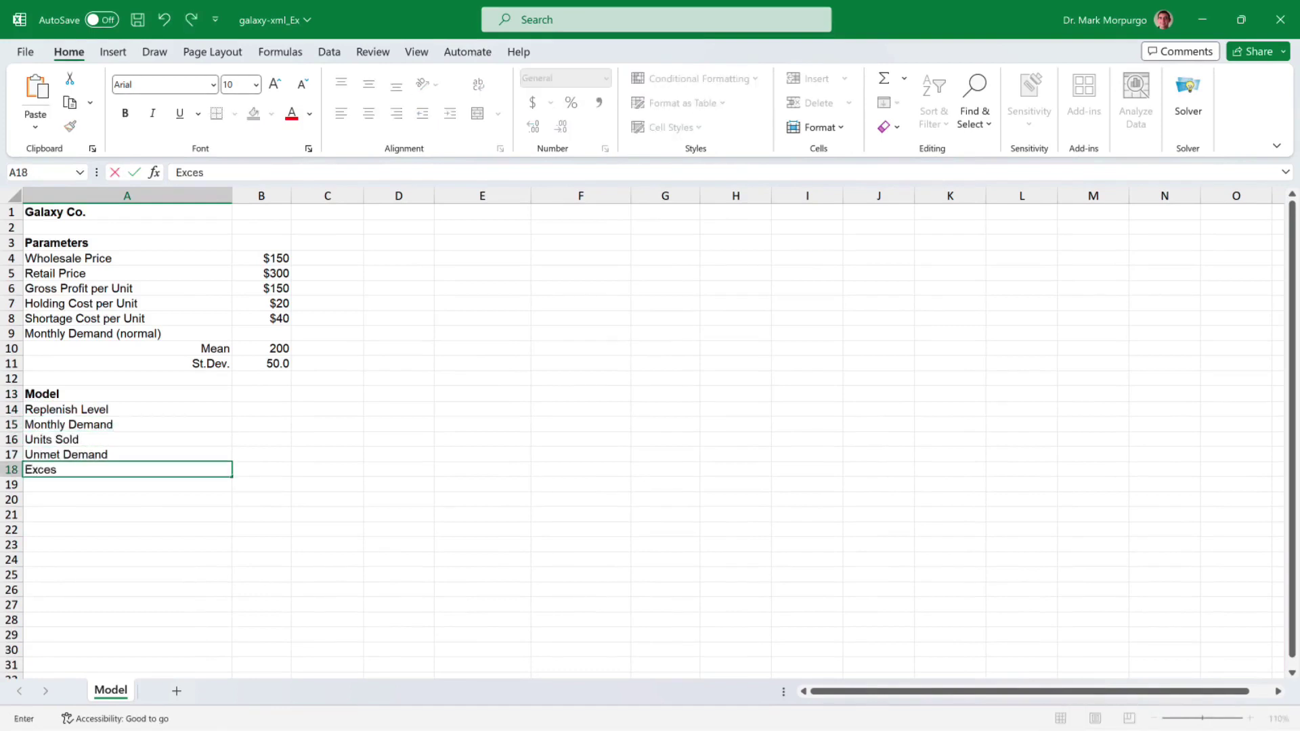
key("Return")
Enter the labels Monthly Holding Cost, Monthly Shortage Cost and Monthly Net Profit in A19:A21
type("Monthly Holding Cost")
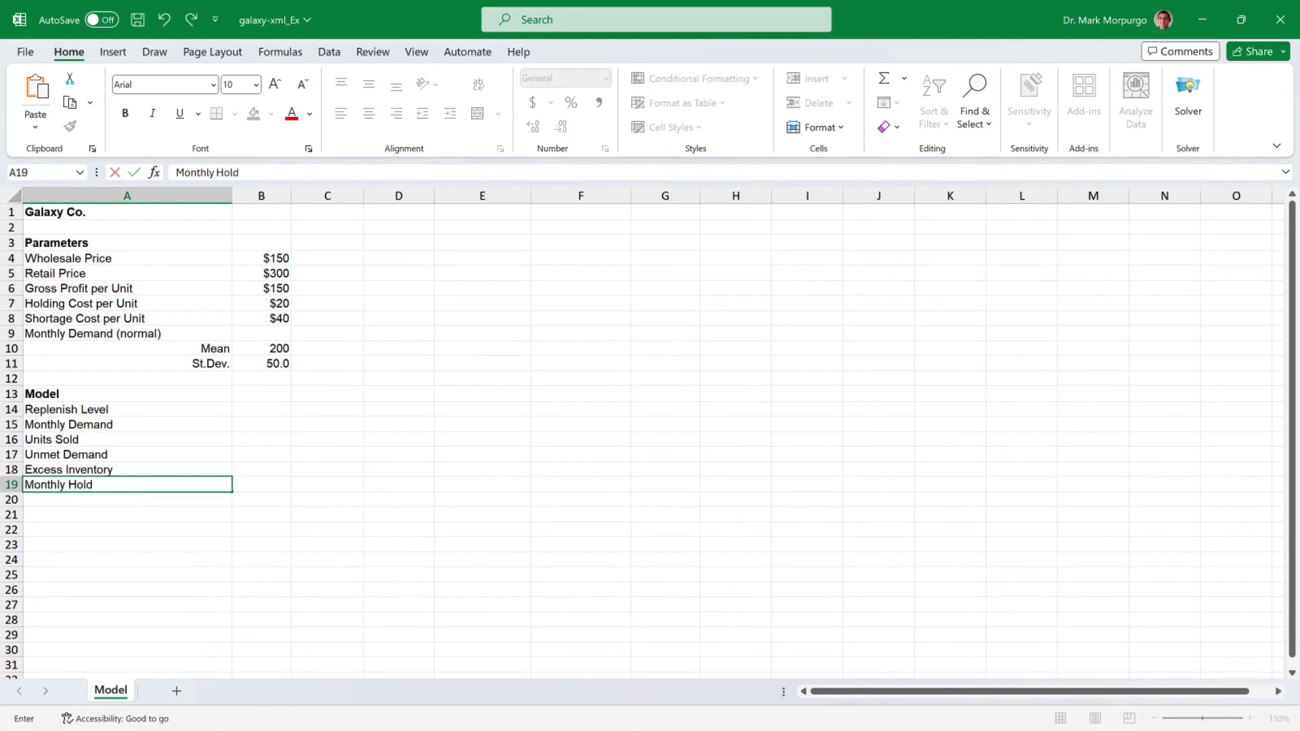
key("Return")
type("Monthly Shortage Cost")
key("Return")
type("Monthly Net Profit")
key("Return")
key("Return")
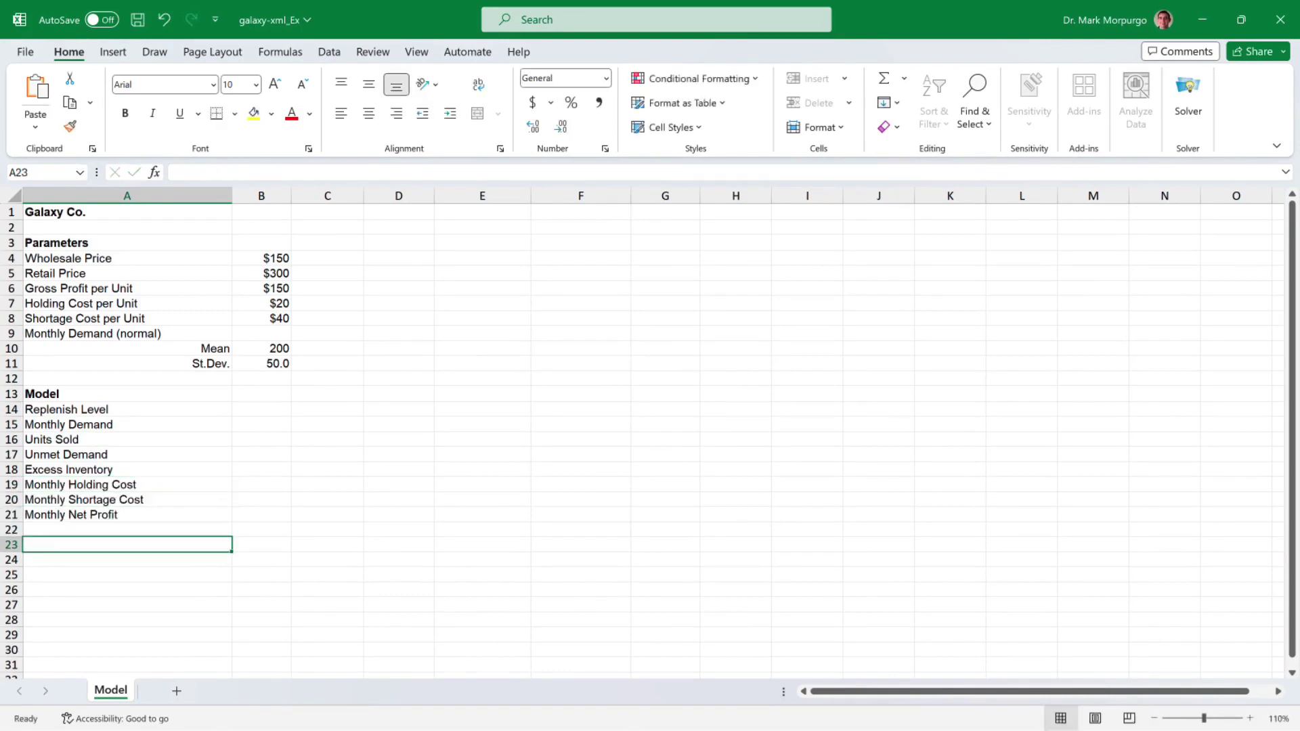
Enter the labels Mean Monthly Net Profit, St.Dev. Monthly Net Profit, # of trials and Proportion Monthly Demand Met in A23:A26
type("Mean Monthly Net Profit")
key("Return")
type("St.Dev. Monthly Net Profit")
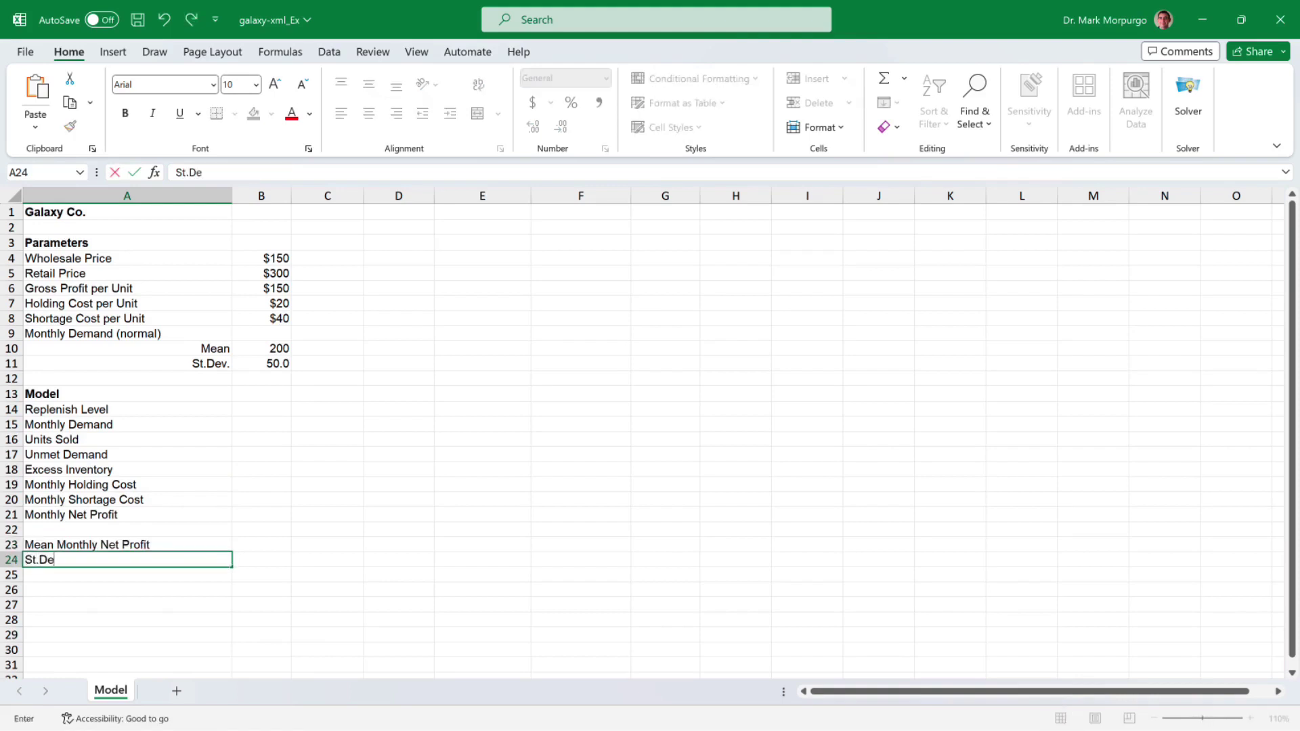
key("Return")
type("# of trials")
key("Return")
type("Proportion Monthly")
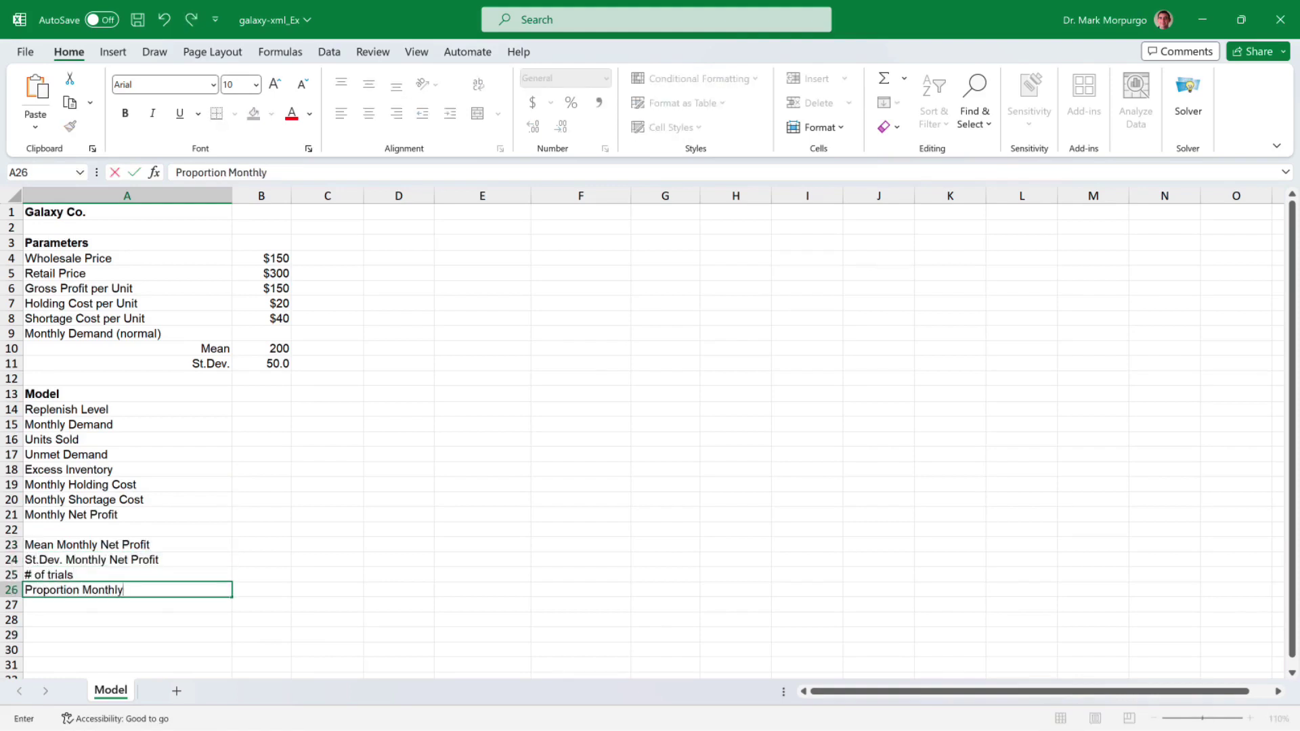
type(" Demand Met")
key("Return")
Label A27 "95% Confidence Interval:" and add right-aligned "Lower Bound" and "Upper Bound" labels in A28:A29
type("95% Confidence Interval:")
key("Return")
type("Lower Bound")
key("Return")
type("Upper Bound")
left_click_drag(102, 620, 101, 635)
left_click(396, 113)
left_click(581, 545)
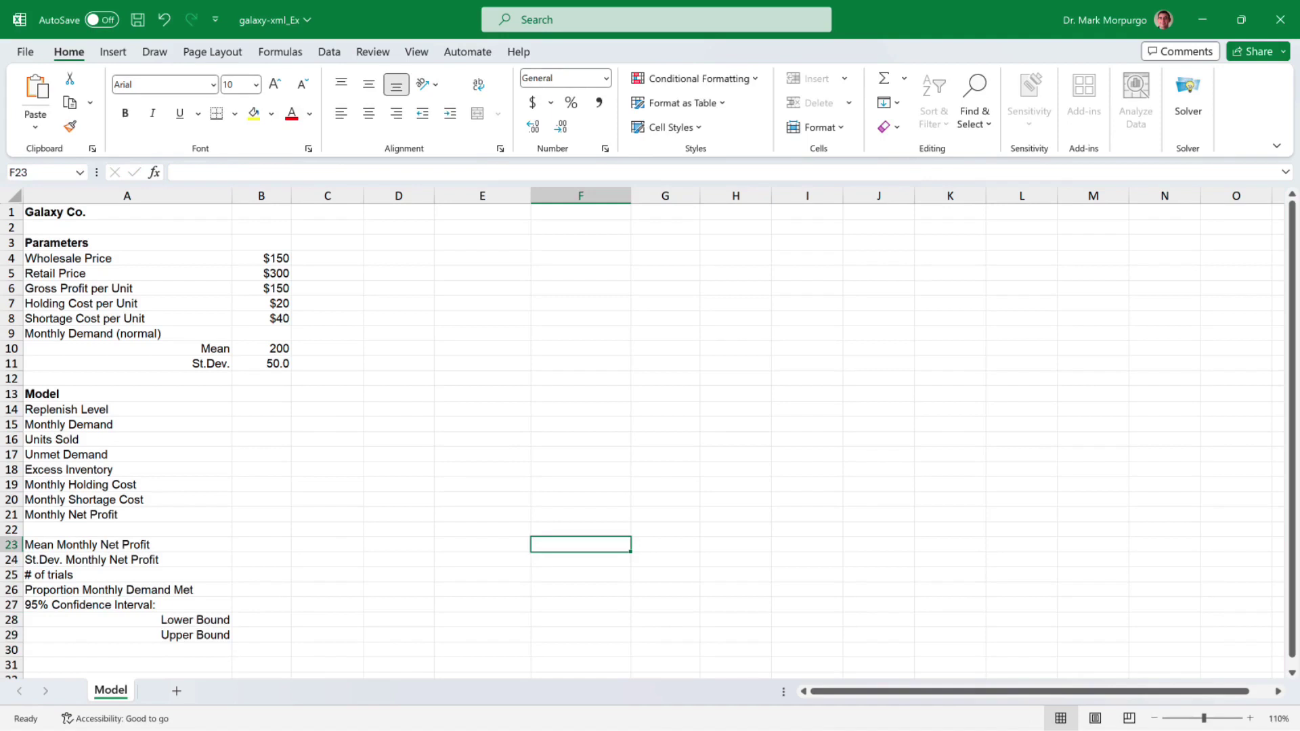
Enter the replenish levels 180, 105 and 215 in B14, C14 and D14
left_click(261, 410)
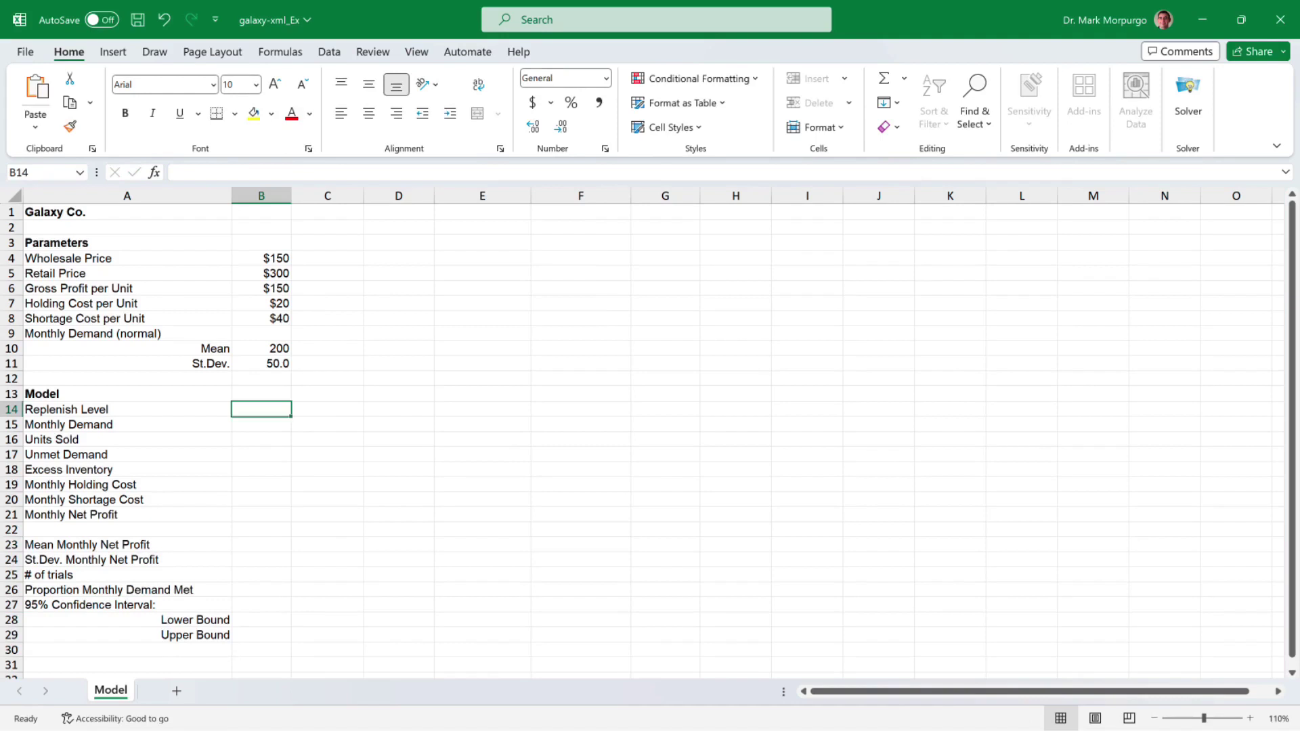
type("180")
key("Tab")
type("105")
key("Tab")
type("215")
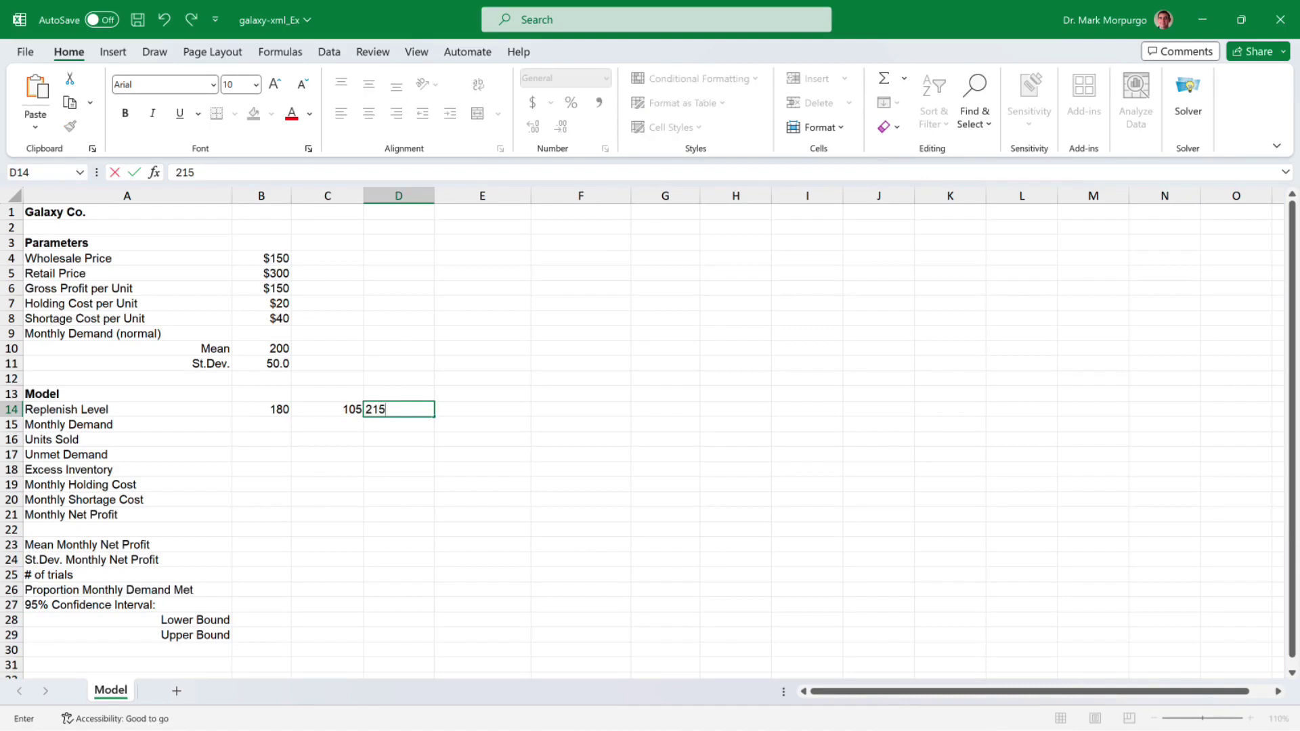
key("Tab")
Fill the 215 replenish level in D14 with standard light green
left_click(399, 409)
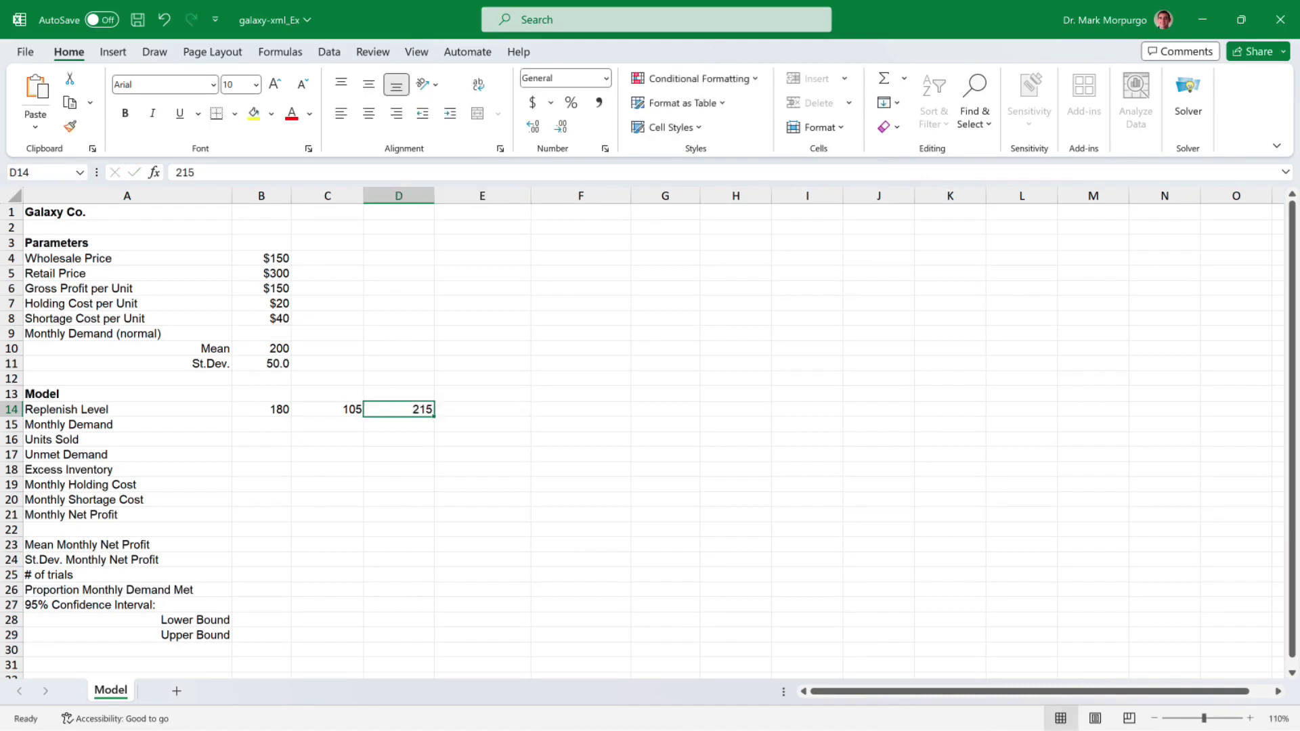
left_click(271, 113)
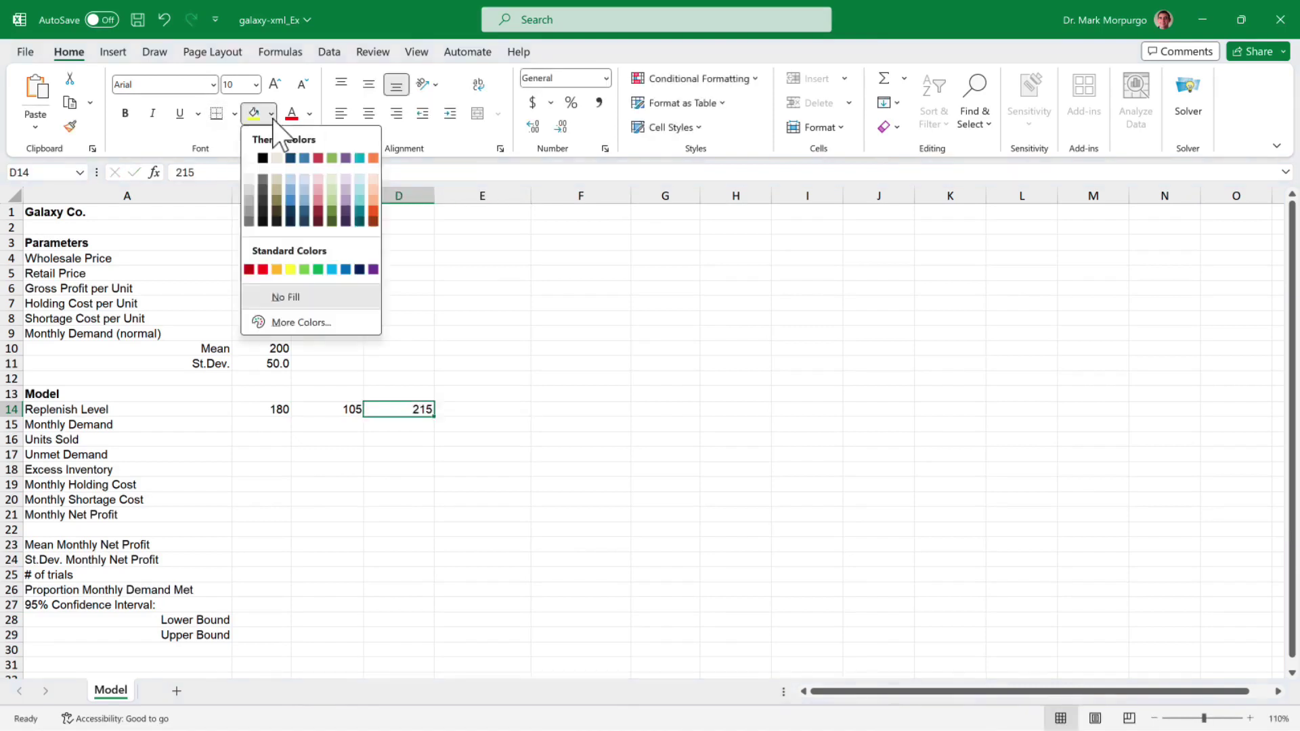
left_click(304, 270)
left_click(581, 499)
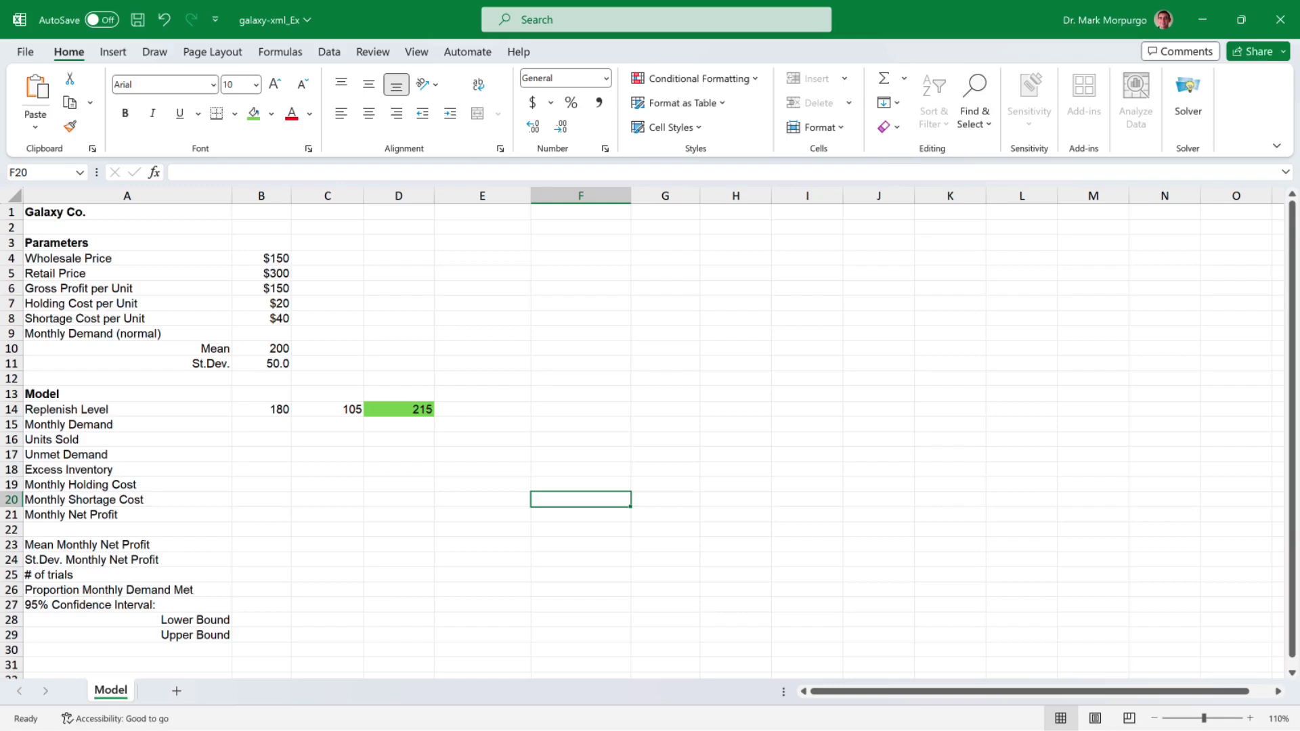
Simulate the Monthly Demand in B15 with the formula =ROUND(NORM.INV(RAND(),$B$10,$B$11),0)
left_click(262, 424)
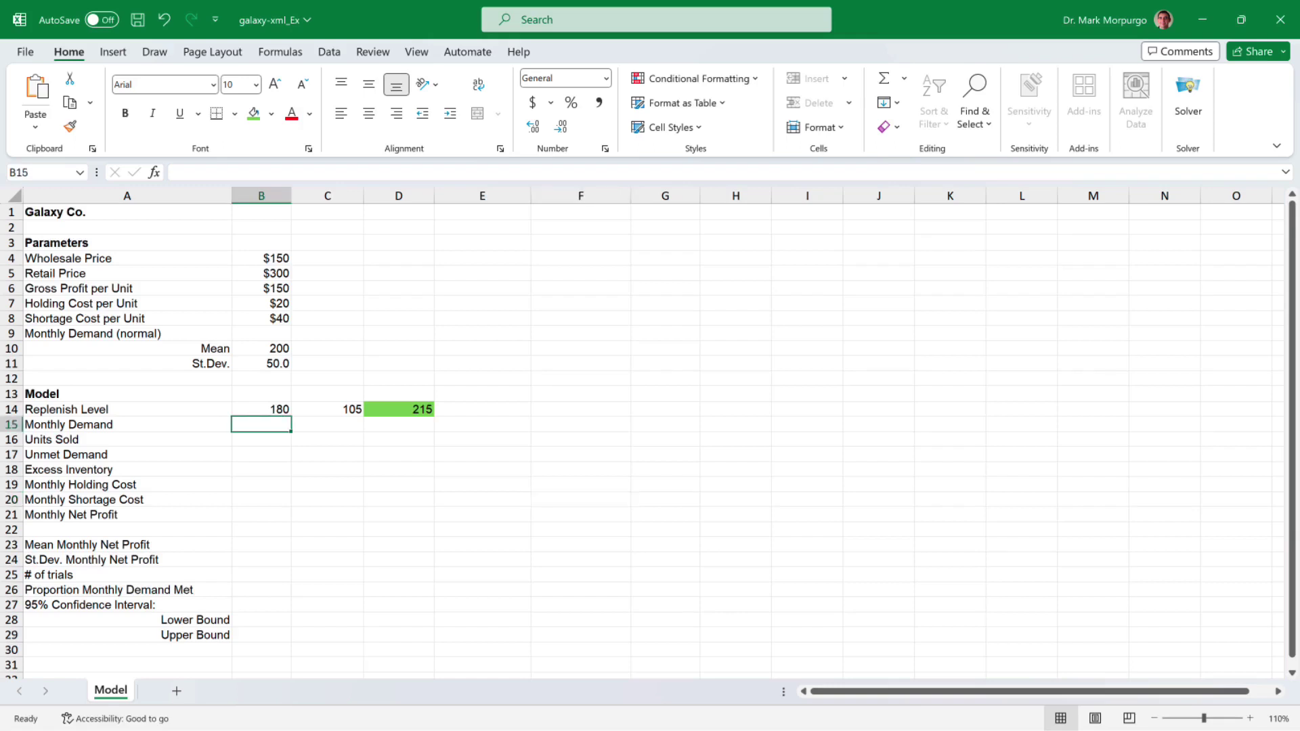
type("=")
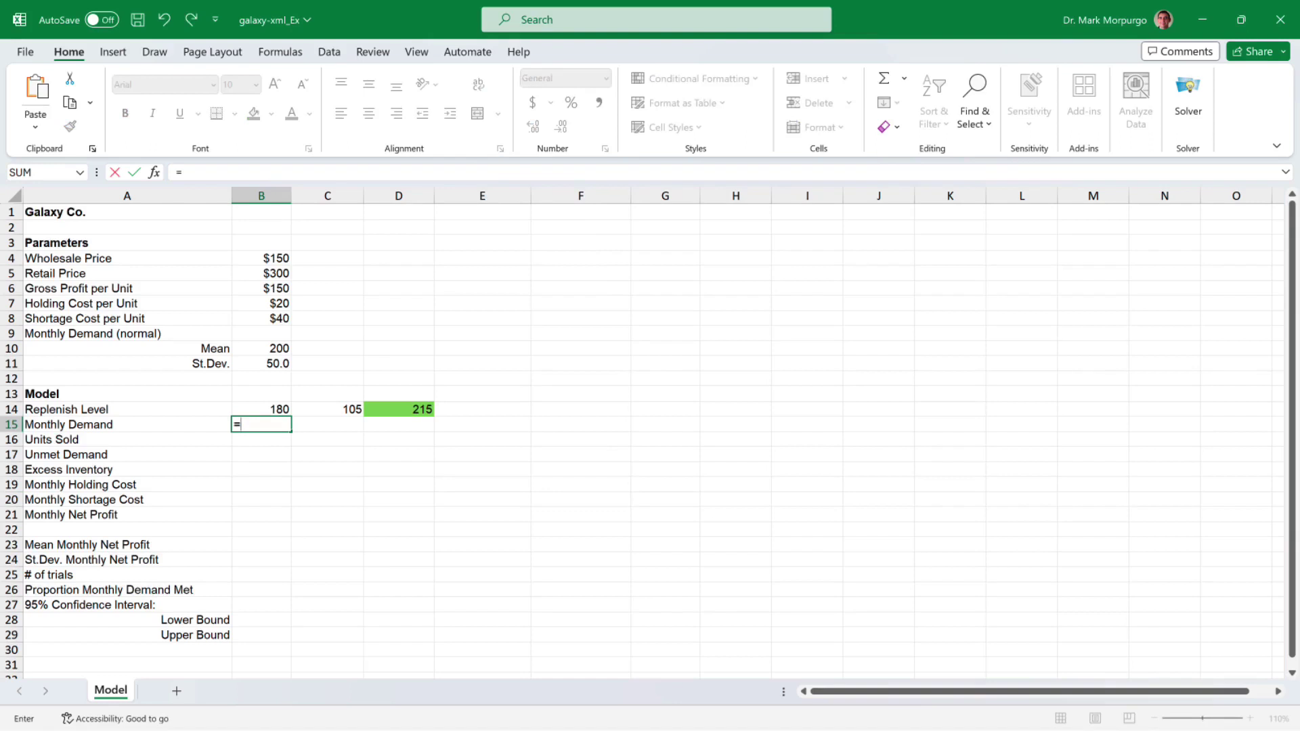
type("round")
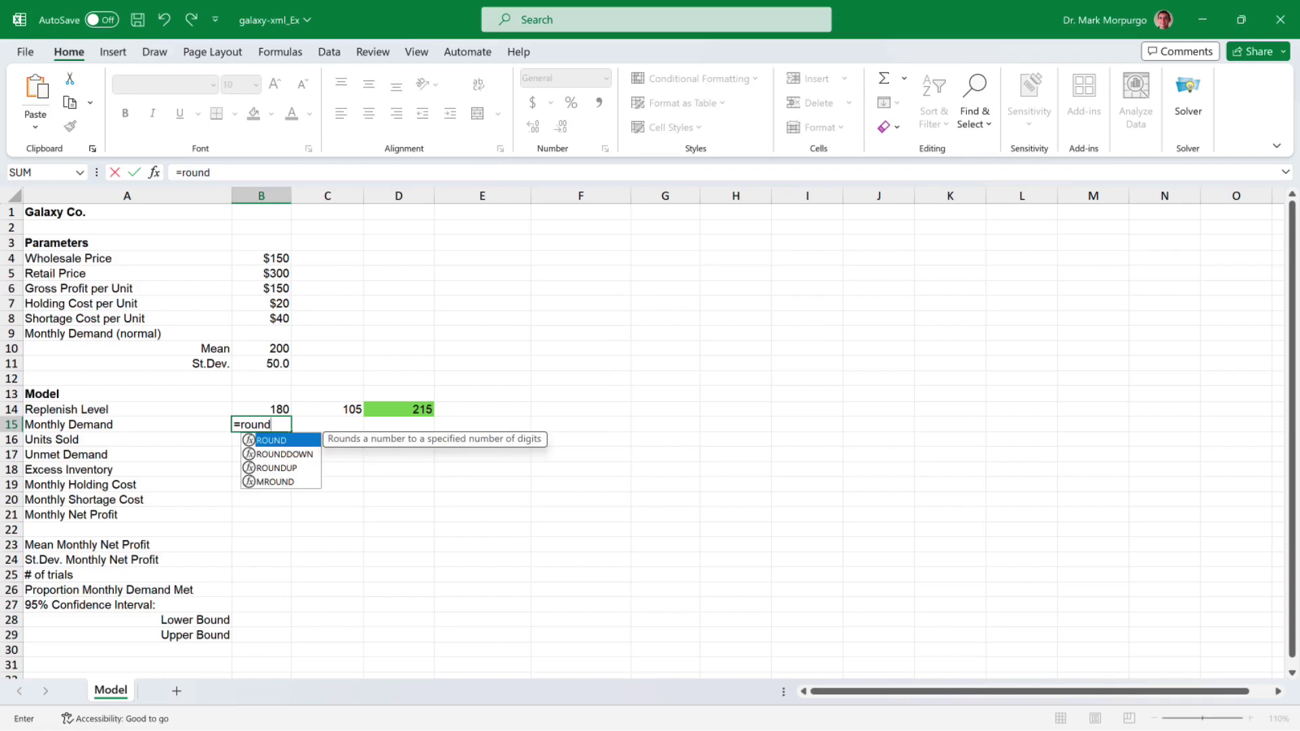
key("Tab")
type("no")
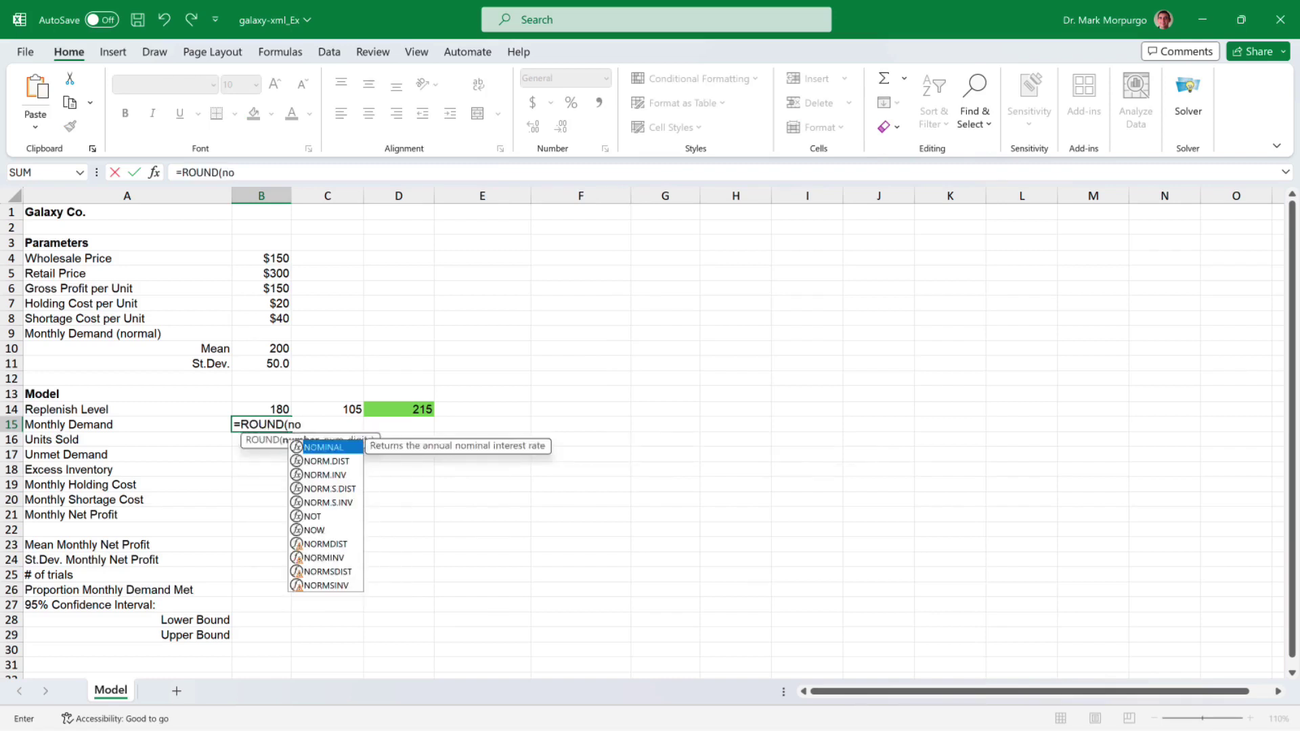
type("rm.i")
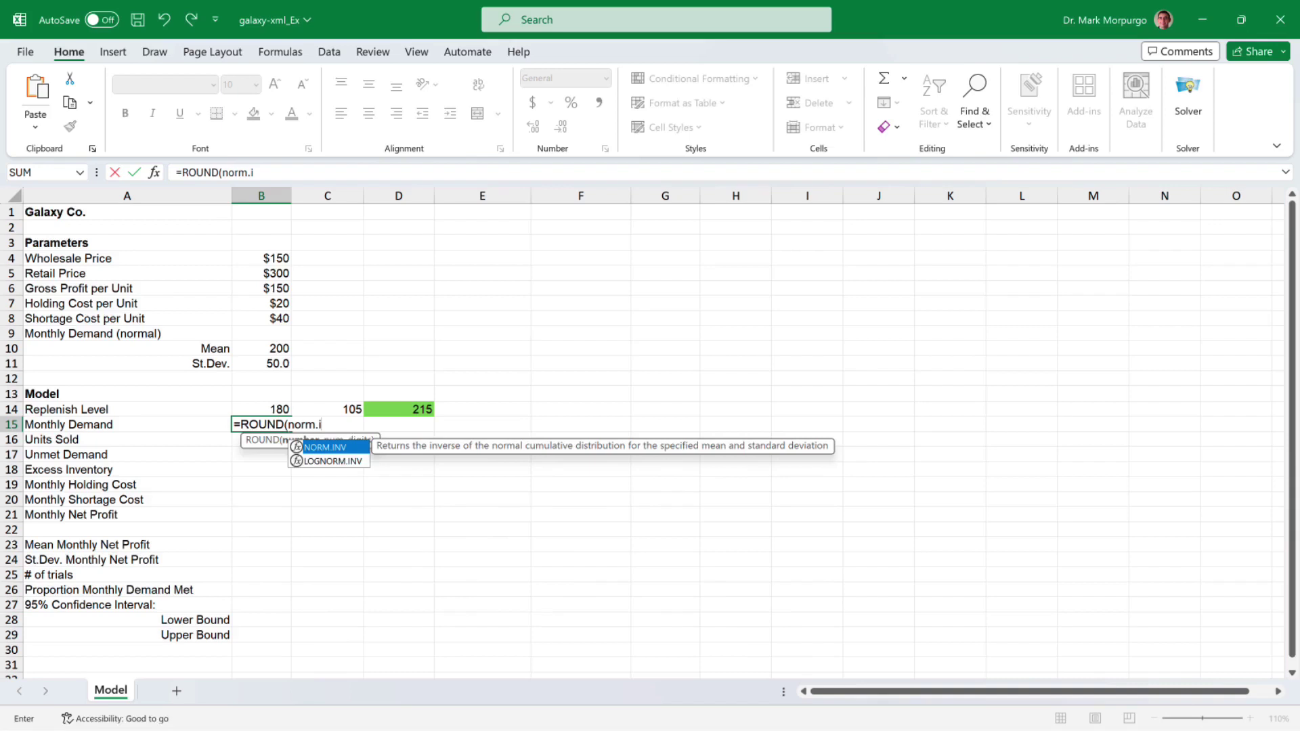
key("Tab")
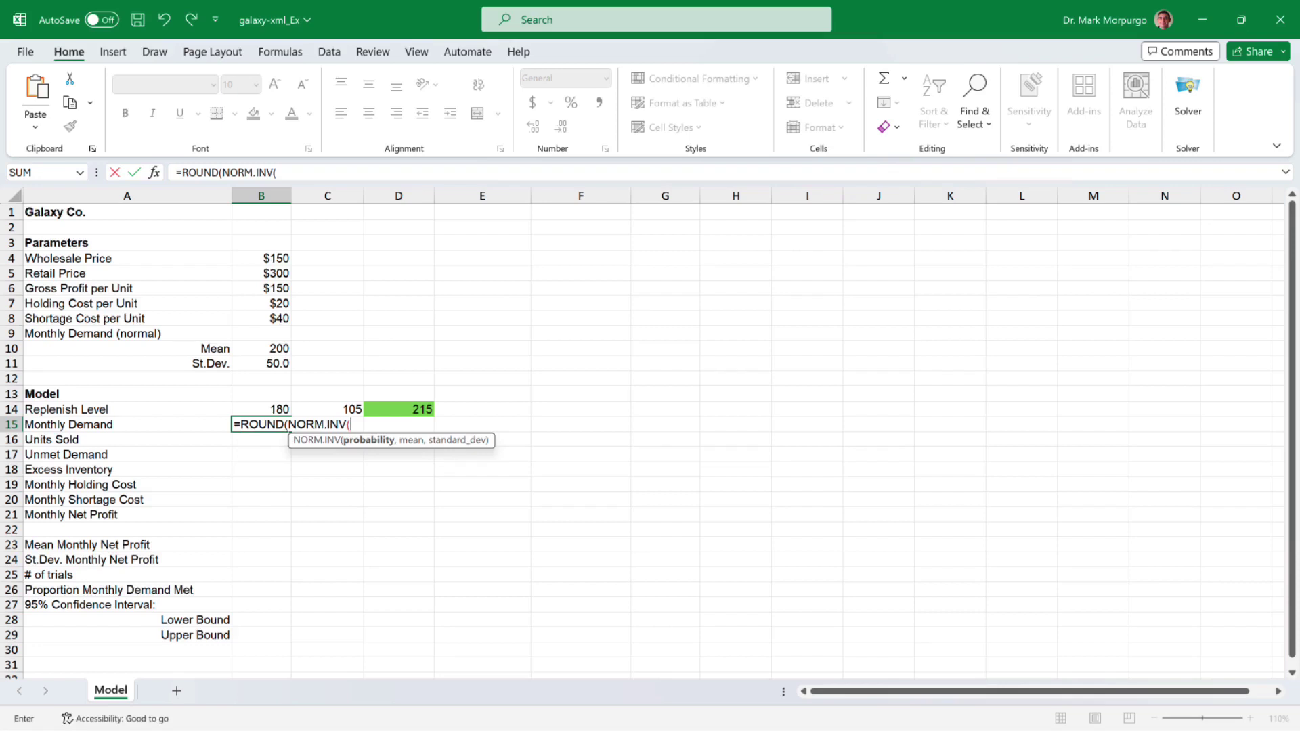
type("Rand")
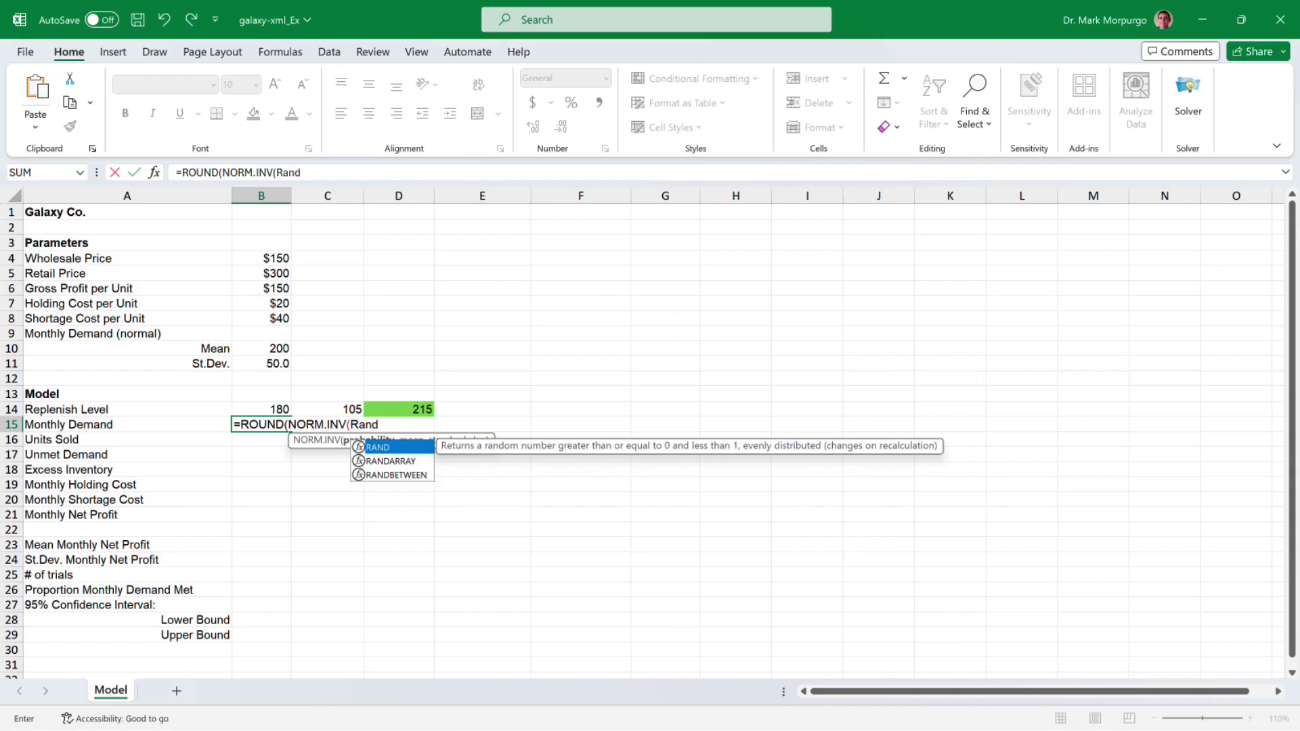
key("Tab")
type(")")
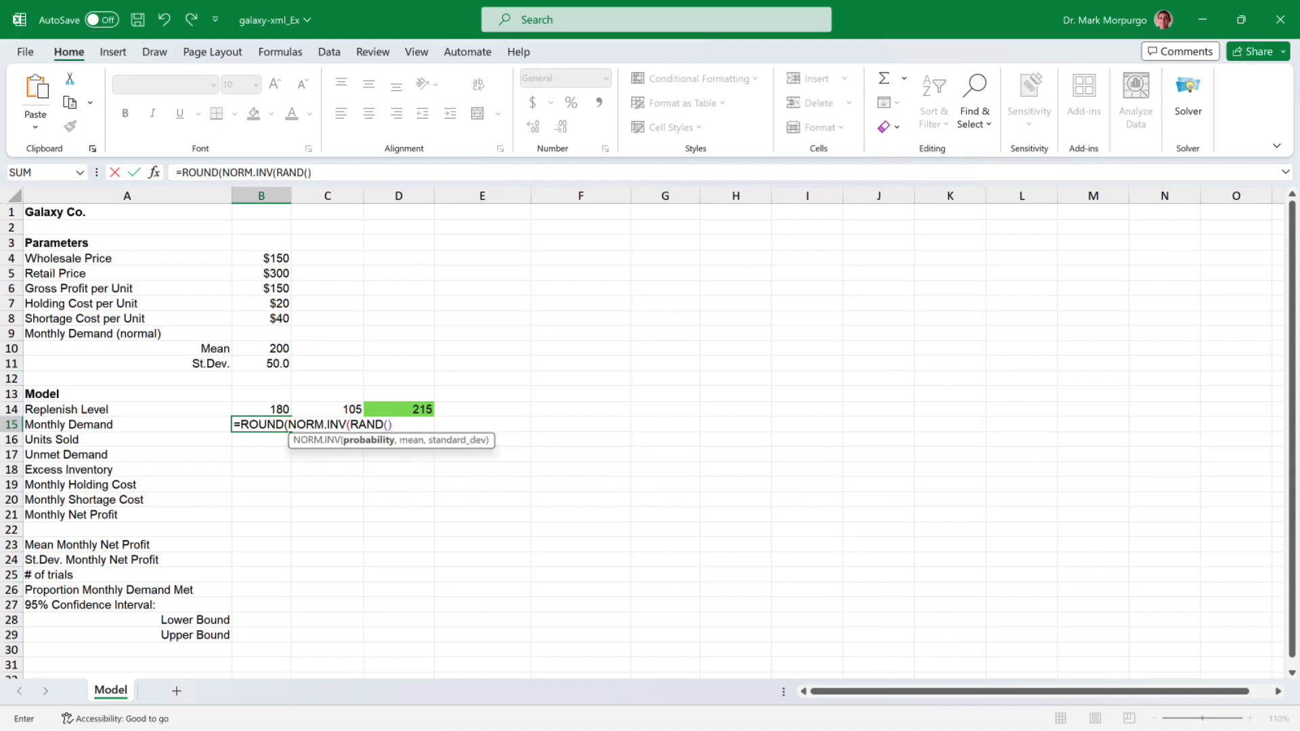
type(",")
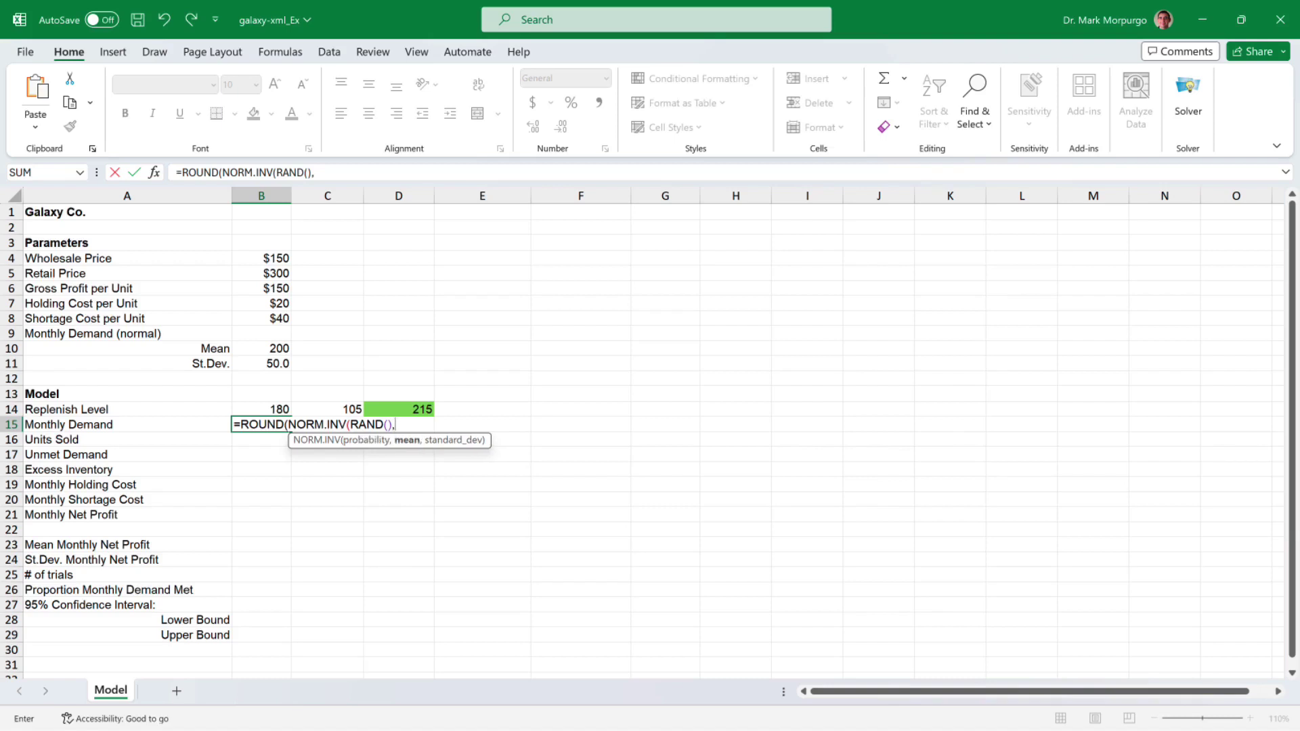
left_click(262, 349)
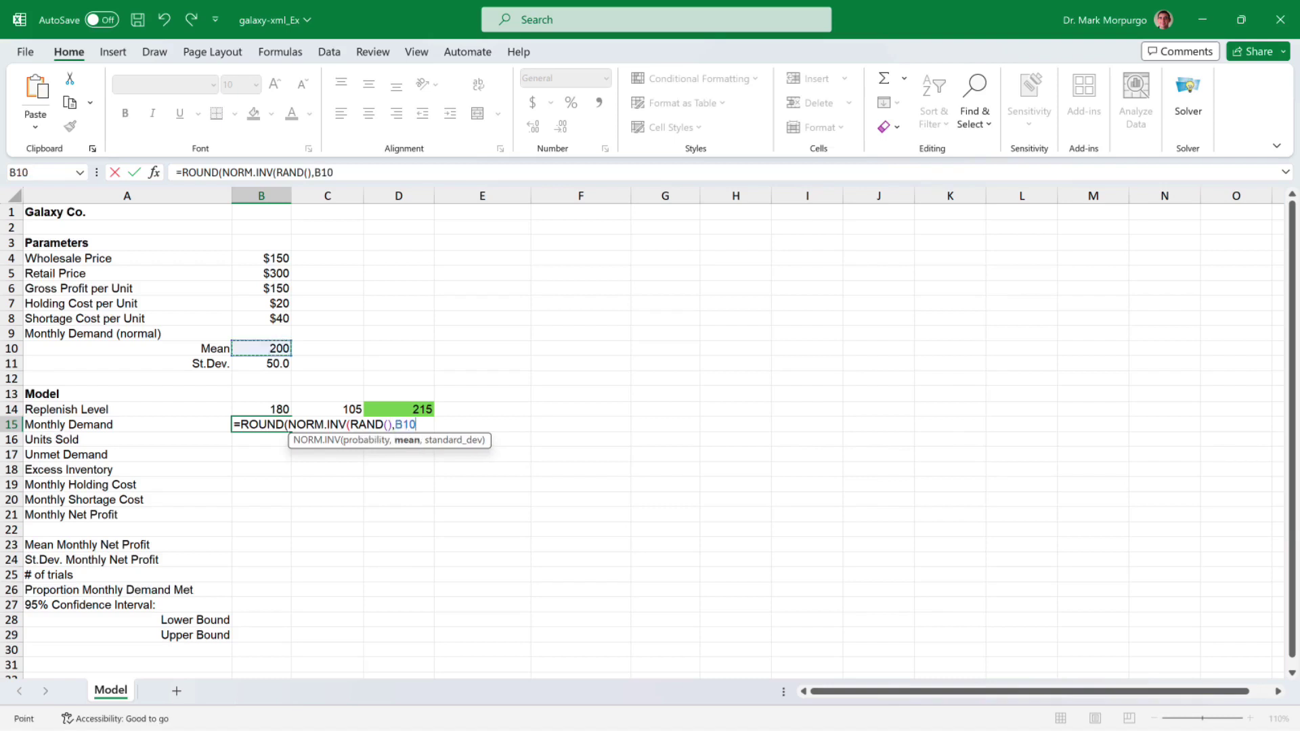
key("F4")
type(",")
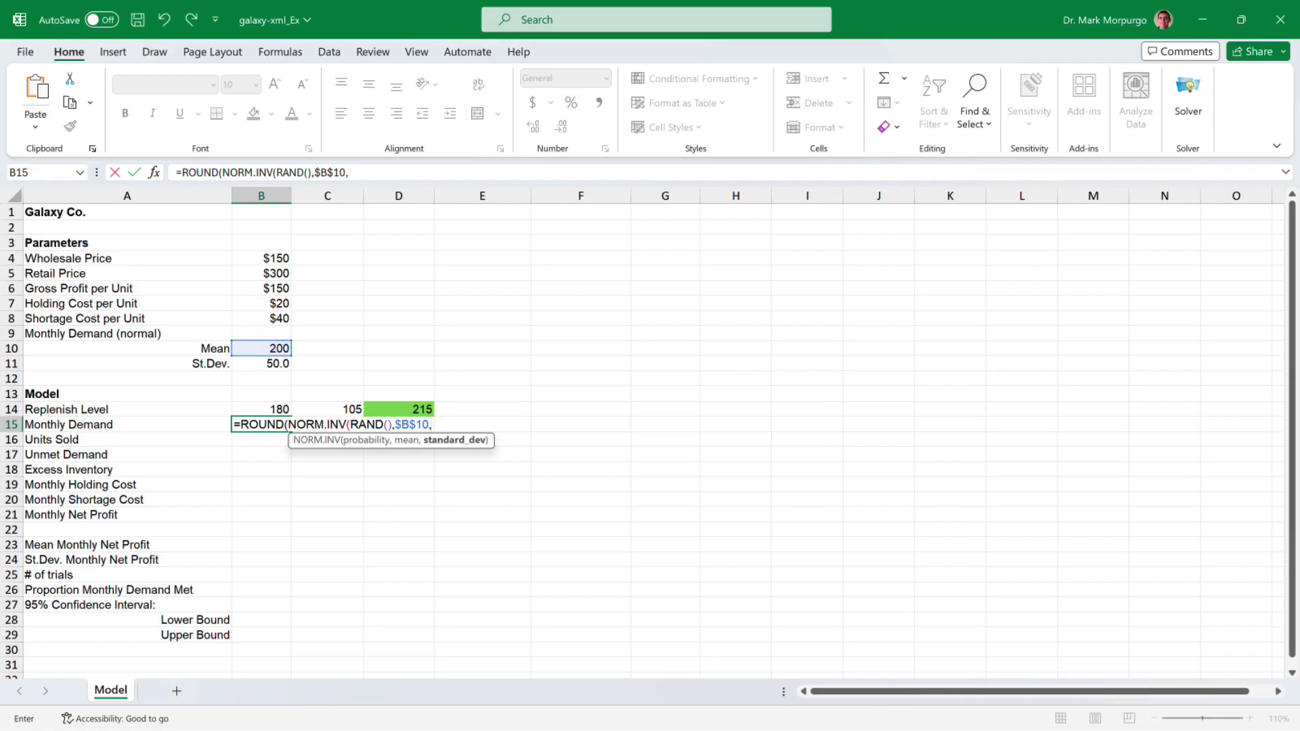
left_click(261, 364)
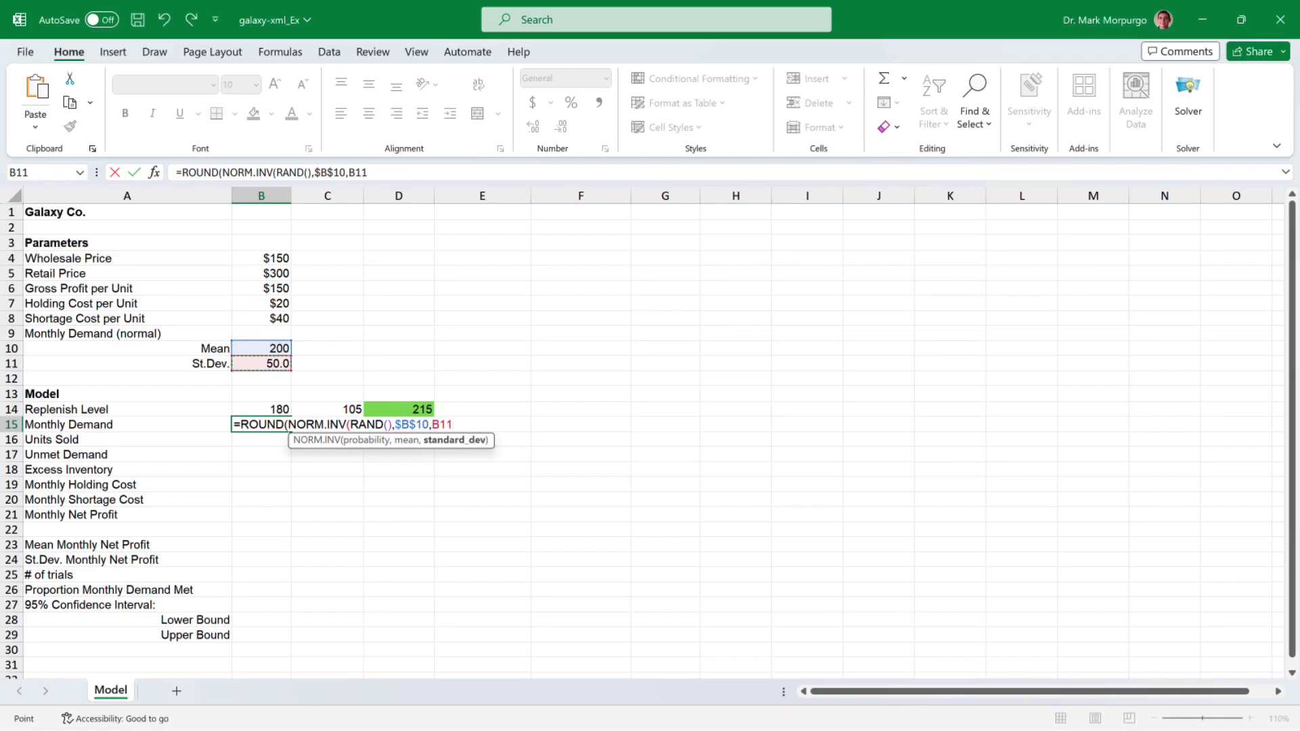
key("F4")
type(")")
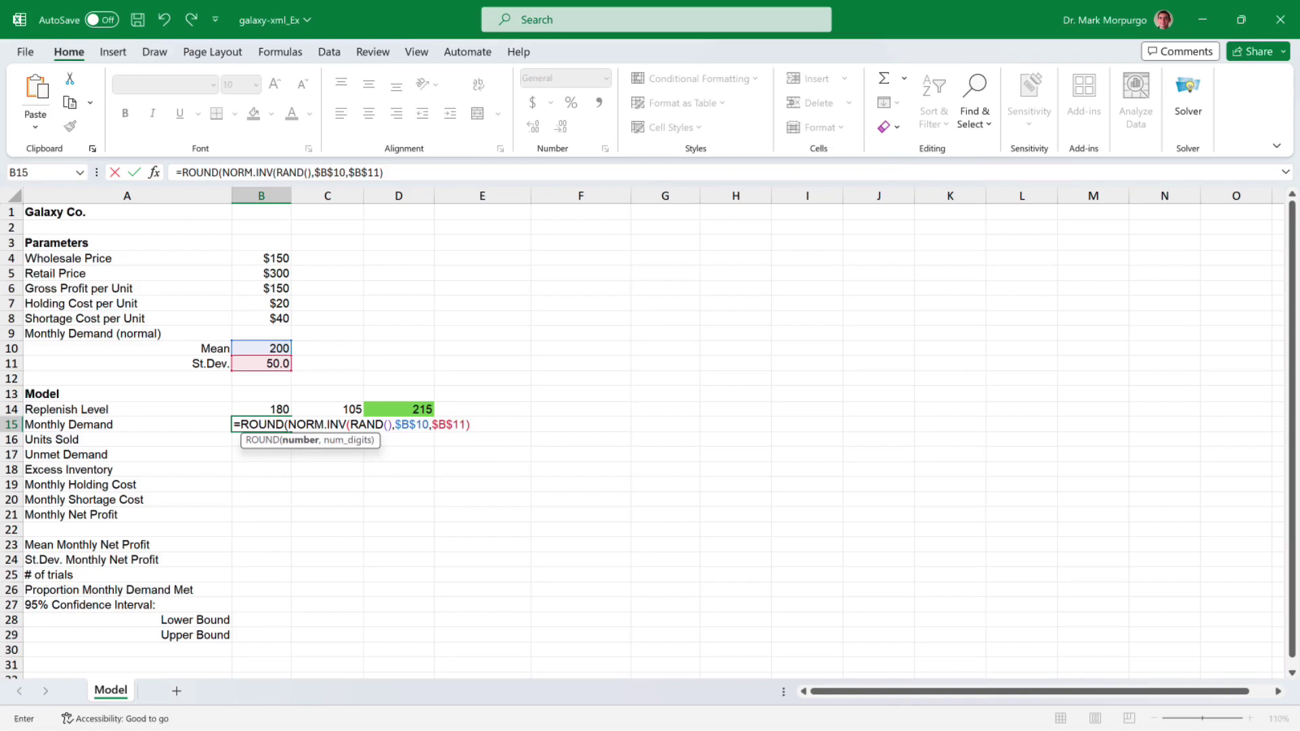
type(",0")
type(")")
key("Return")
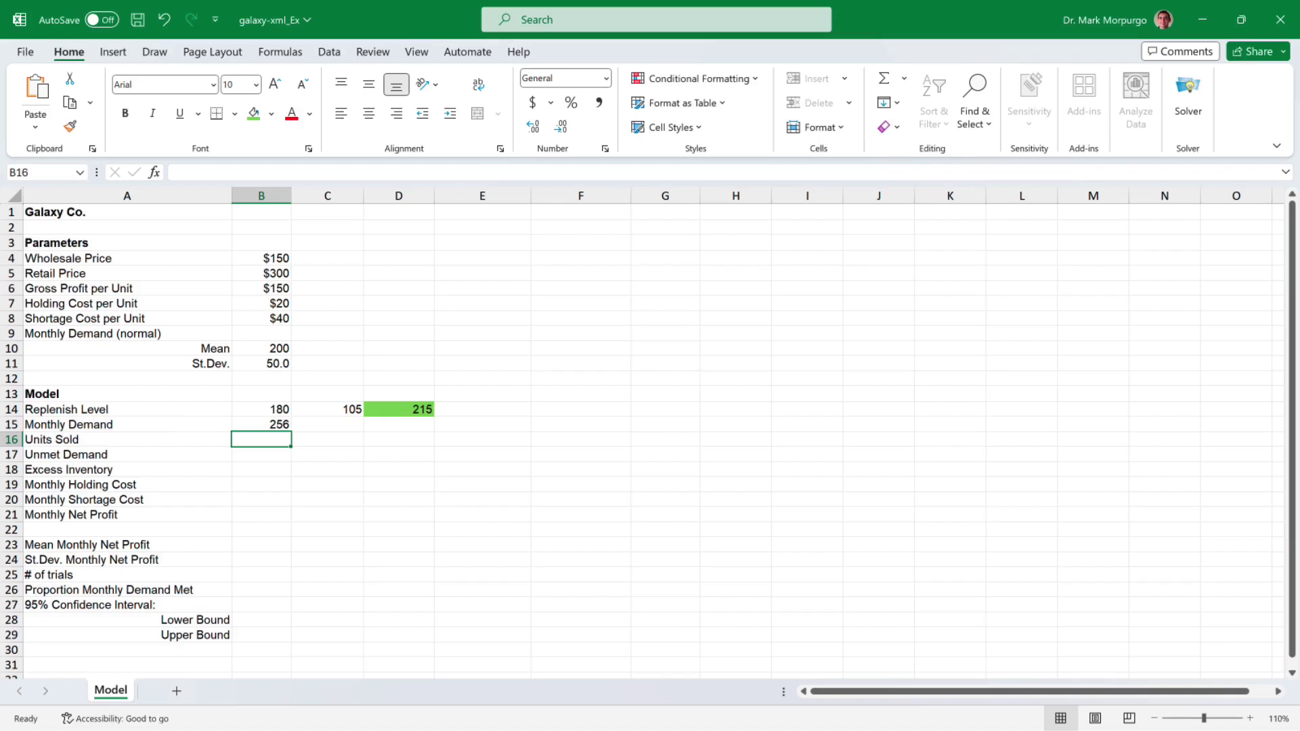
Calculate Units Sold in B16 with the formula =MIN(B14,B15)
type("=")
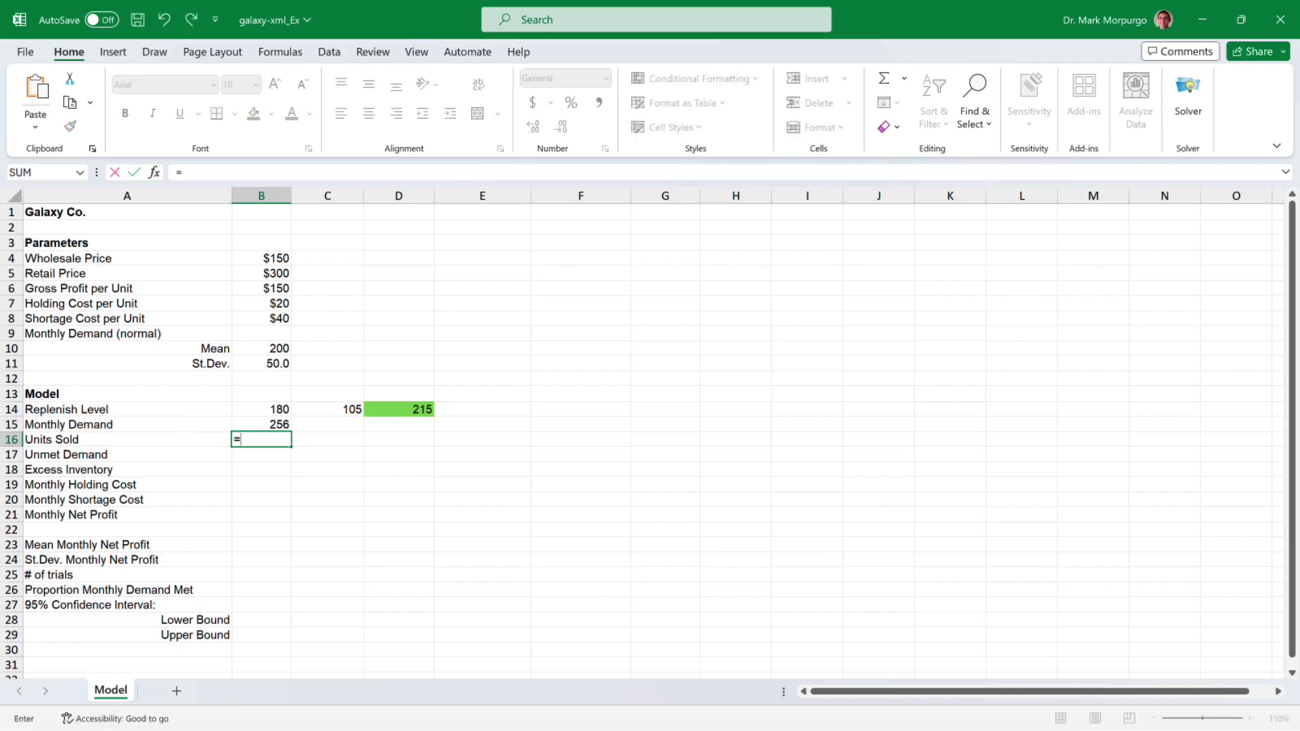
type("min")
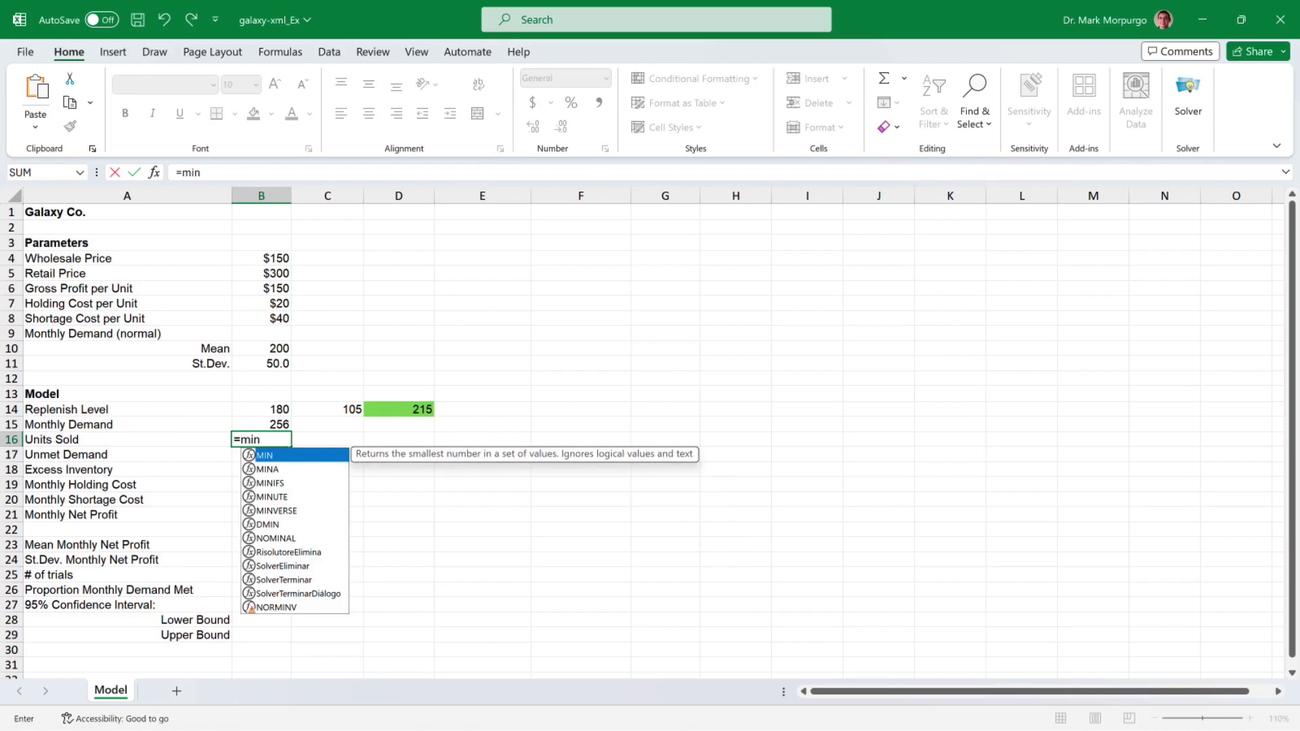
key("Tab")
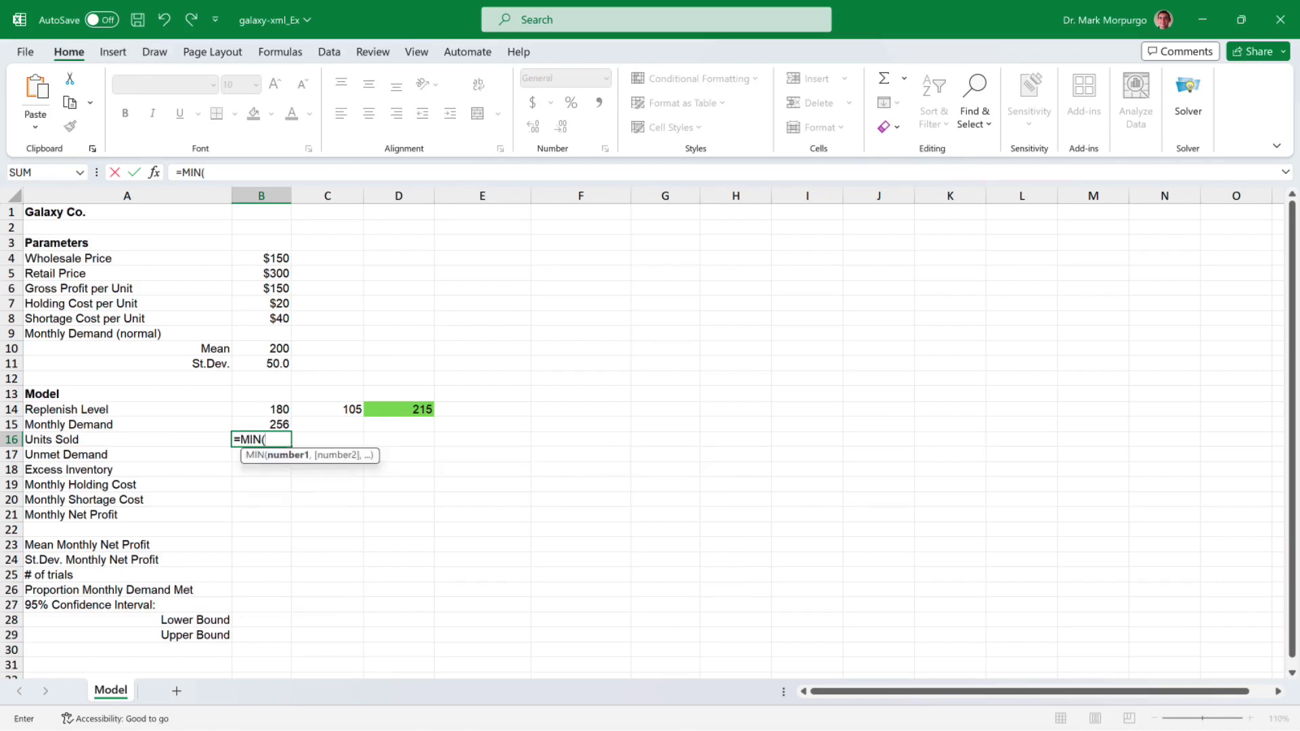
key("Up")
key("Up")
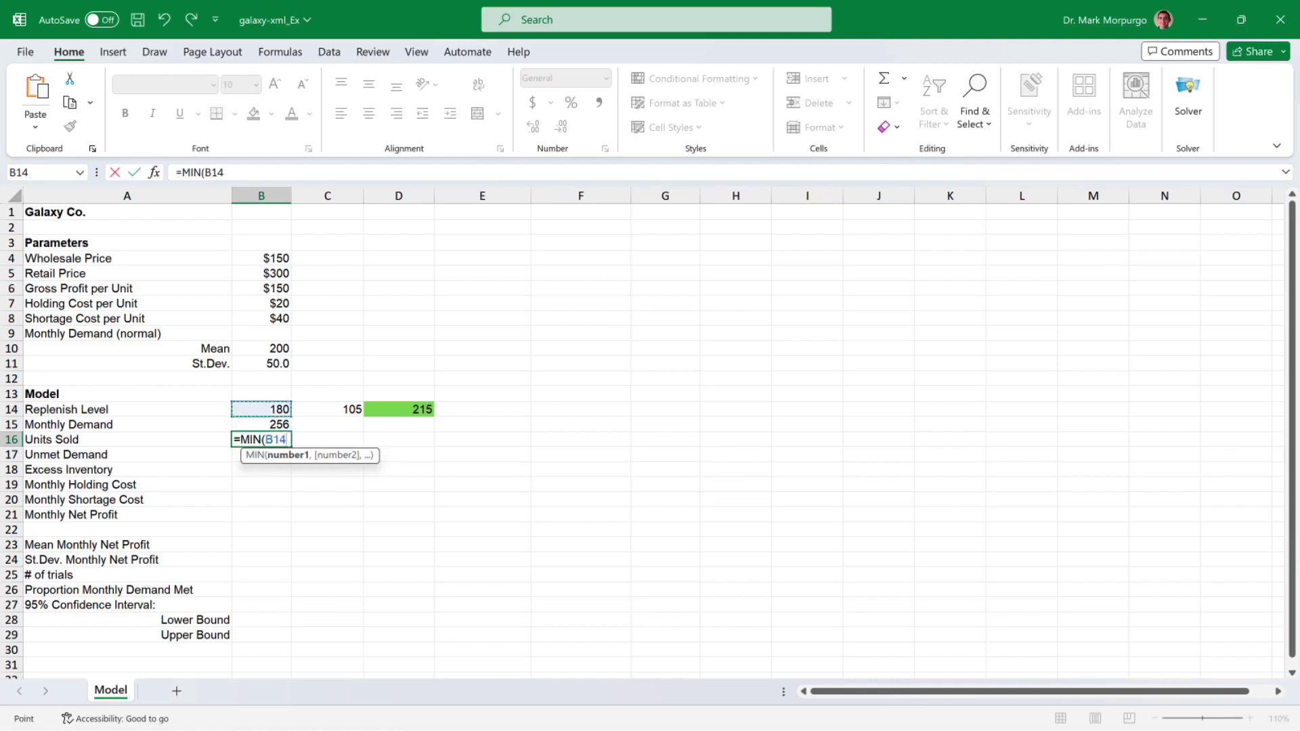
type(",")
key("Up")
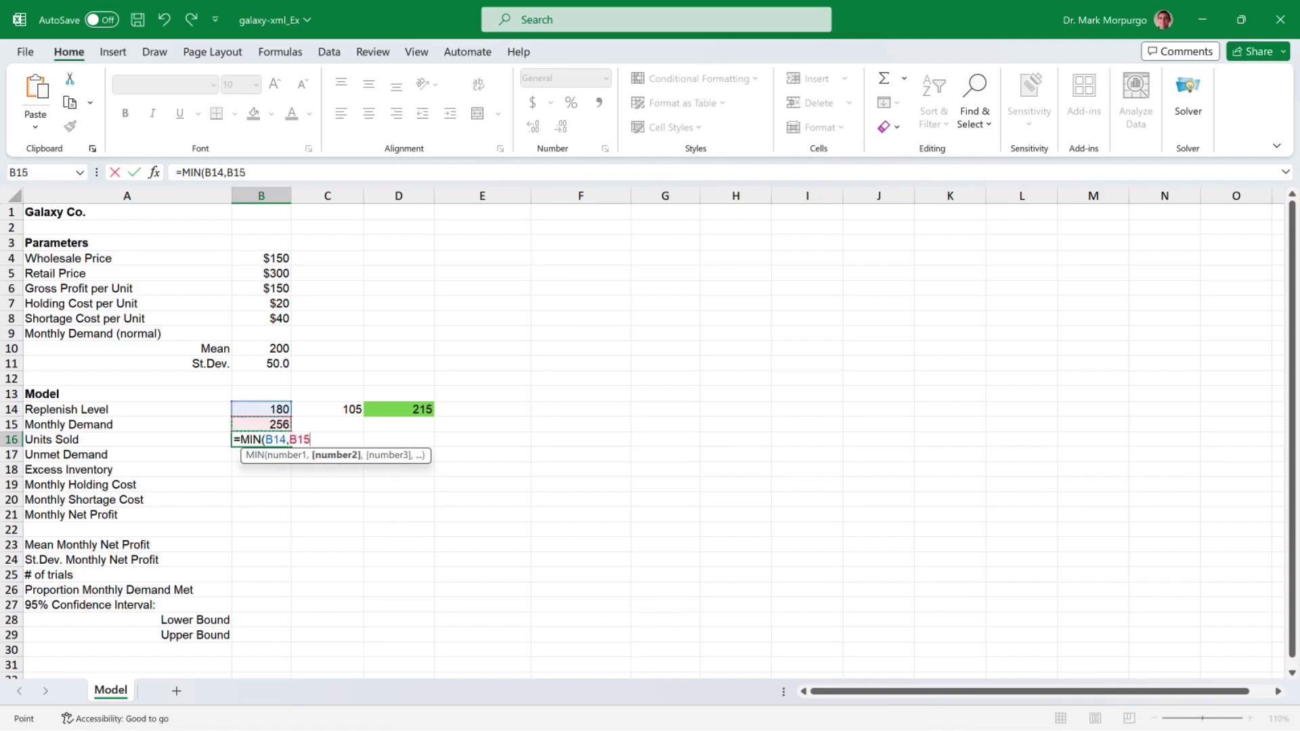
type(")")
key("Return")
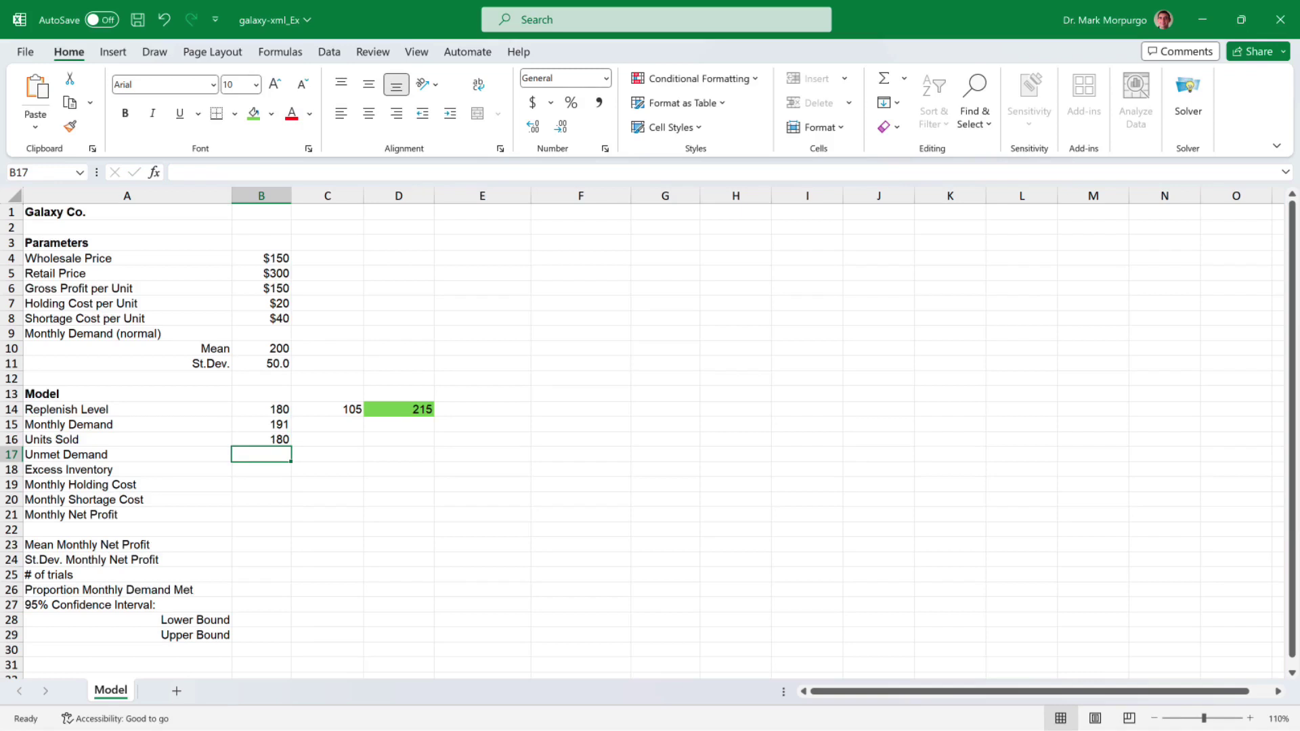
Calculate Unmet Demand in B17 with the formula =MAX(0,B15-B14)
type("=")
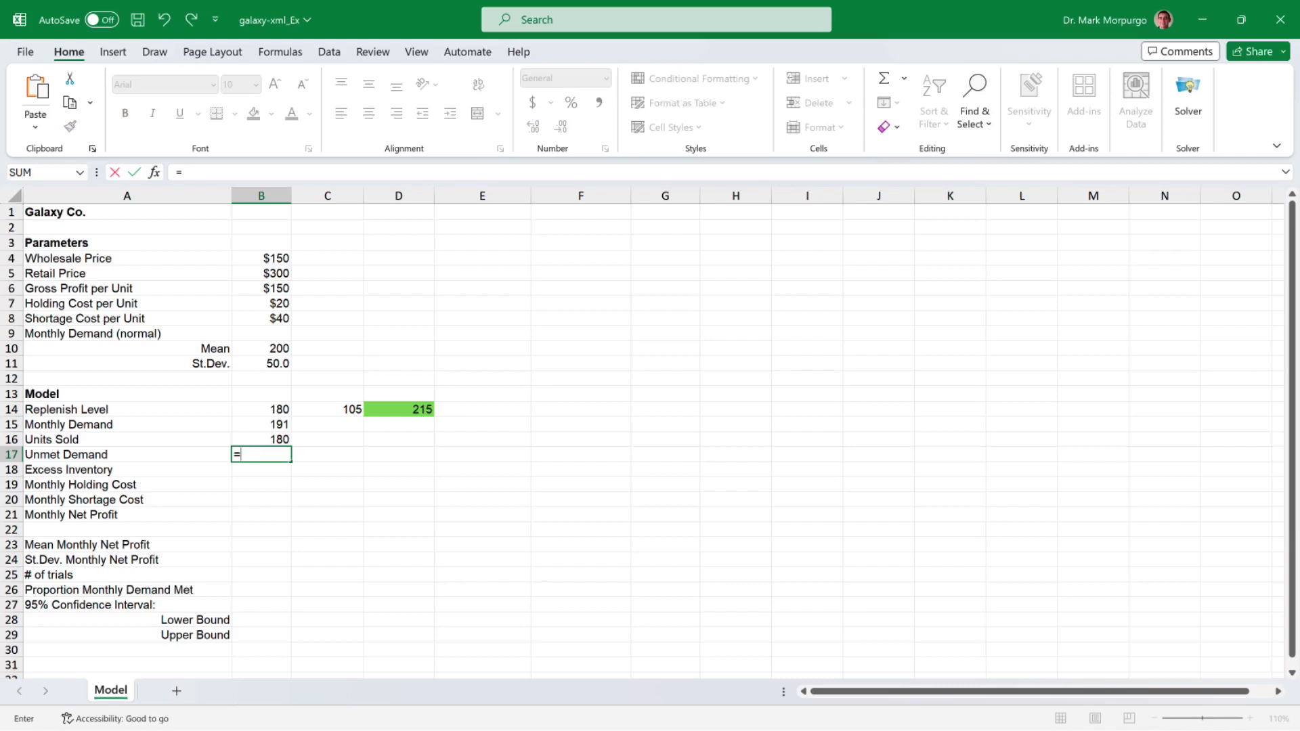
type("max")
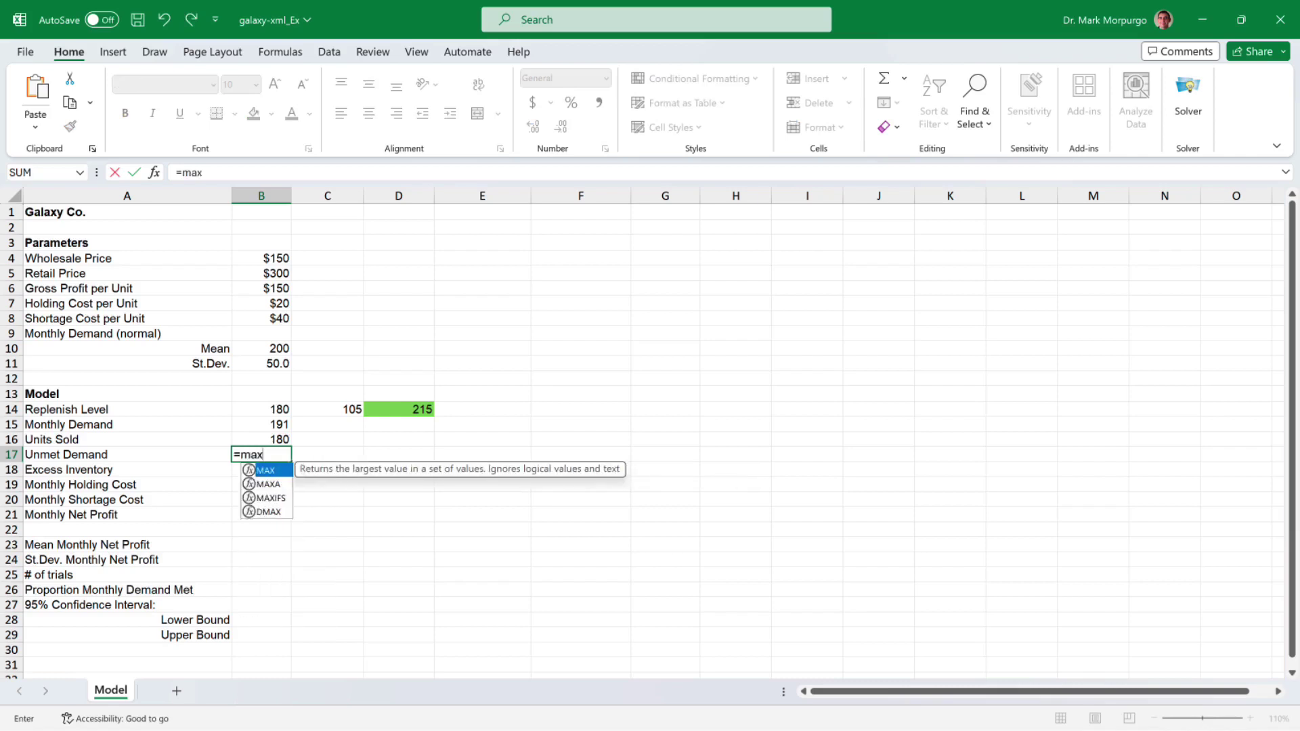
key("Tab")
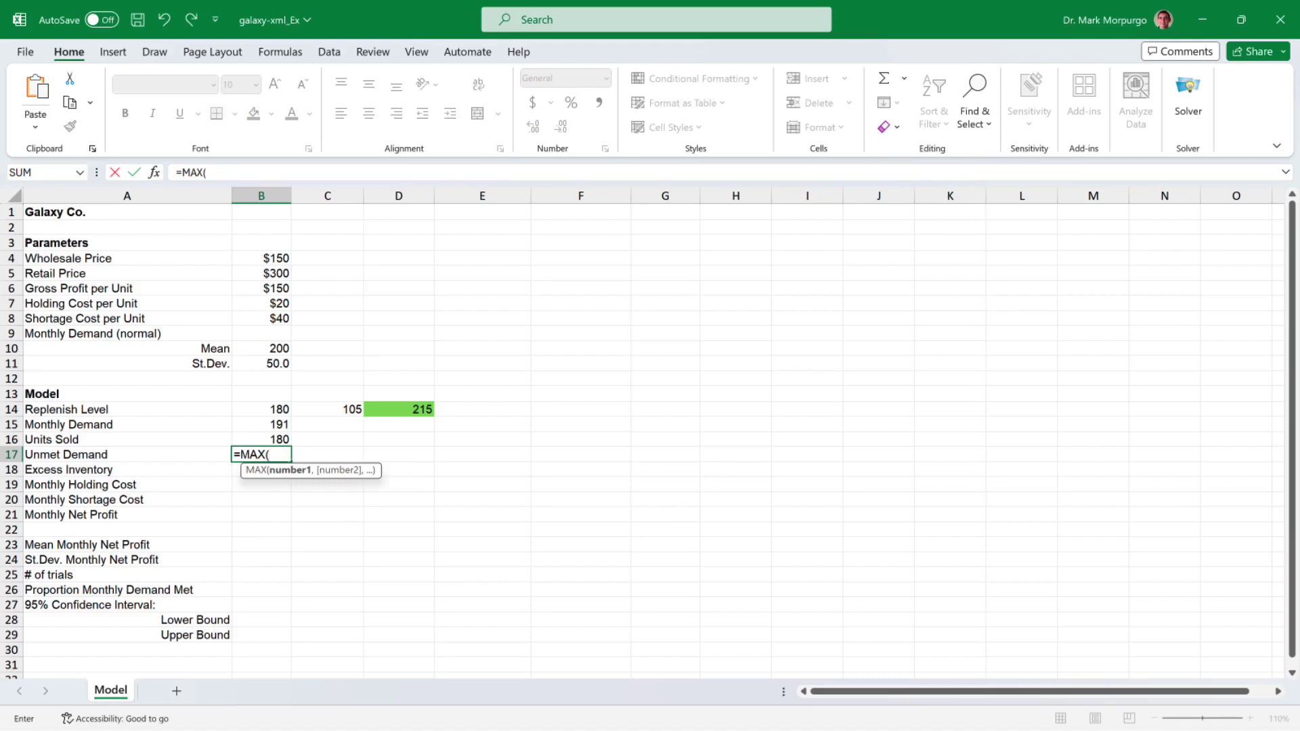
type("0,")
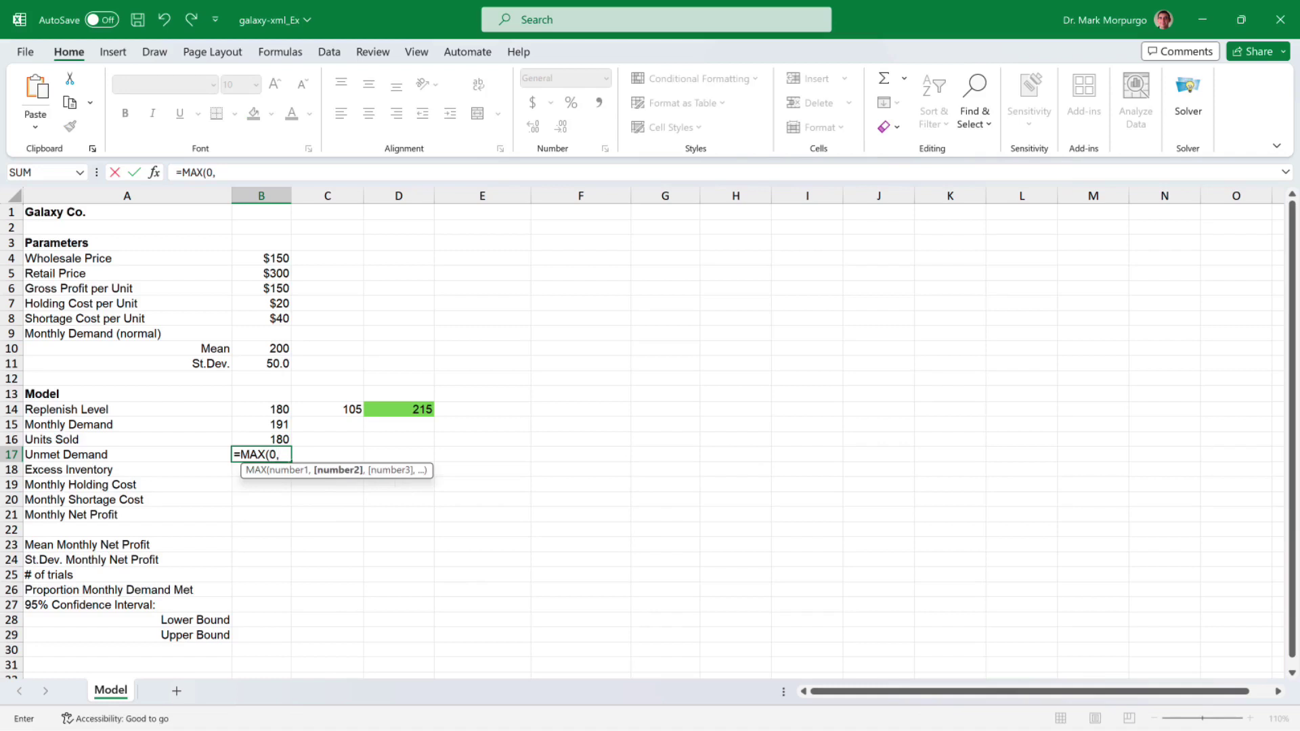
key("Up")
key("Up")
type("-")
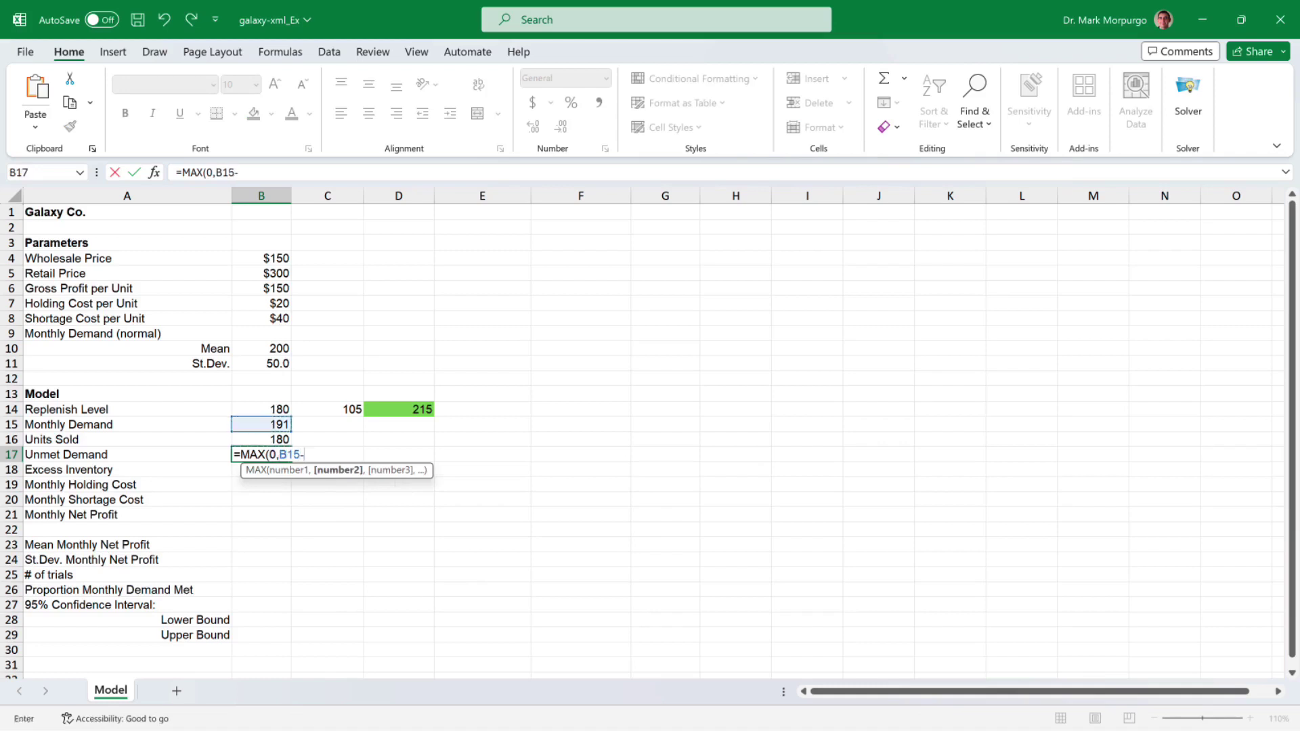
key("Up")
key("Up")
key("Up")
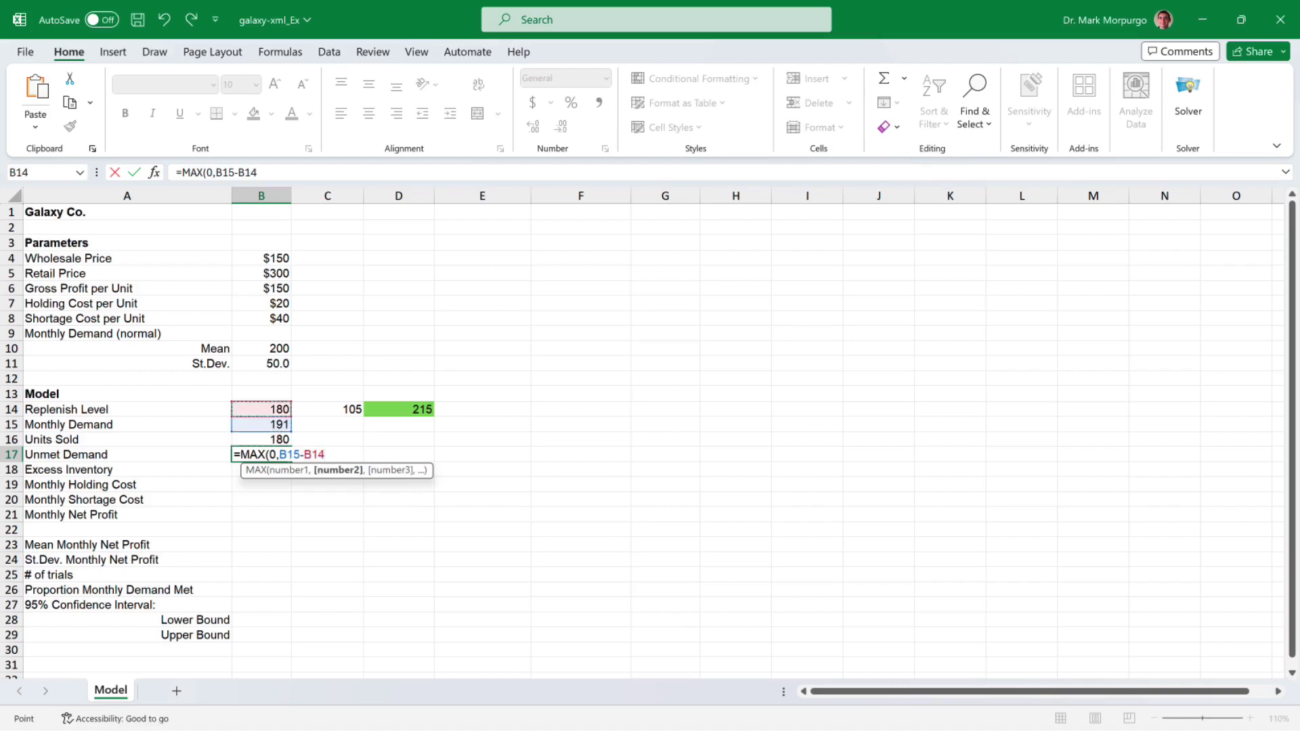
type(")")
key("Return")
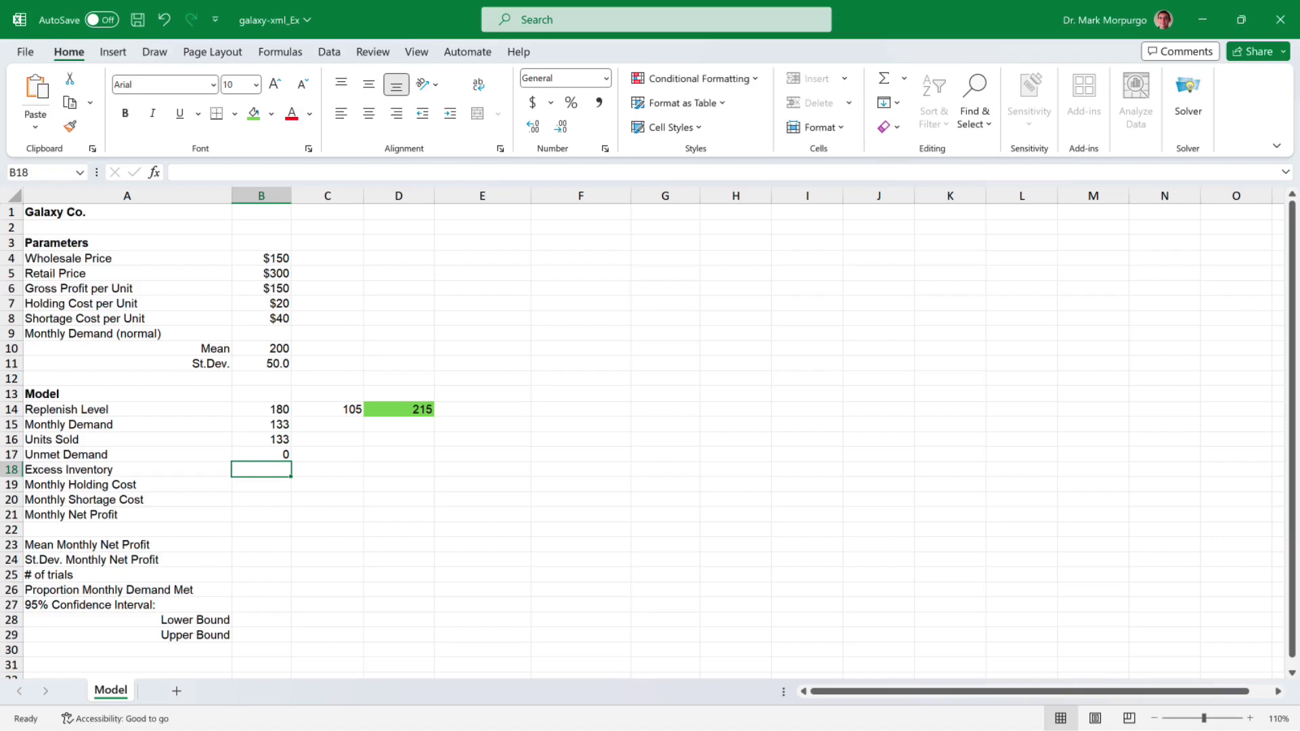
Calculate Excess Inventory in B18 with the formula =MAX(0,B14-B15)
type("=m")
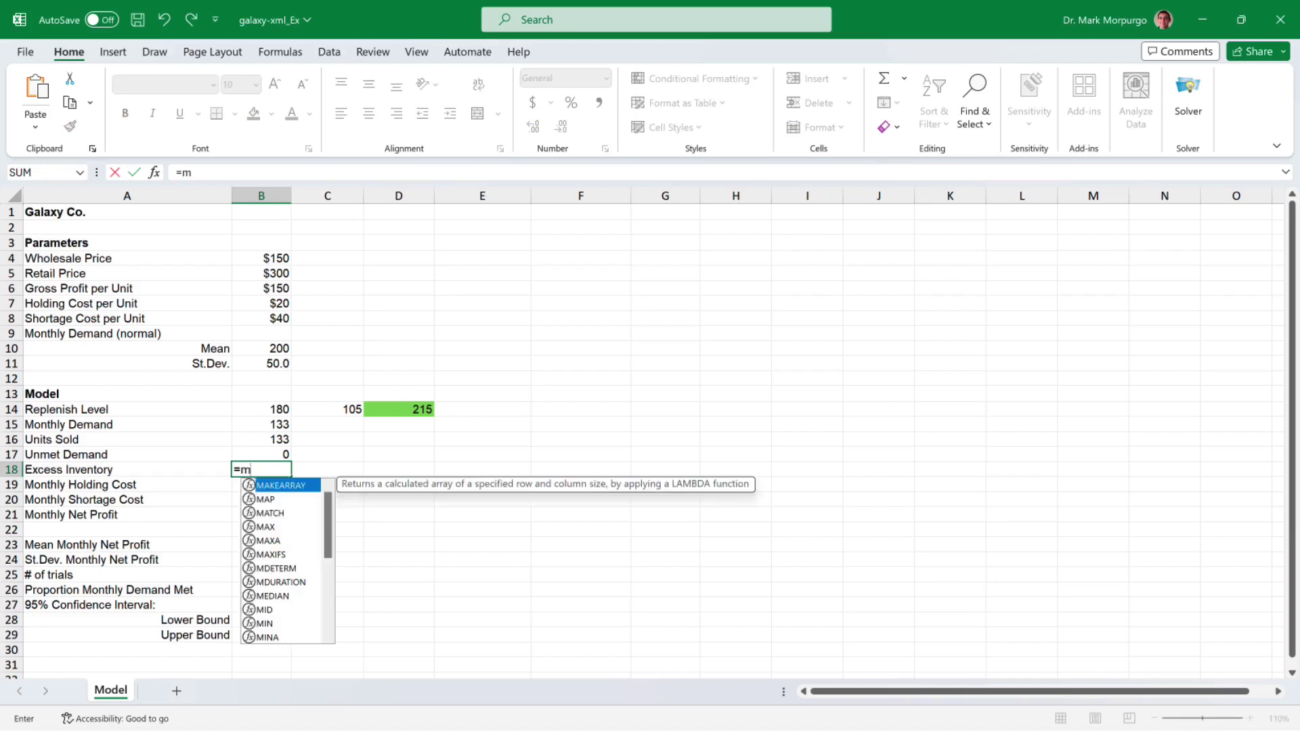
type("ax")
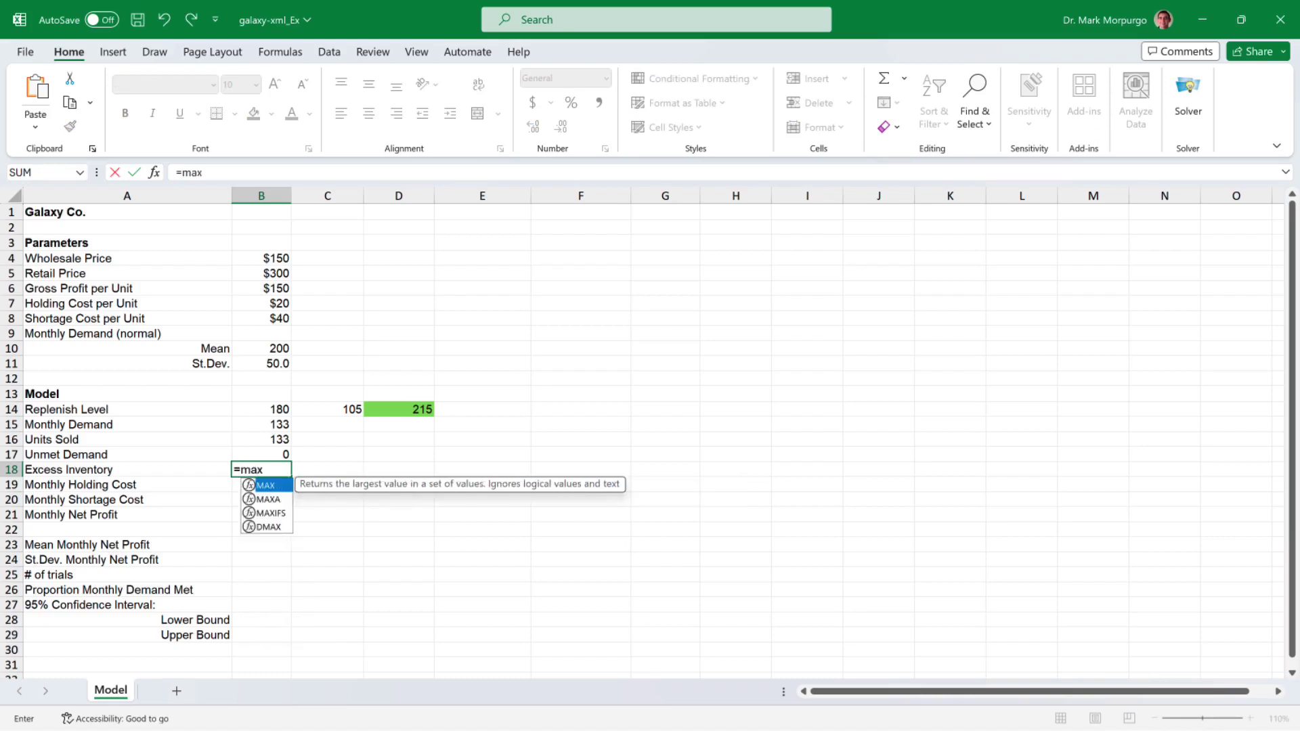
key("Tab")
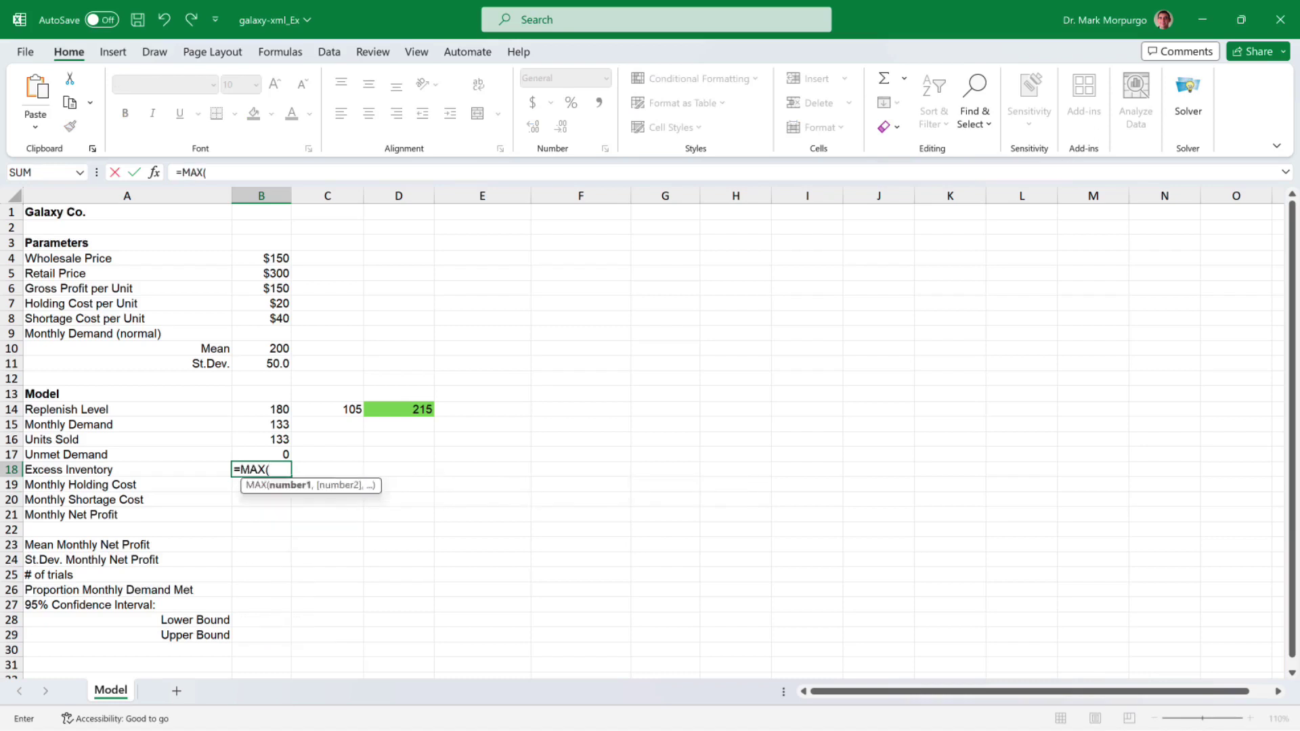
type("0,")
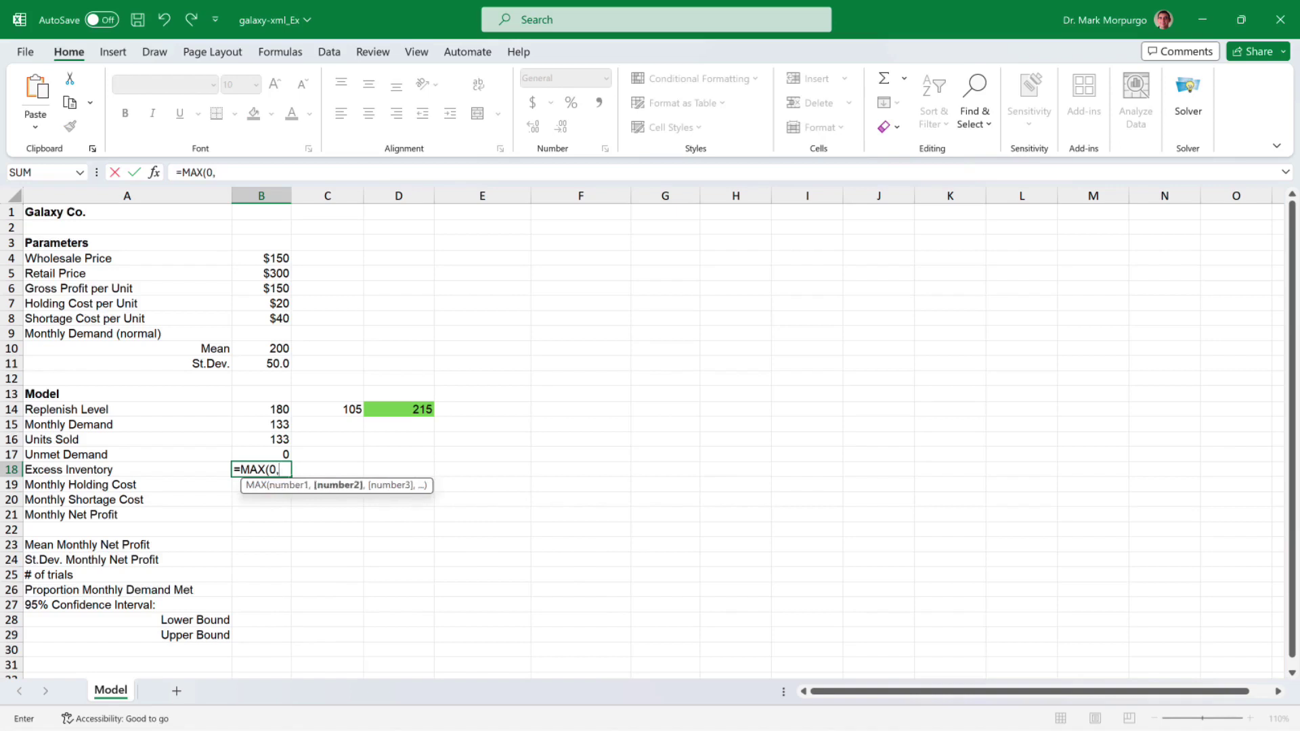
key("Up")
key("Up")
key("Up")
key("Up")
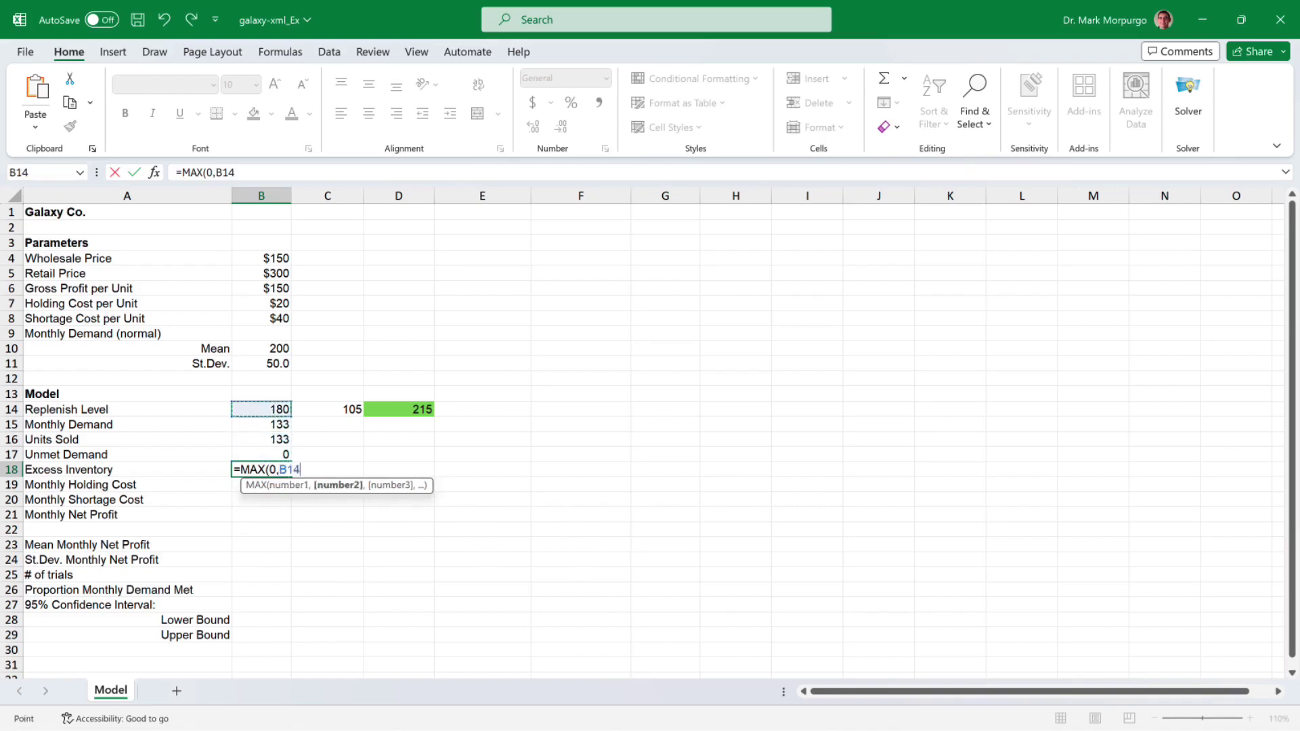
type("-")
key("Up")
key("Up")
key("Up")
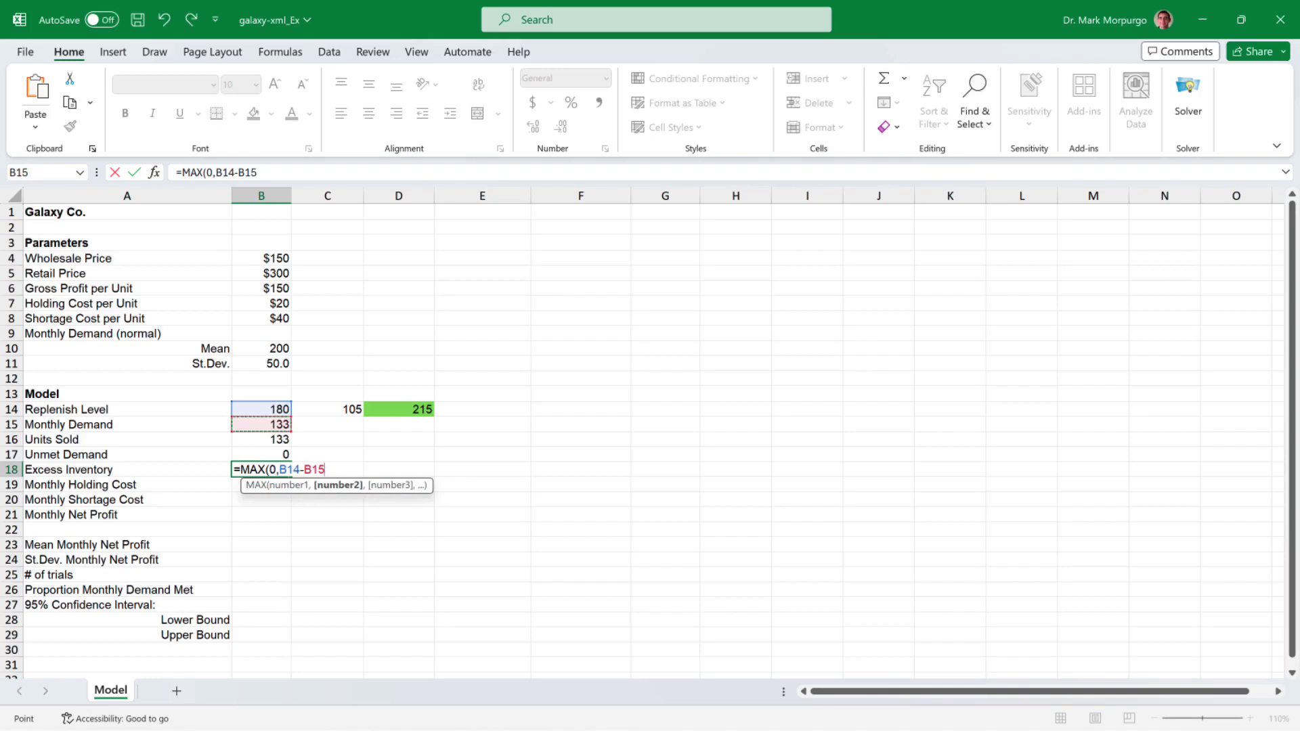
type(")")
key("Return")
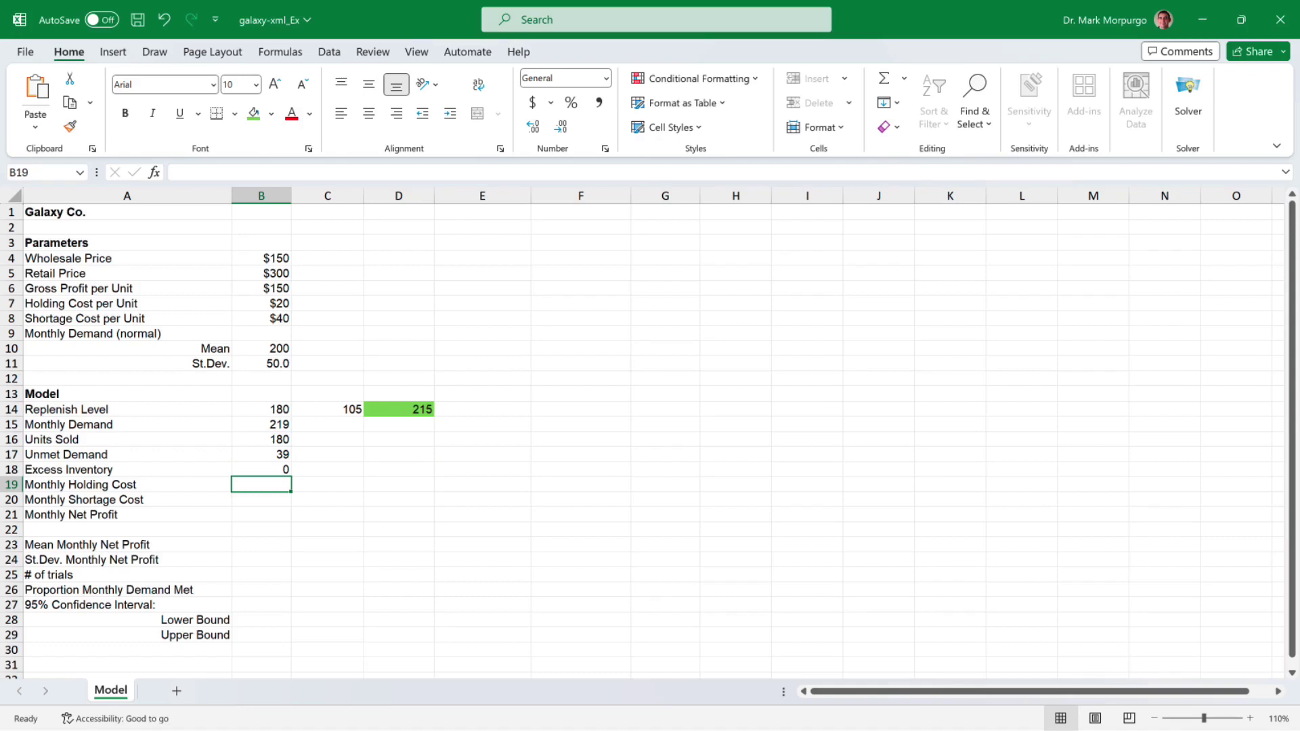
Calculate Monthly Holding Cost in B19 with the formula =B18*$B$7
key("ctrl+z")
type("=")
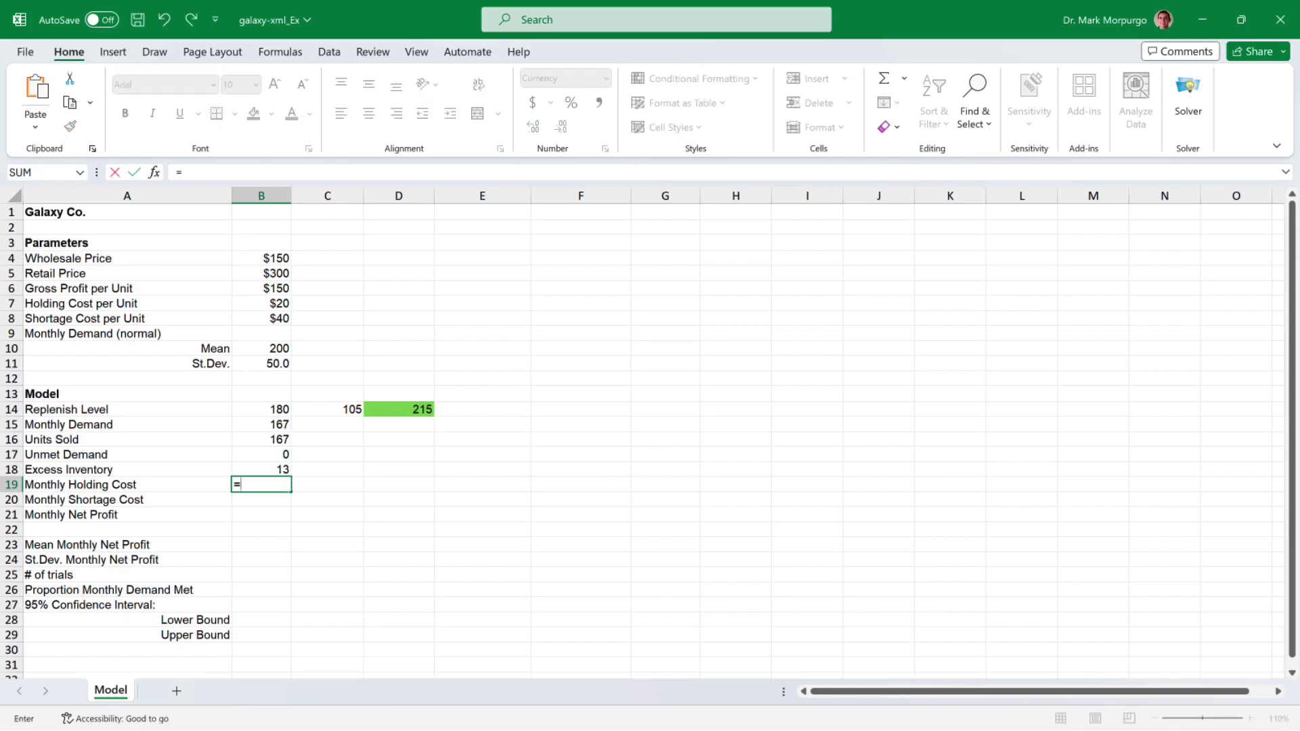
left_click(262, 469)
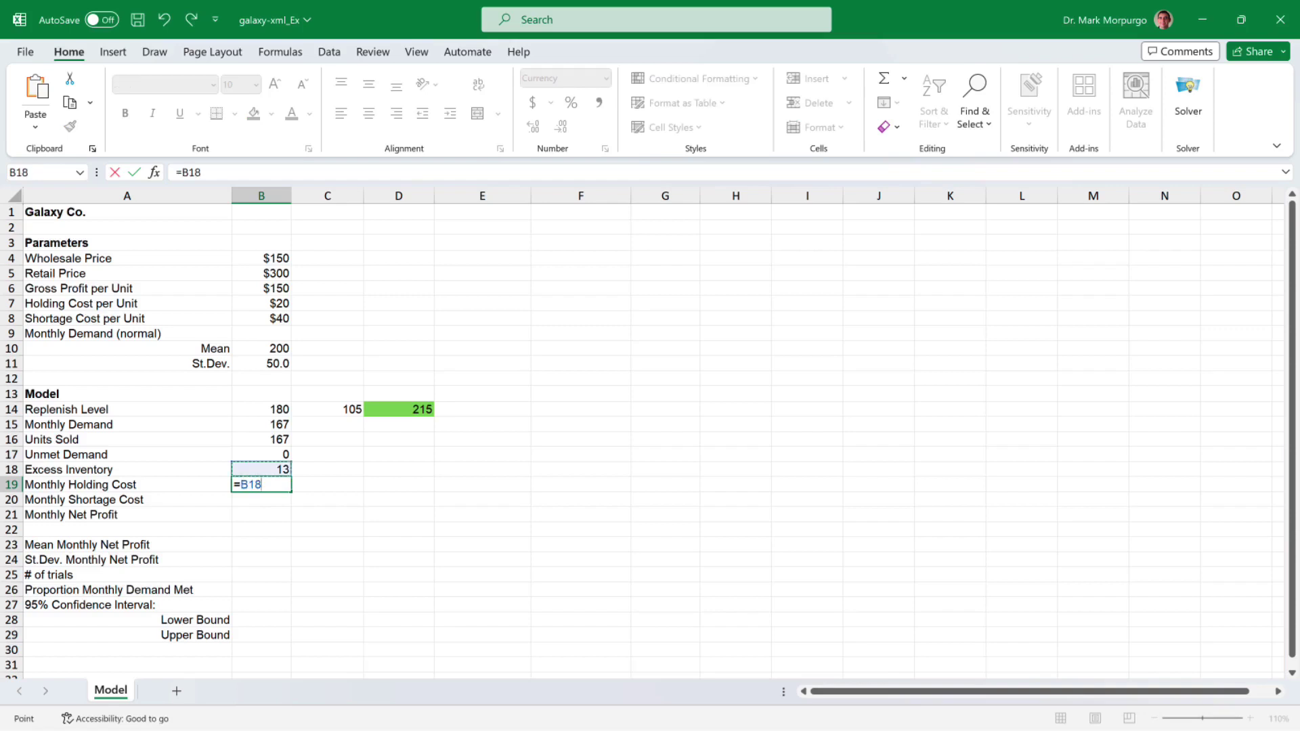
type("*")
key("Up")
key("Up")
key("Up")
key("Up")
key("Up")
key("Up")
key("Up")
key("Up")
key("Up")
key("Up")
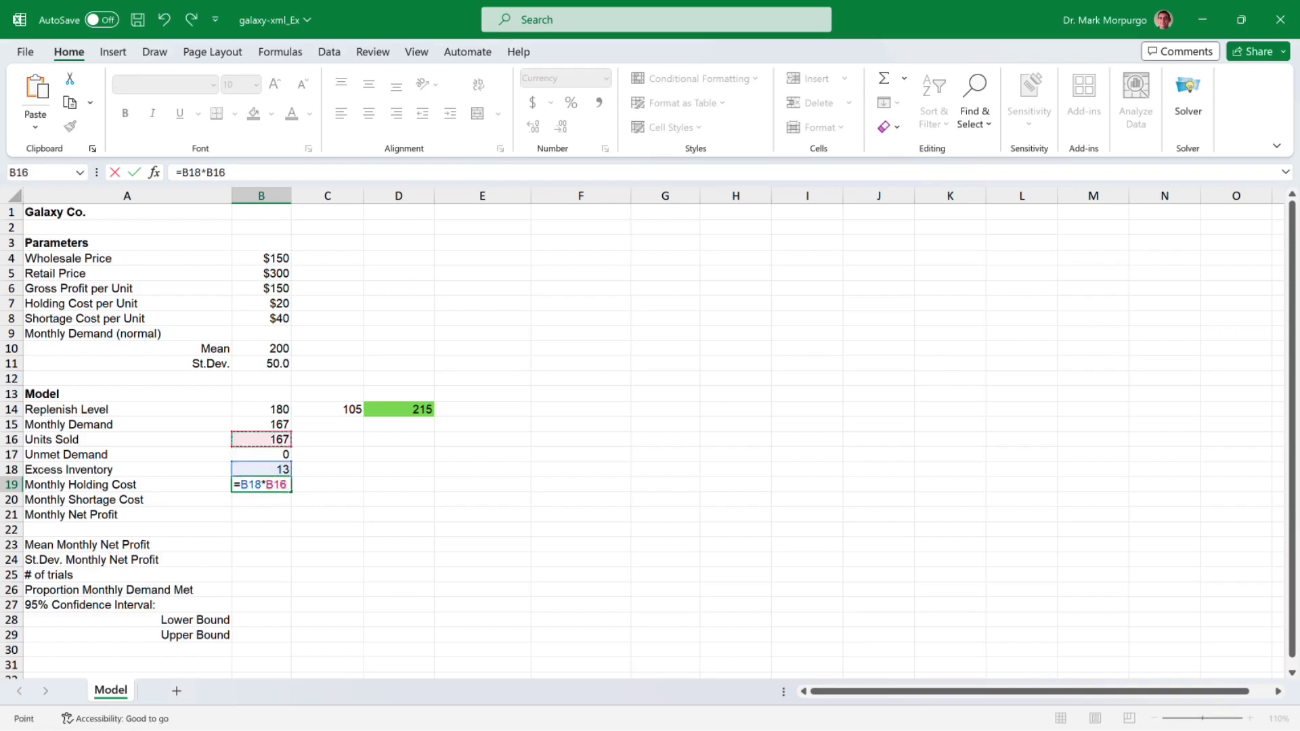
key("Up")
key("Up")
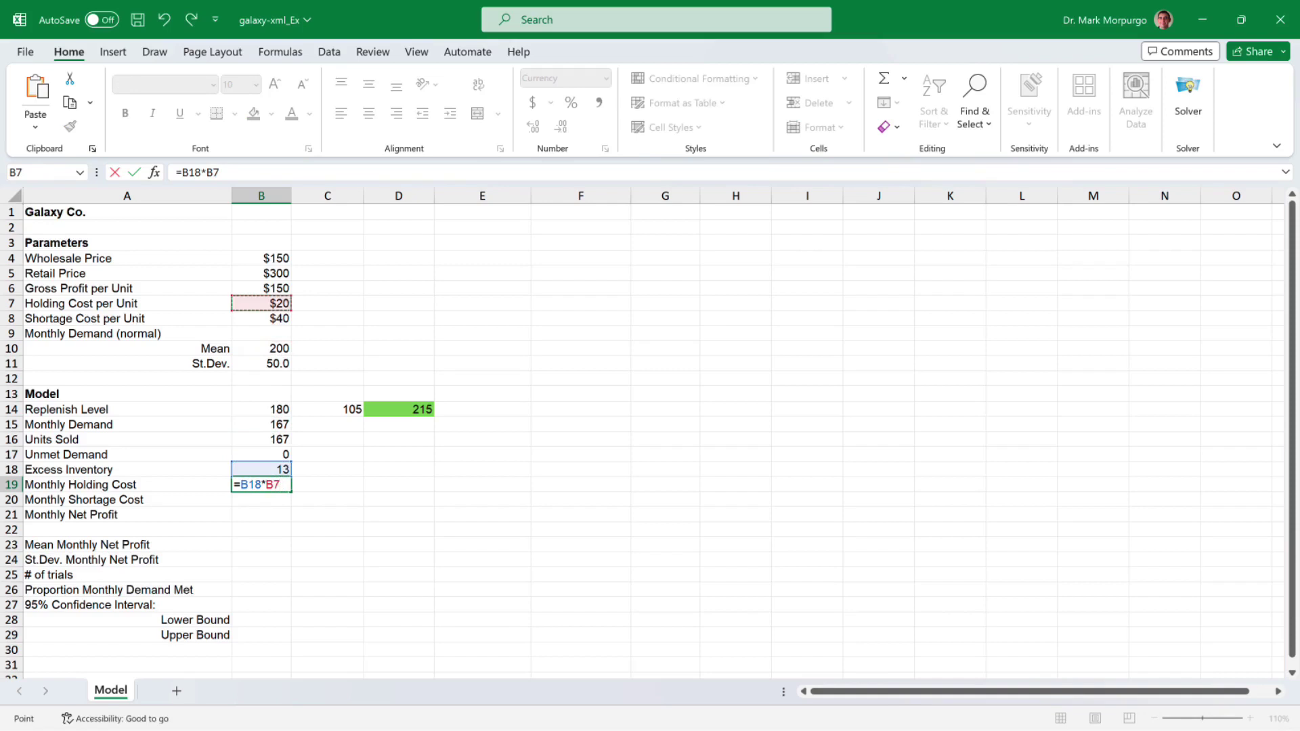
key("F4")
key("Return")
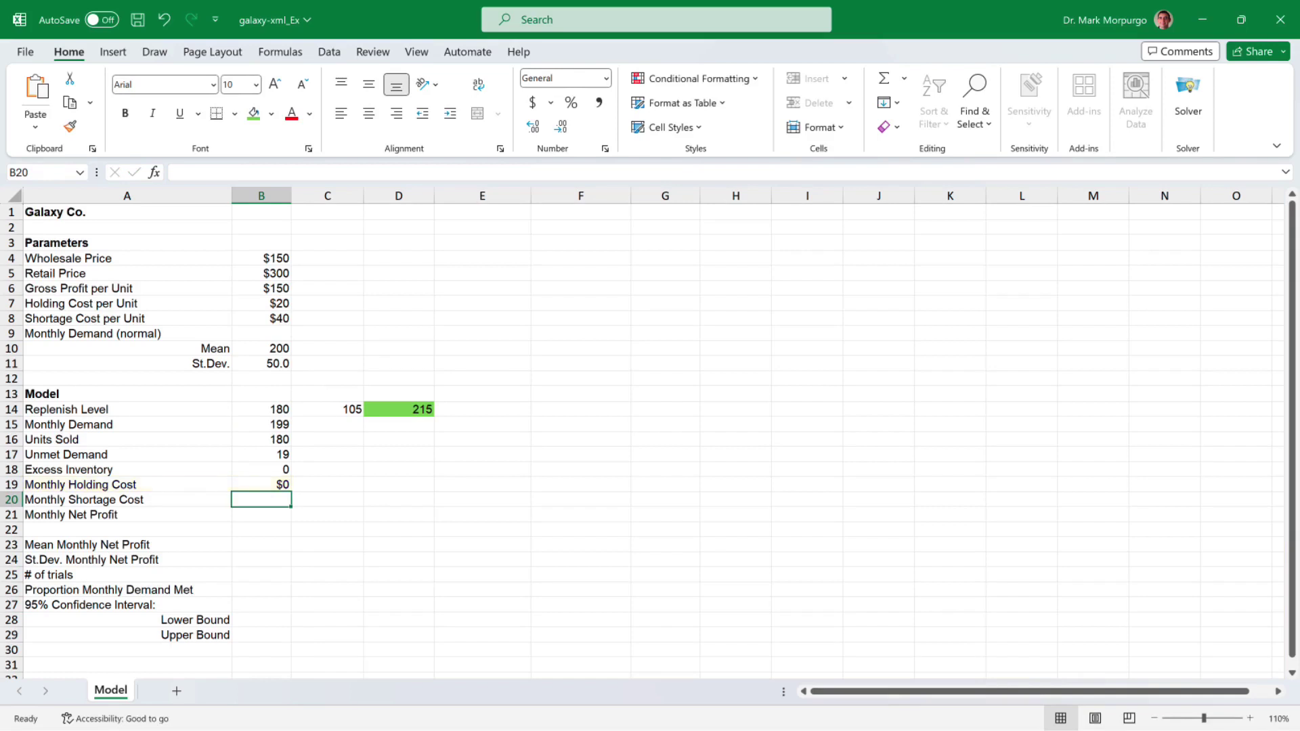
Calculate Monthly Shortage Cost in B20 with the formula =B17*$B$8
type("=")
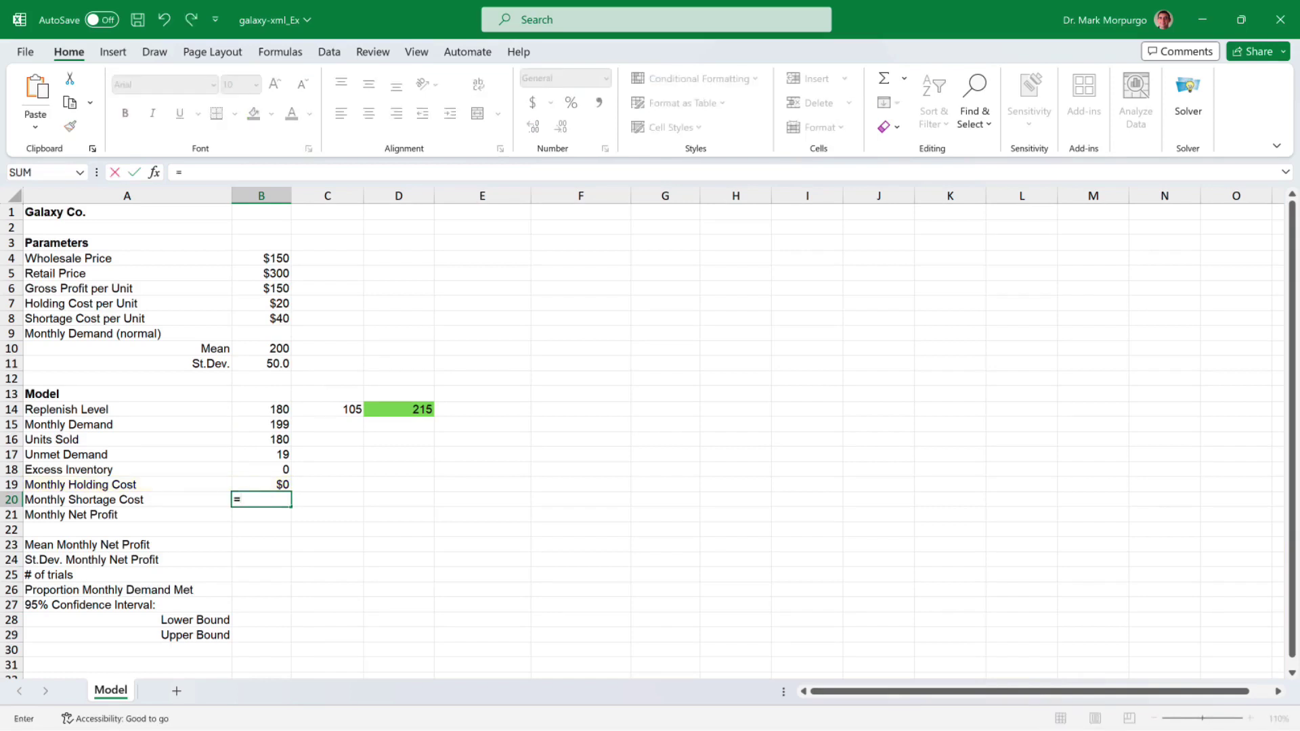
key("Up")
key("Up")
key("Up")
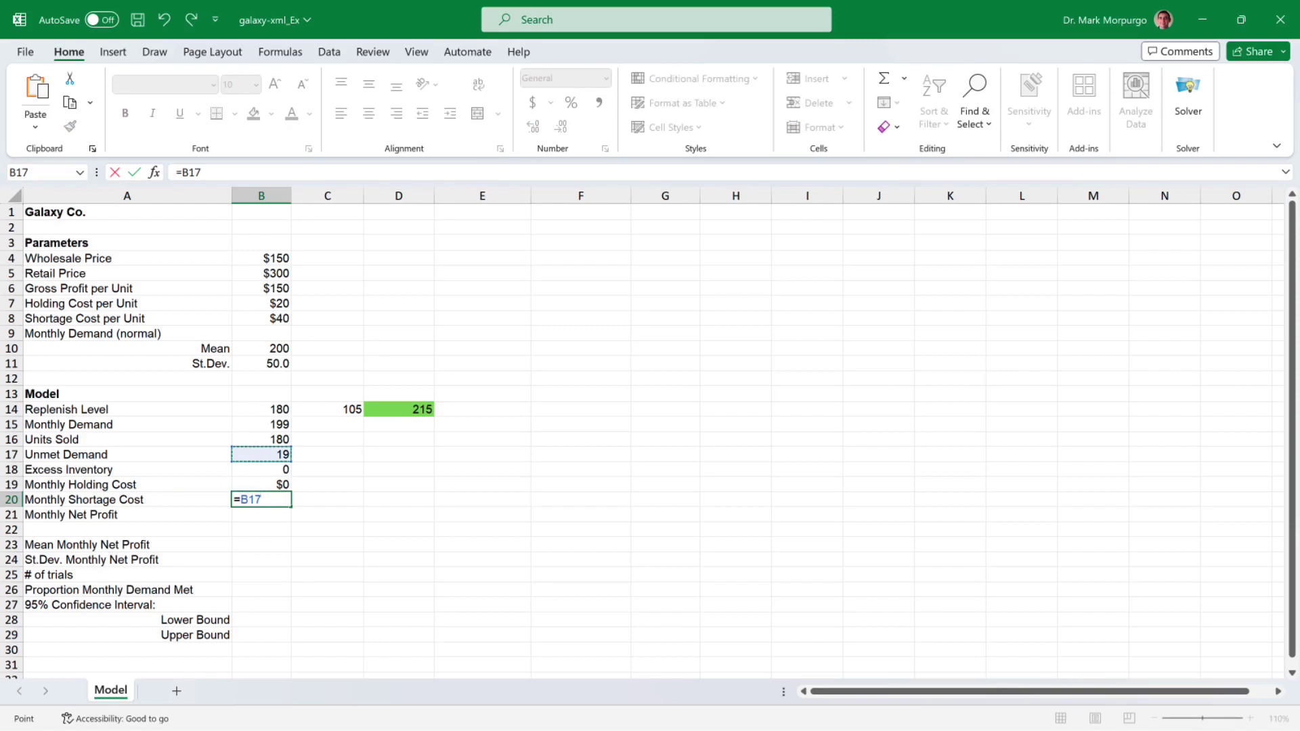
type("*")
key("Up")
key("Up")
key("Up")
key("Up")
key("Up")
key("Up")
key("Up")
key("Up")
key("Up")
key("Up")
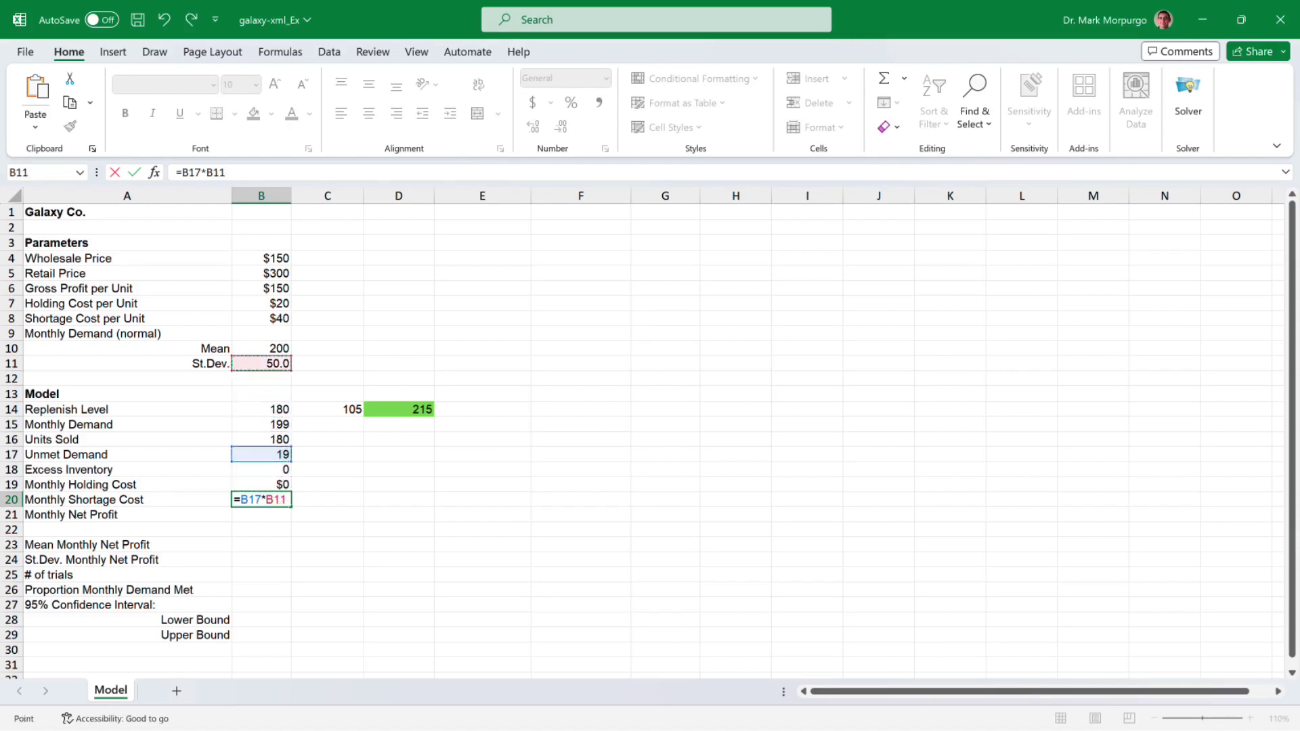
key("Up")
key("Up")
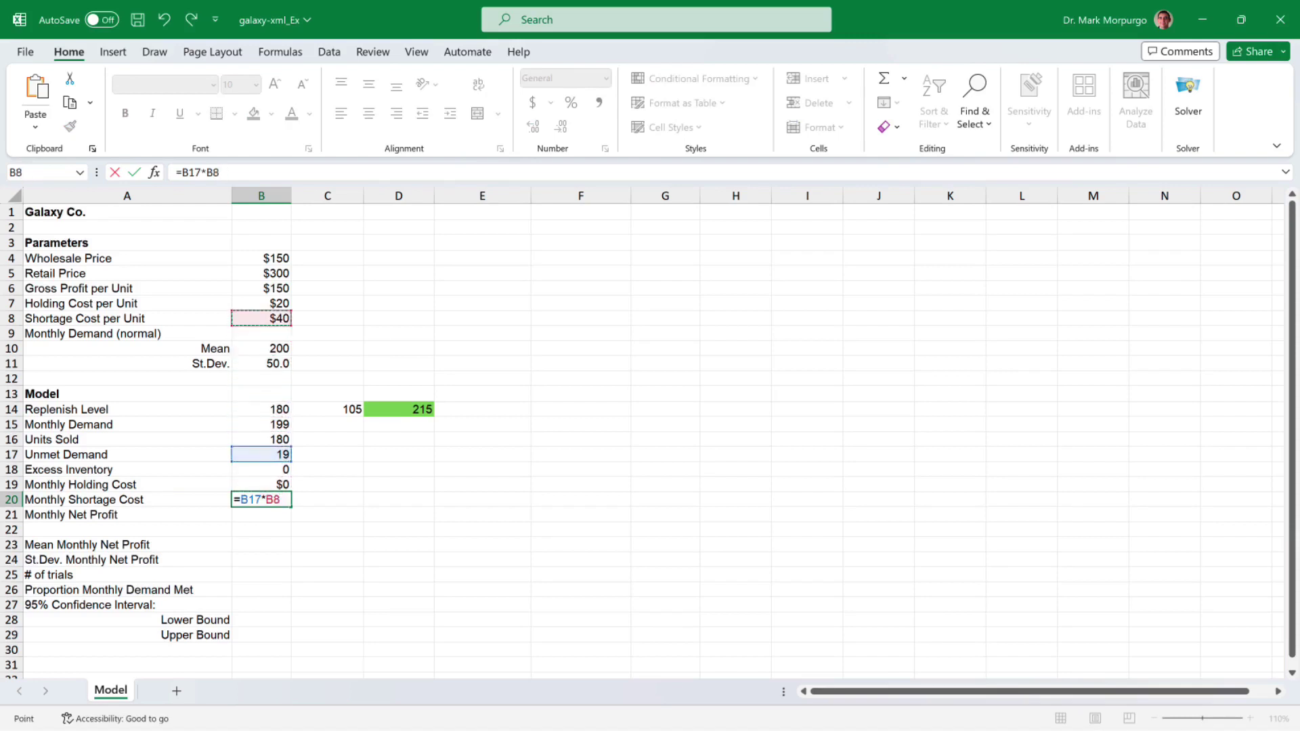
key("F4")
key("Return")
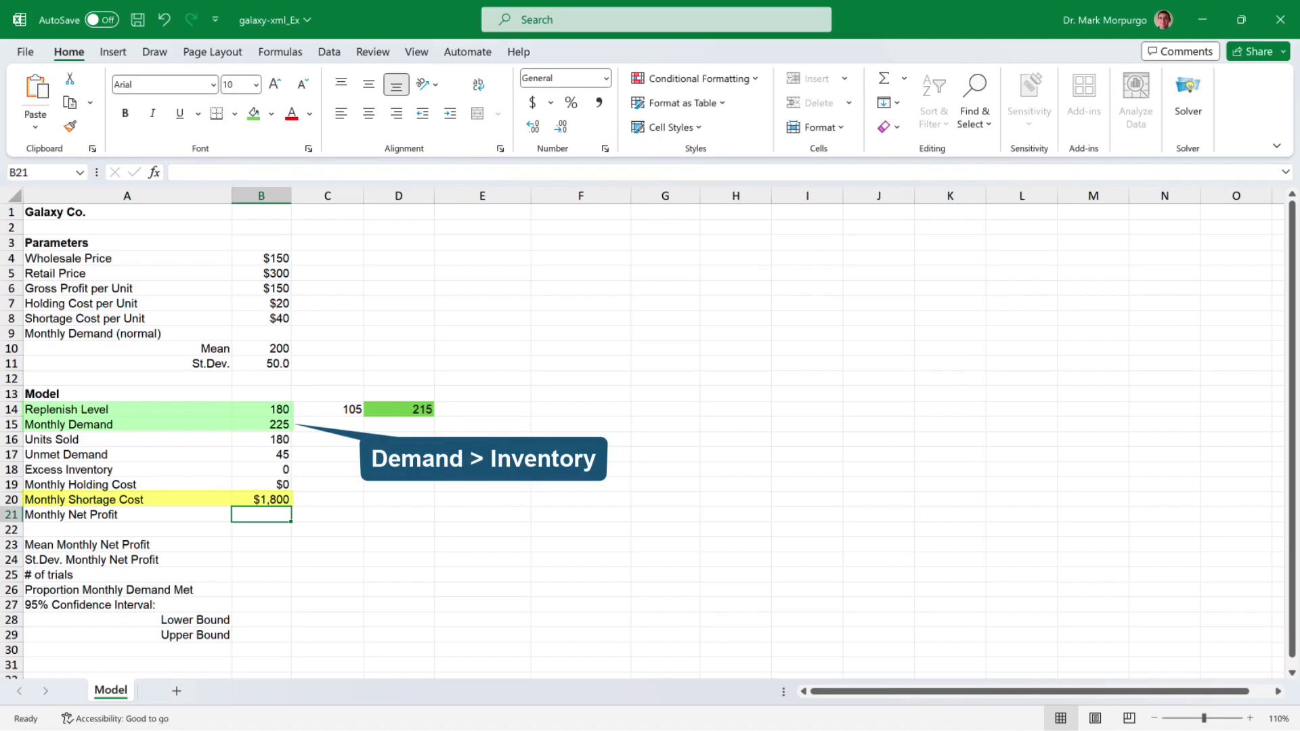
left_click(261, 499)
left_click(261, 484)
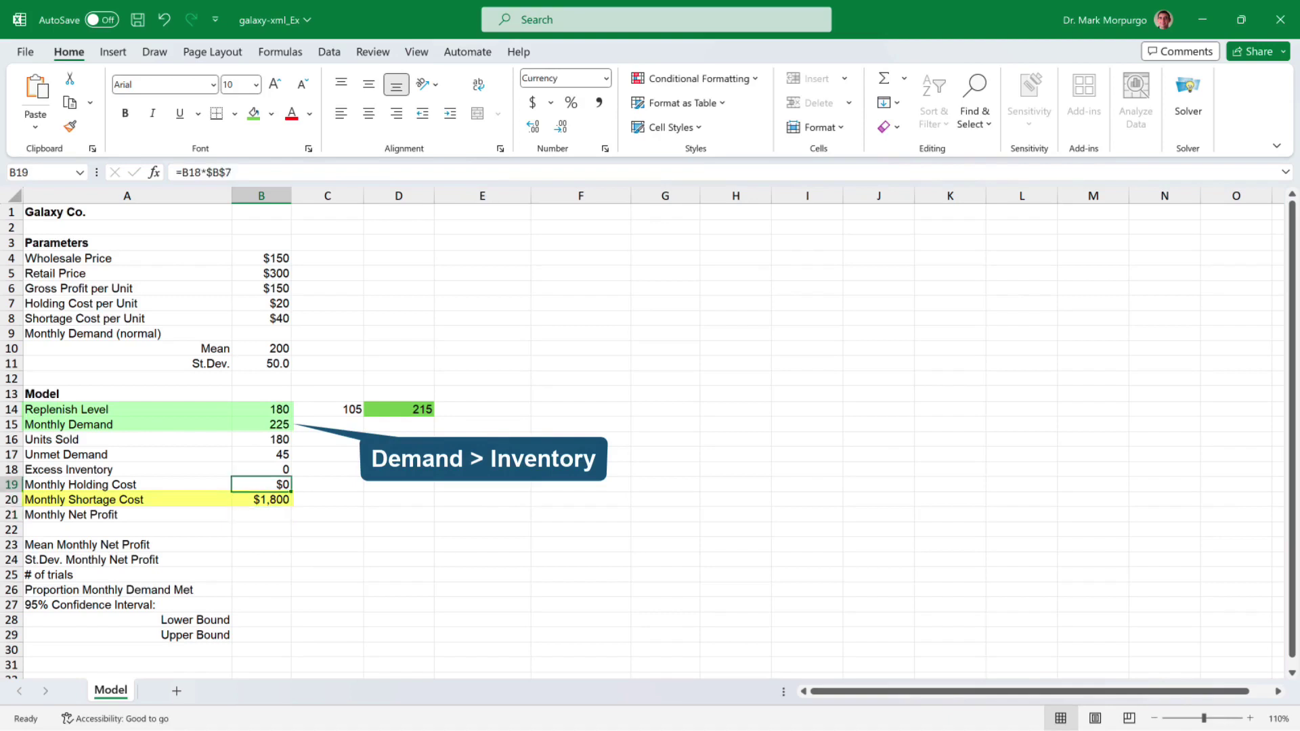
left_click(261, 499)
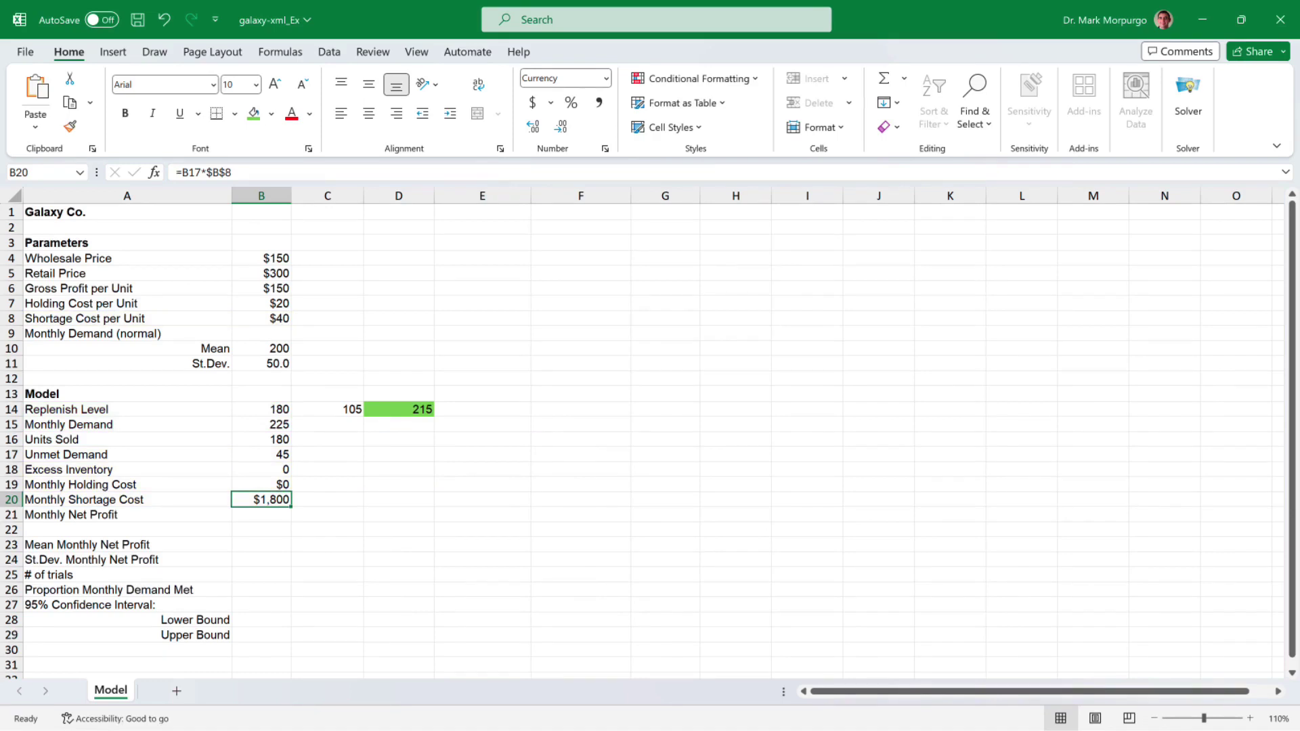
Calculate Monthly Net Profit in B21 with the formula =$B$6*B16-B19-B20
left_click(262, 515)
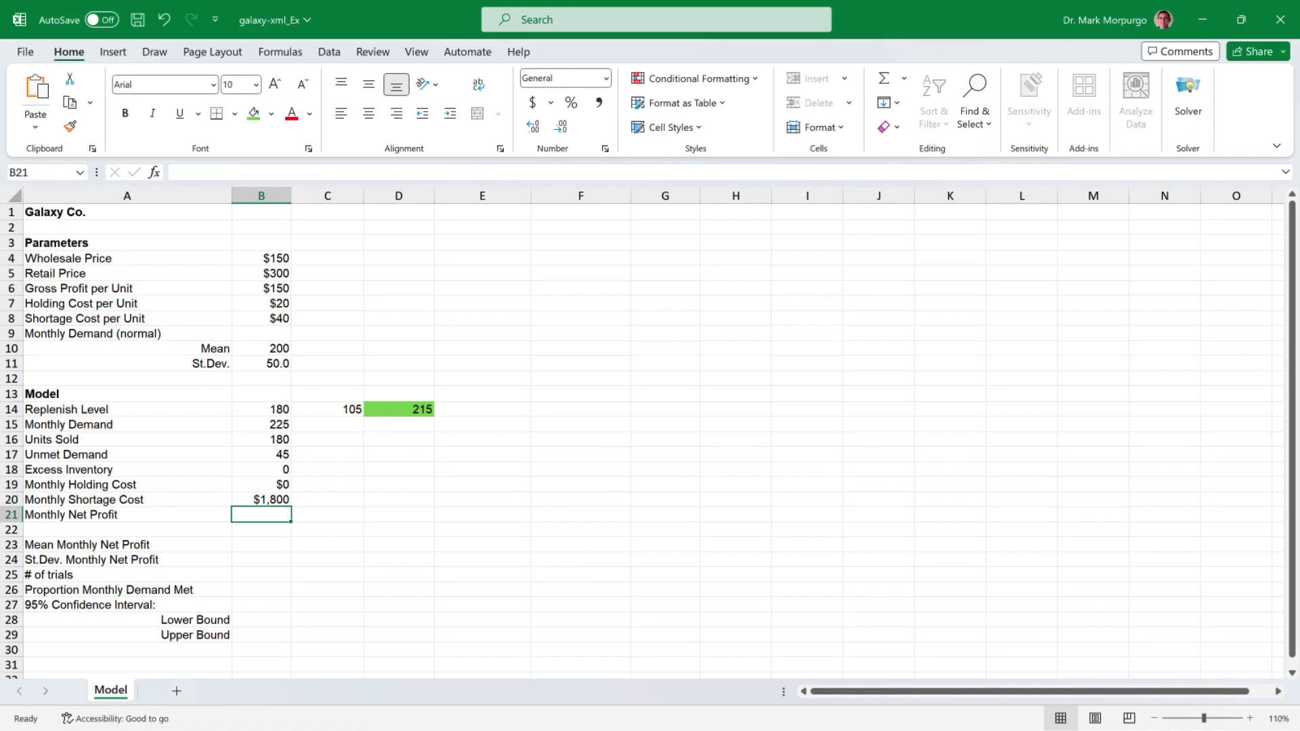
type("=")
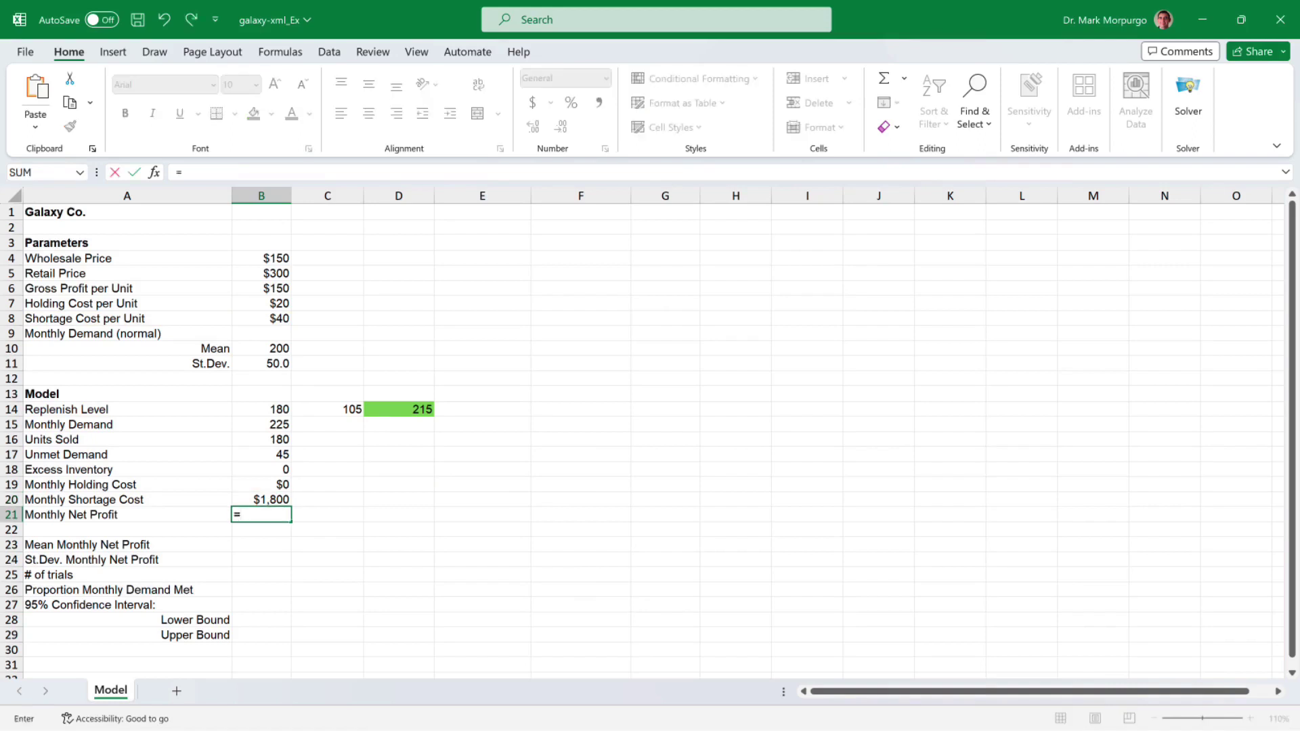
key("Up")
key("Up")
key("Up")
key("Up")
key("Up")
key("Up")
key("Up")
key("Up")
key("Up")
key("Up")
key("Up")
key("Up")
key("Up")
key("Up")
key("Up")
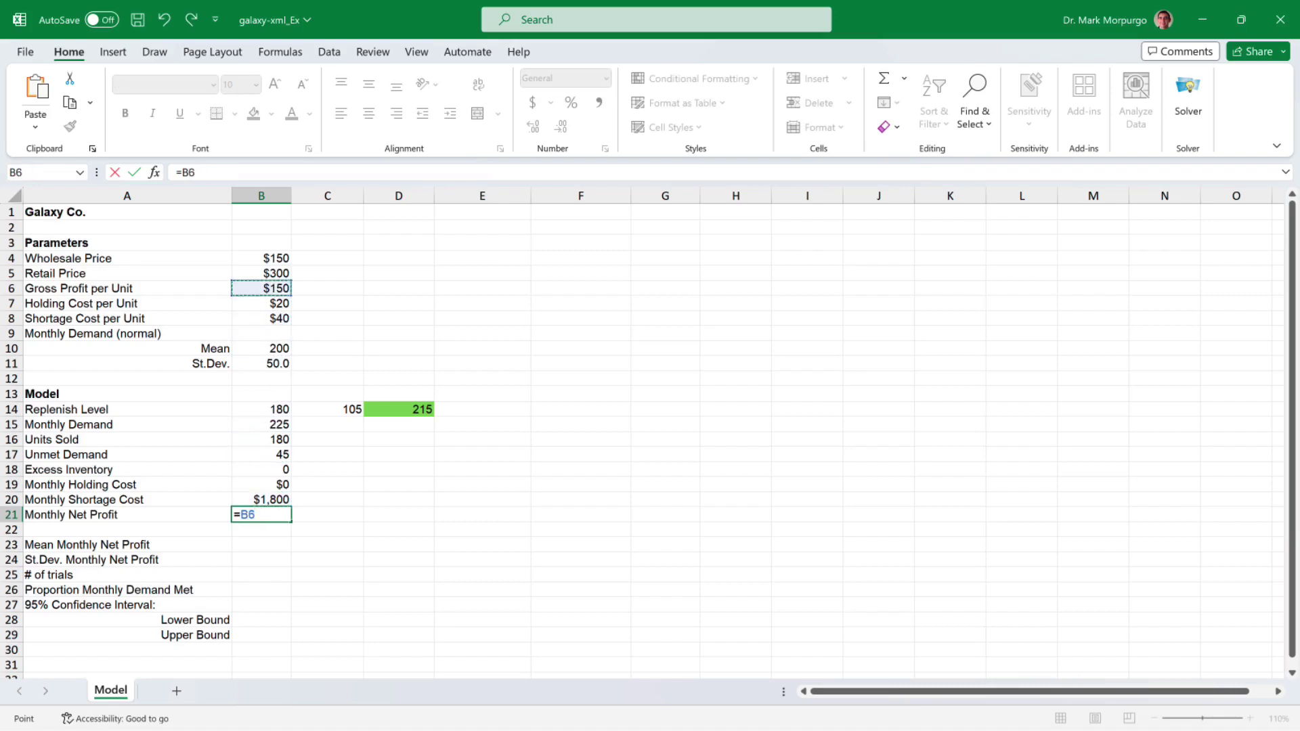
key("F4")
type("*")
key("Up")
key("Up")
key("Up")
key("Up")
key("Up")
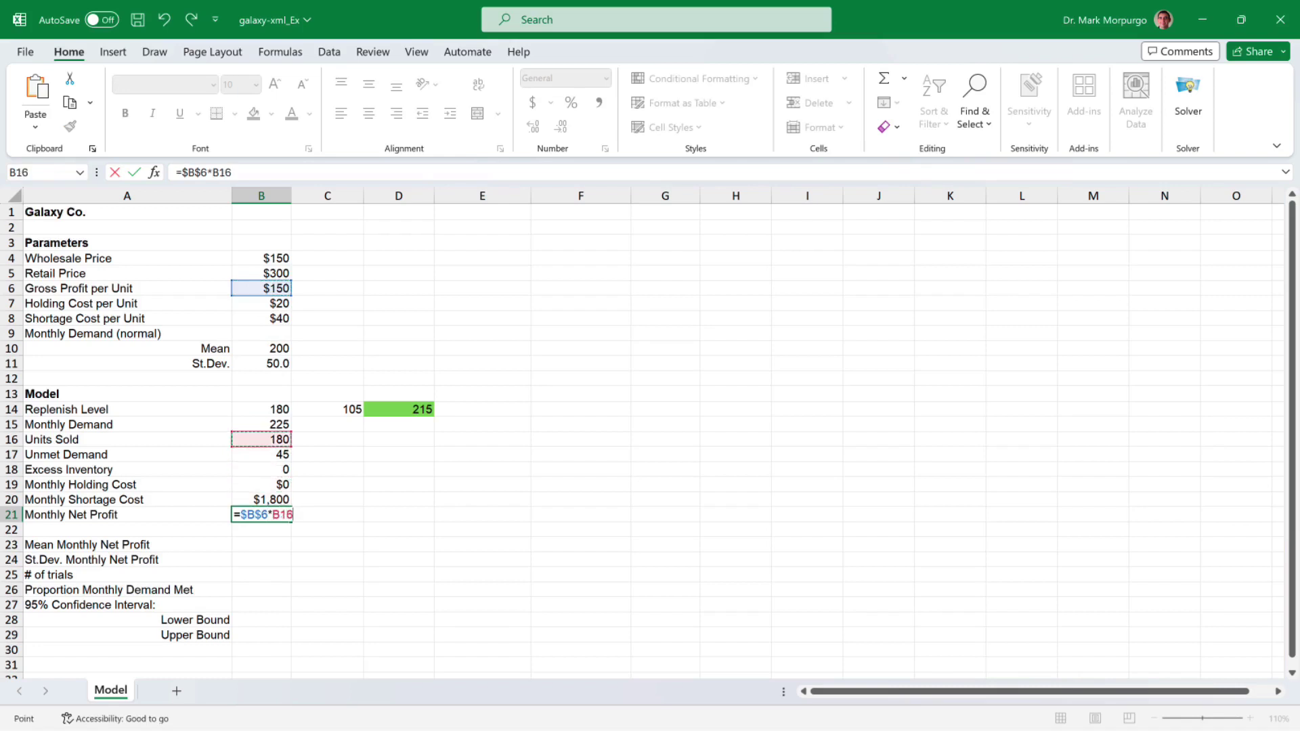
type("-")
key("Up")
key("Up")
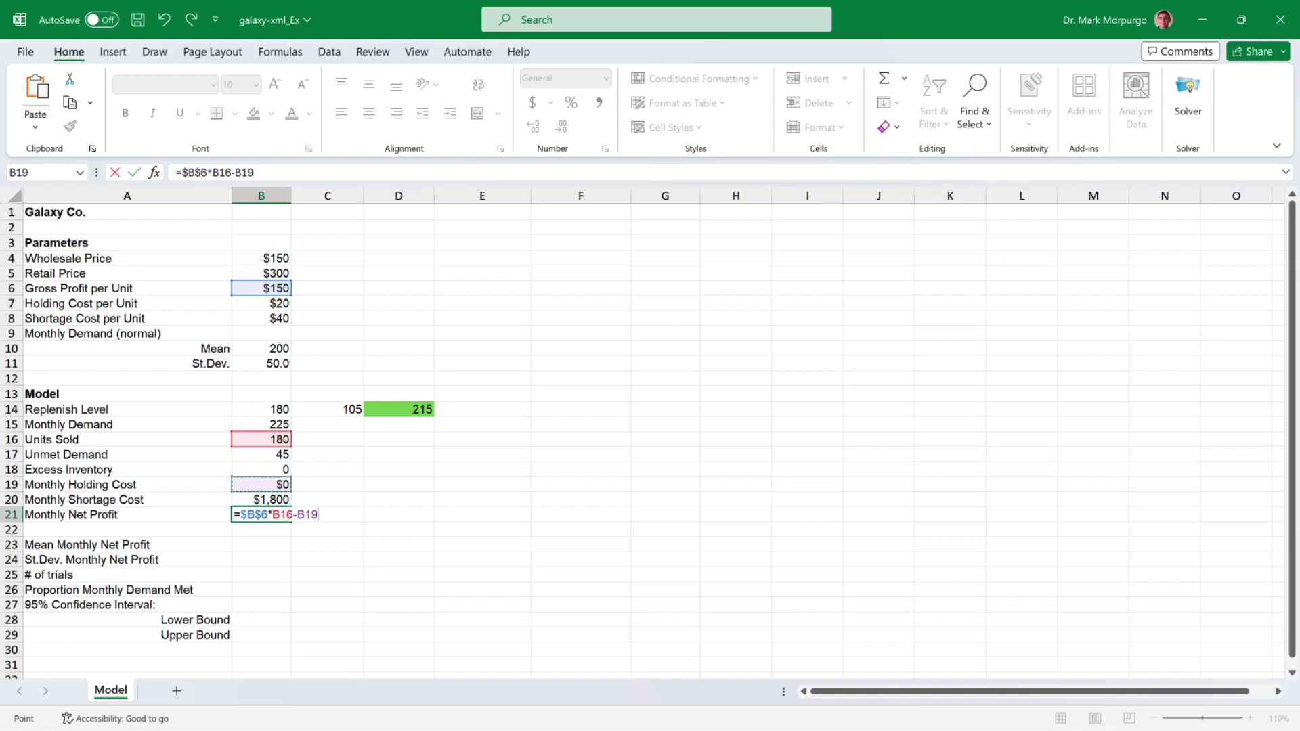
type("-")
key("Down")
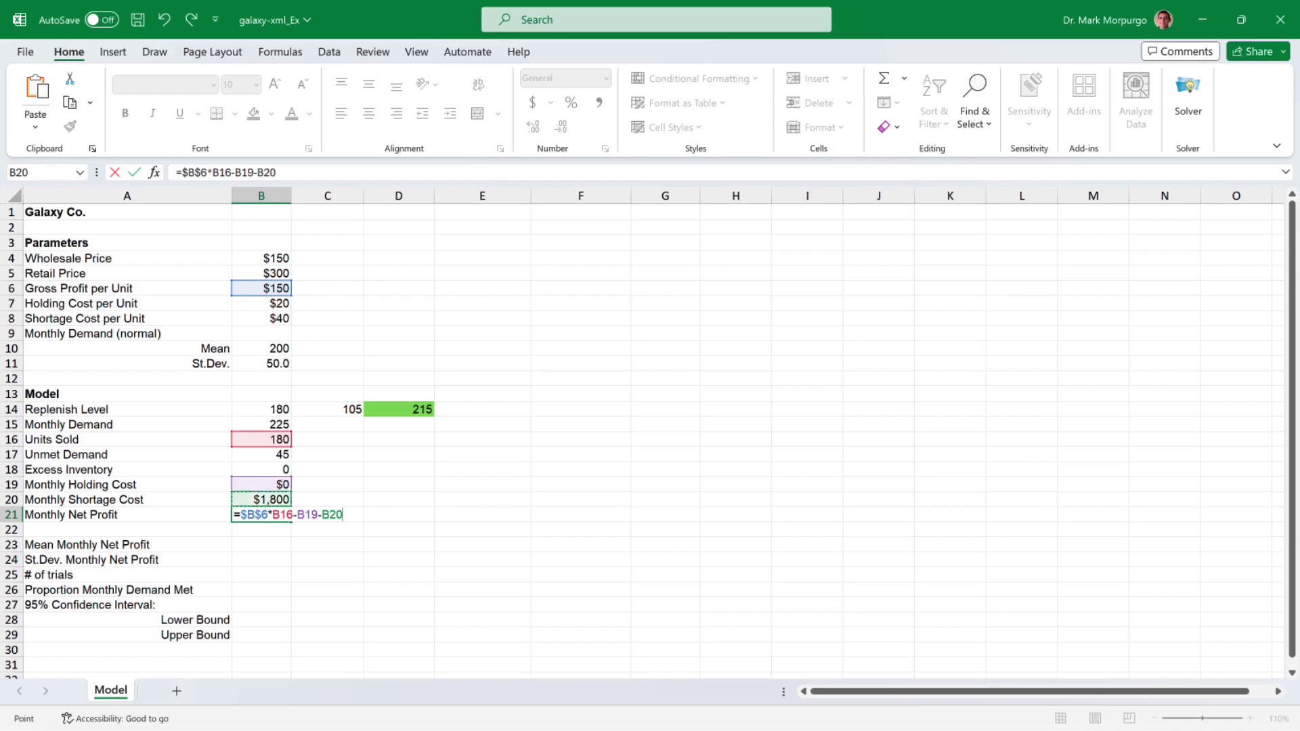
key("Return")
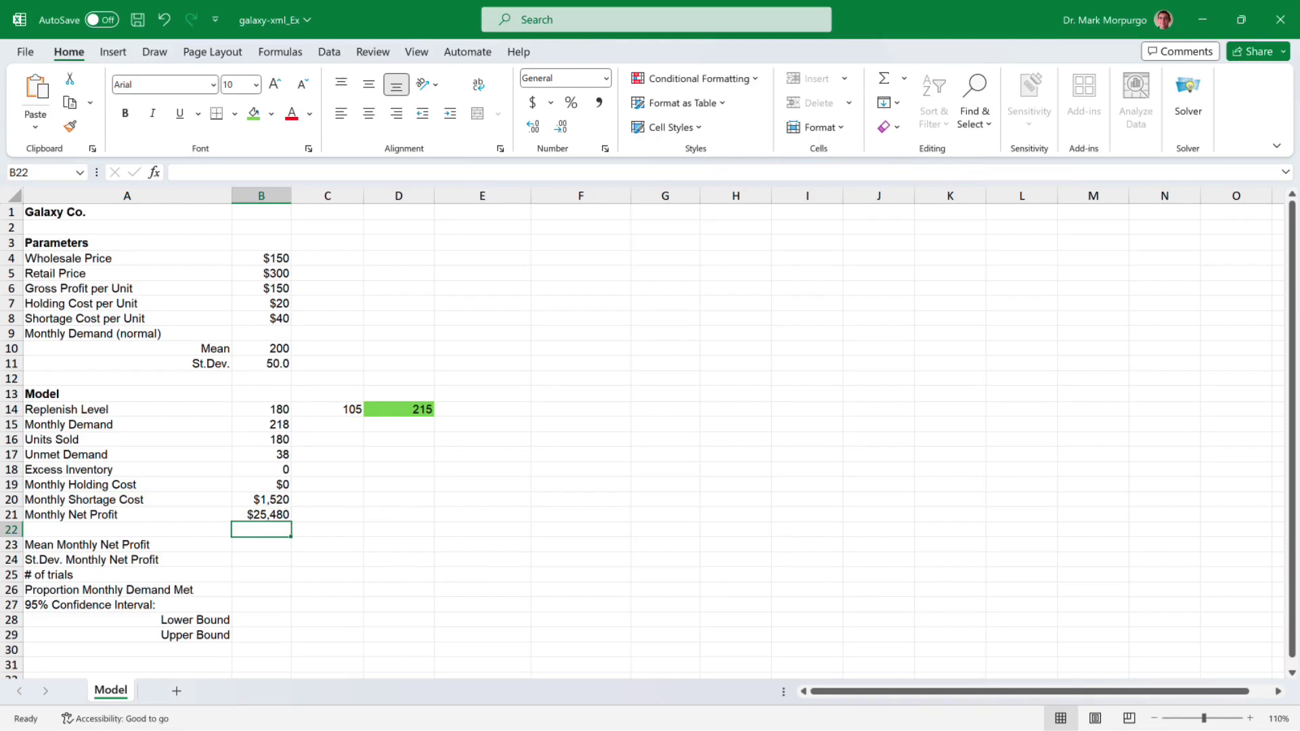
Shade the model formulas in B15:B21 medium blue and copy them across to columns C and D
key("Up")
key("shift+Up")
key("shift+Up")
key("shift+Up")
key("shift+Up")
key("shift+Up")
key("shift+Up")
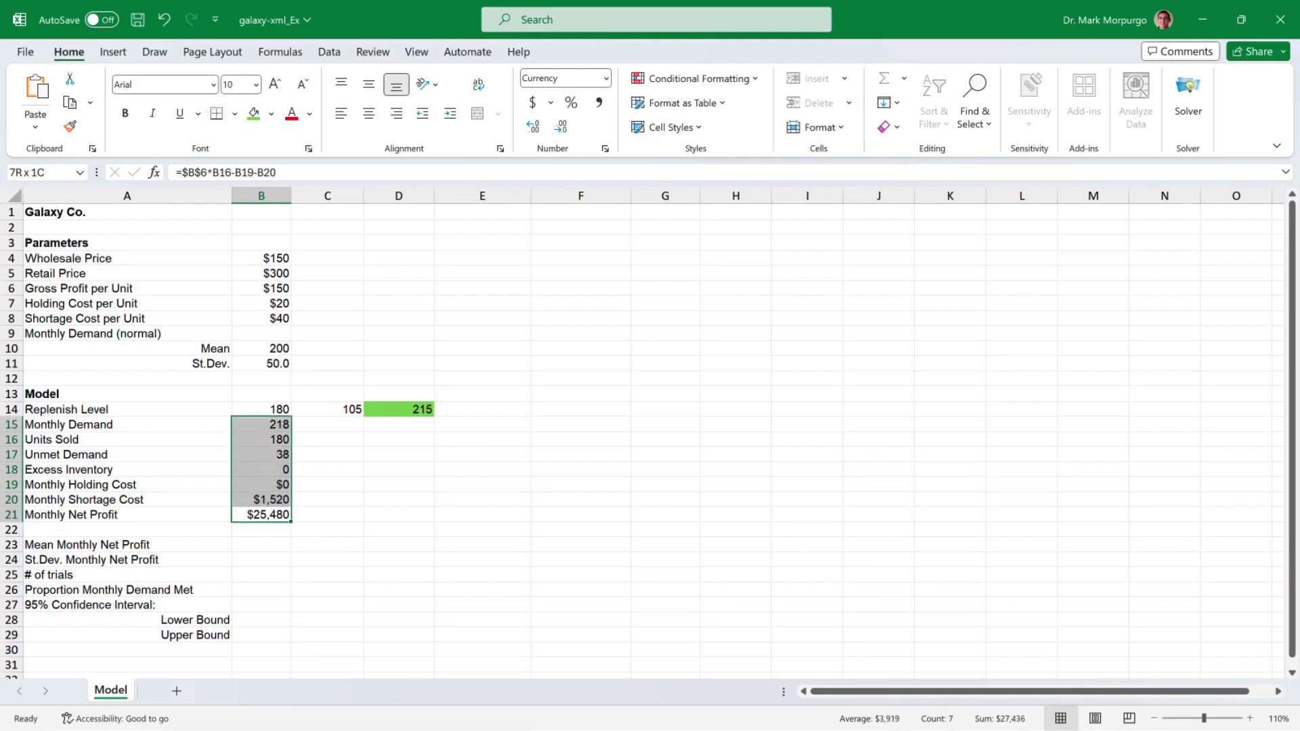
left_click(271, 113)
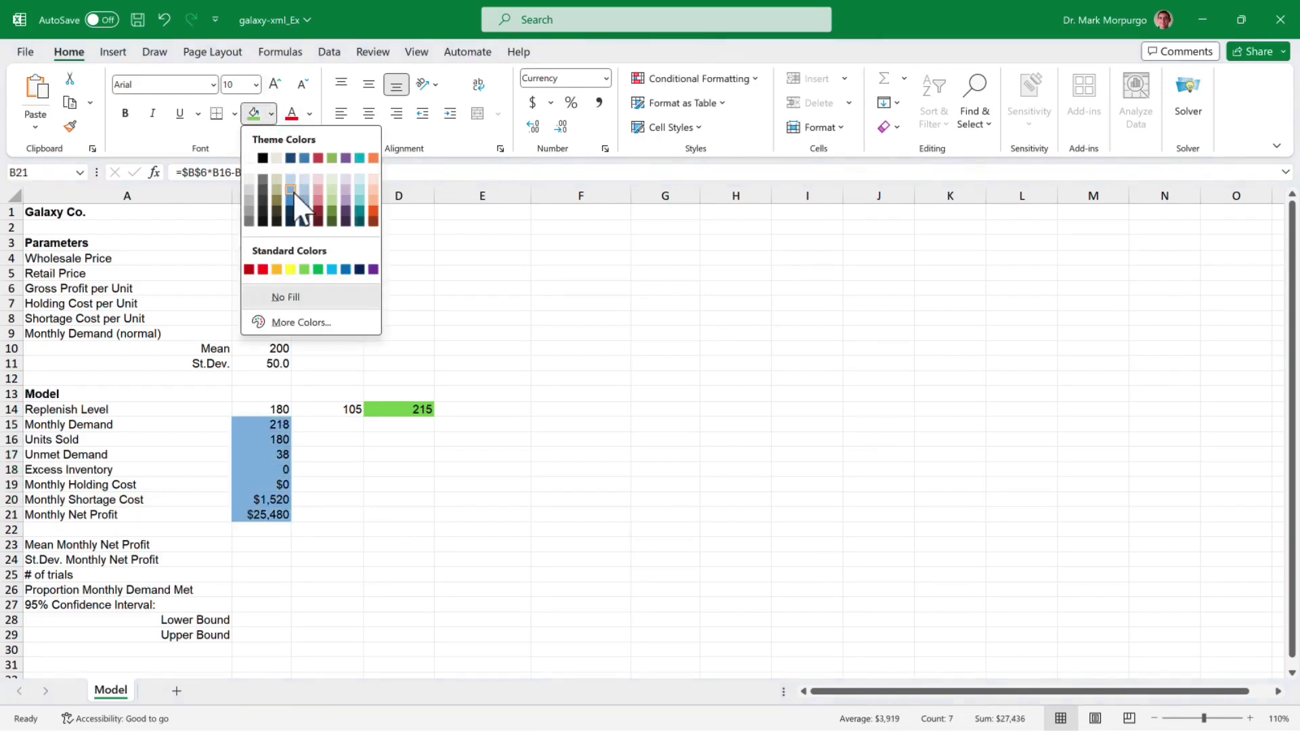
left_click(292, 191)
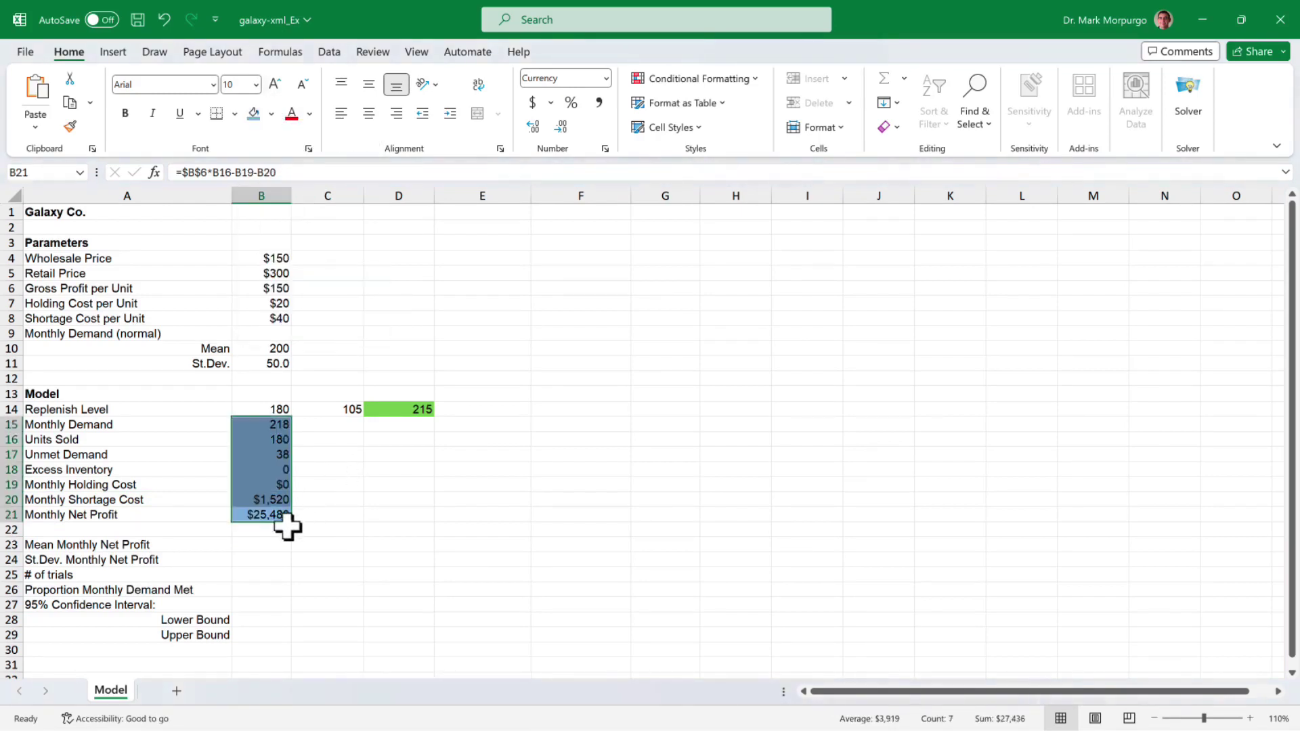
left_click_drag(297, 524, 417, 526)
left_click(580, 484)
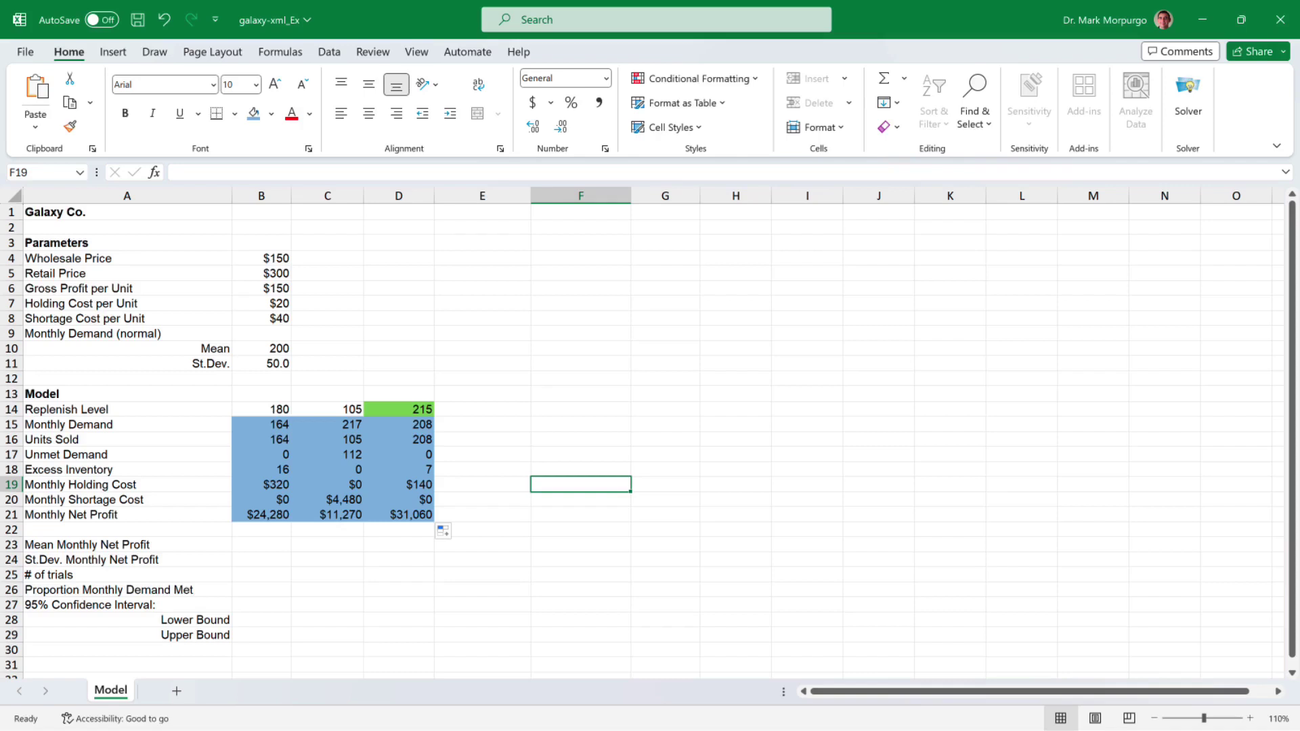
Add a new worksheet and name it Trials
left_click(177, 691)
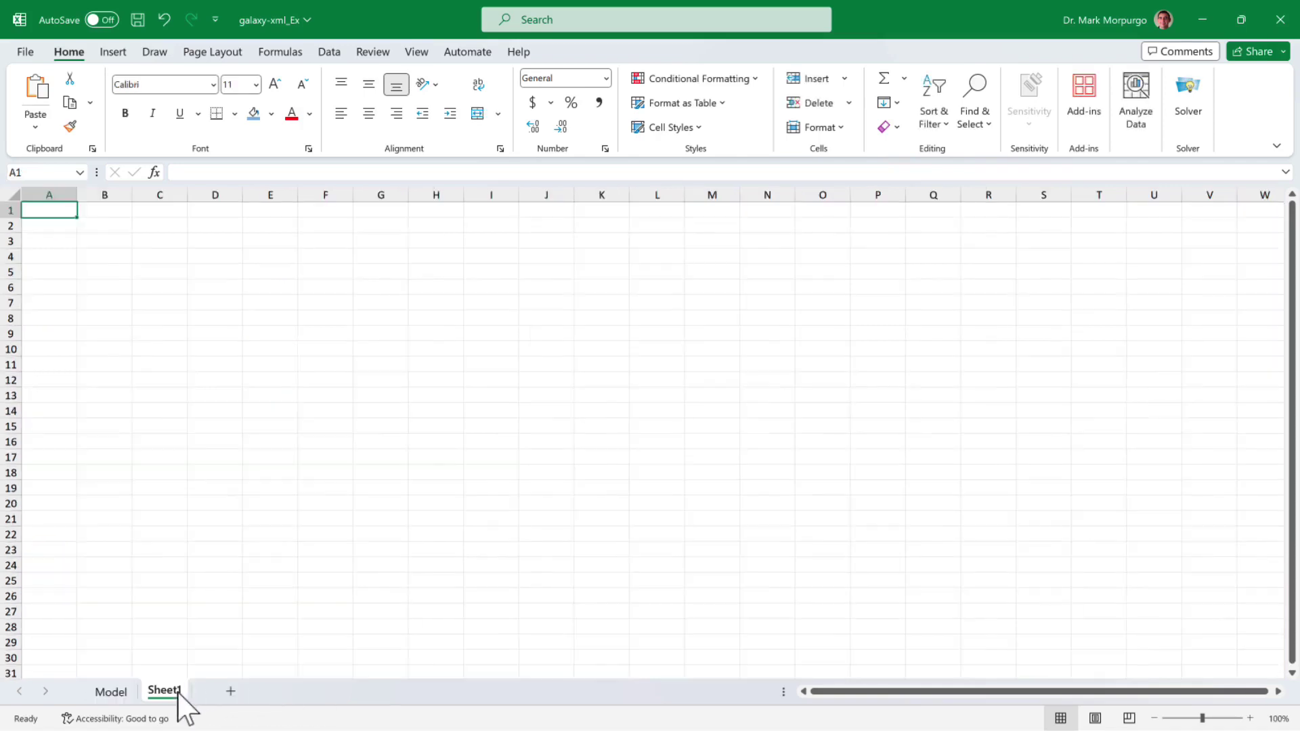
double_click(177, 692)
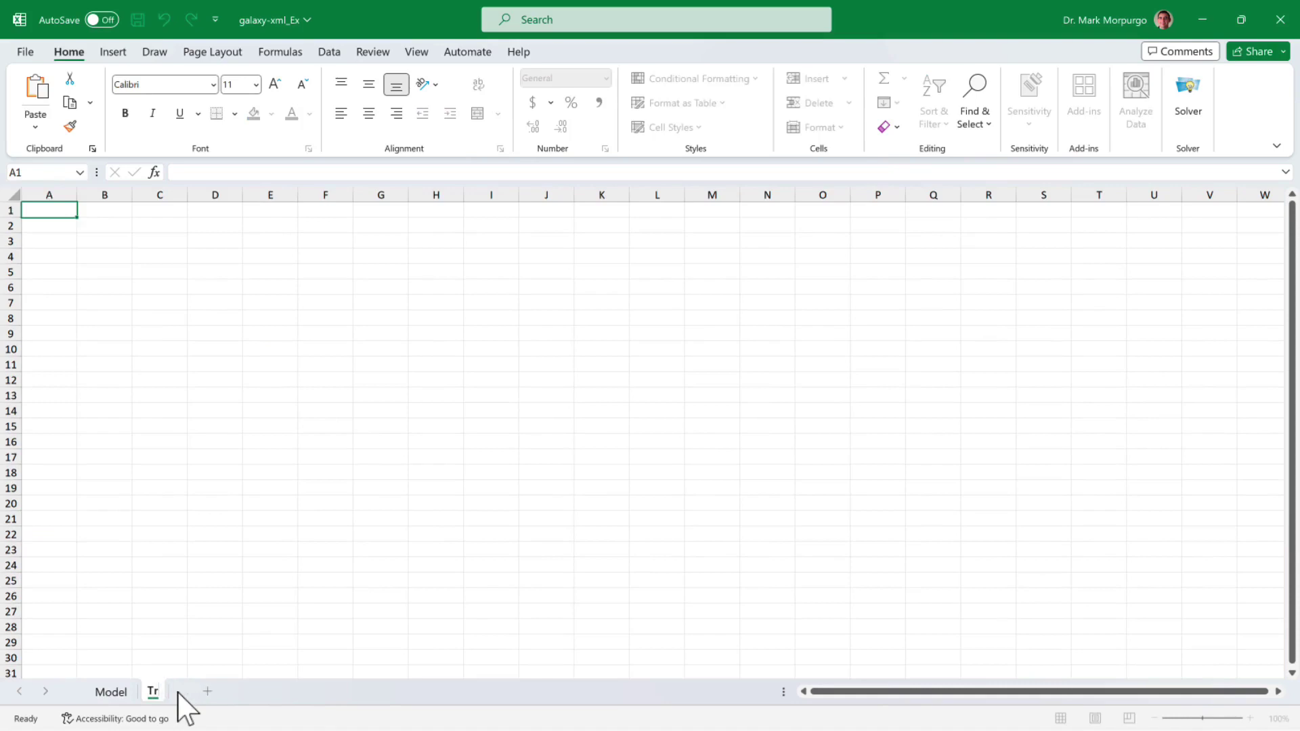
key("Return")
scroll(177, 692, "up", 7)
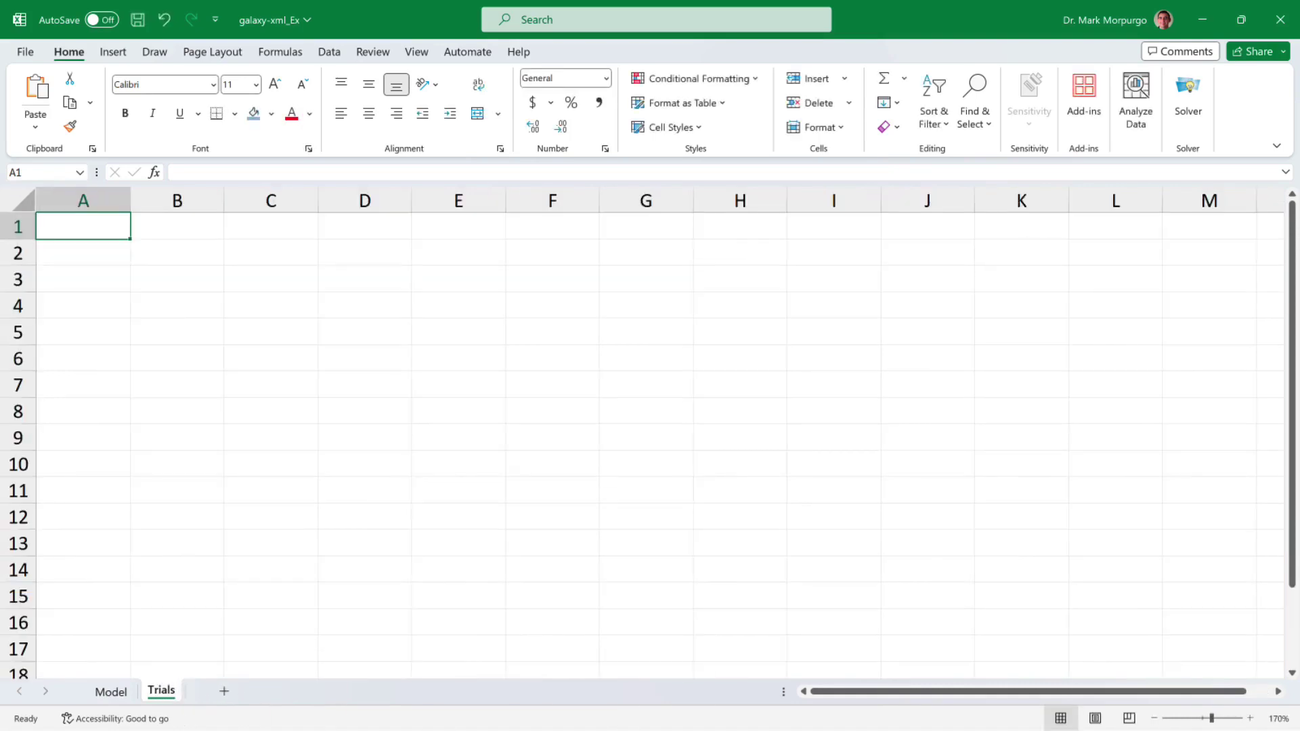
Enter the headings Trial in A2 and Unmet Demand in B1:B2, centring the Unmet Demand heading
left_click(83, 253)
type("Trial")
left_click(177, 226)
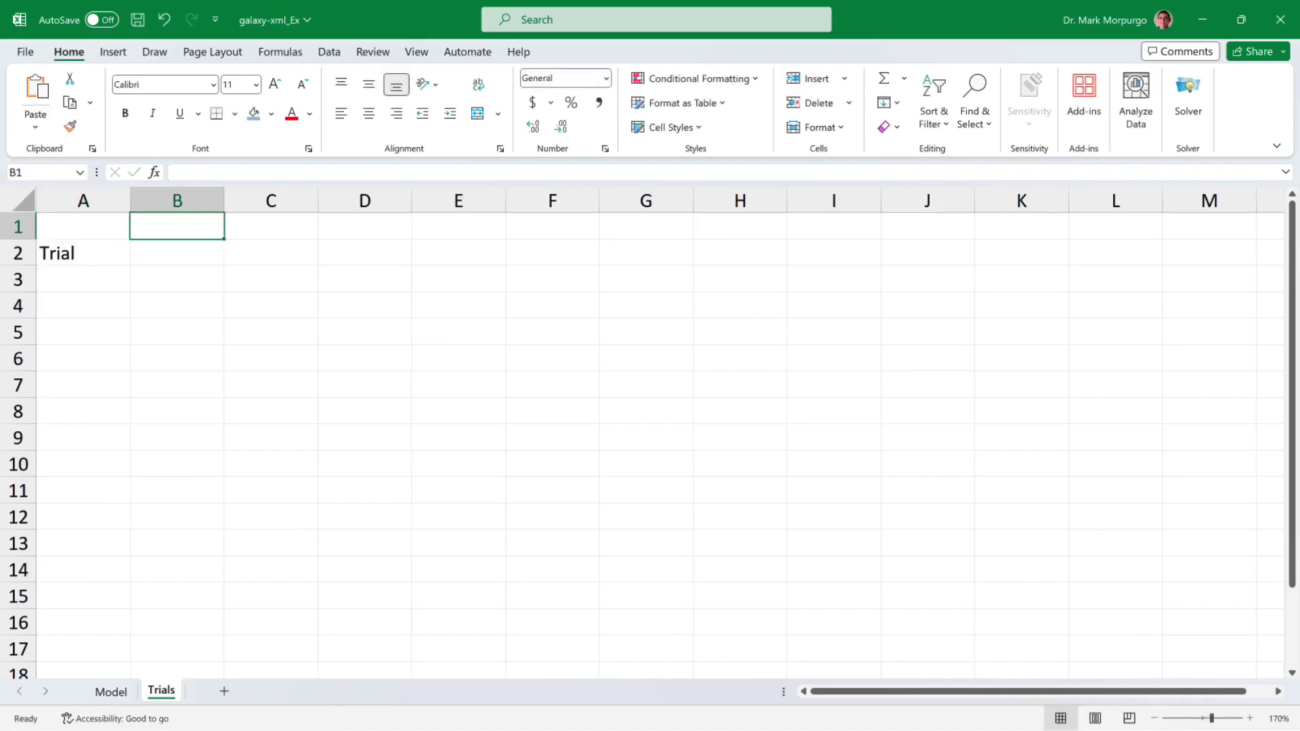
type("Unmet")
key("Return")
type("Demand")
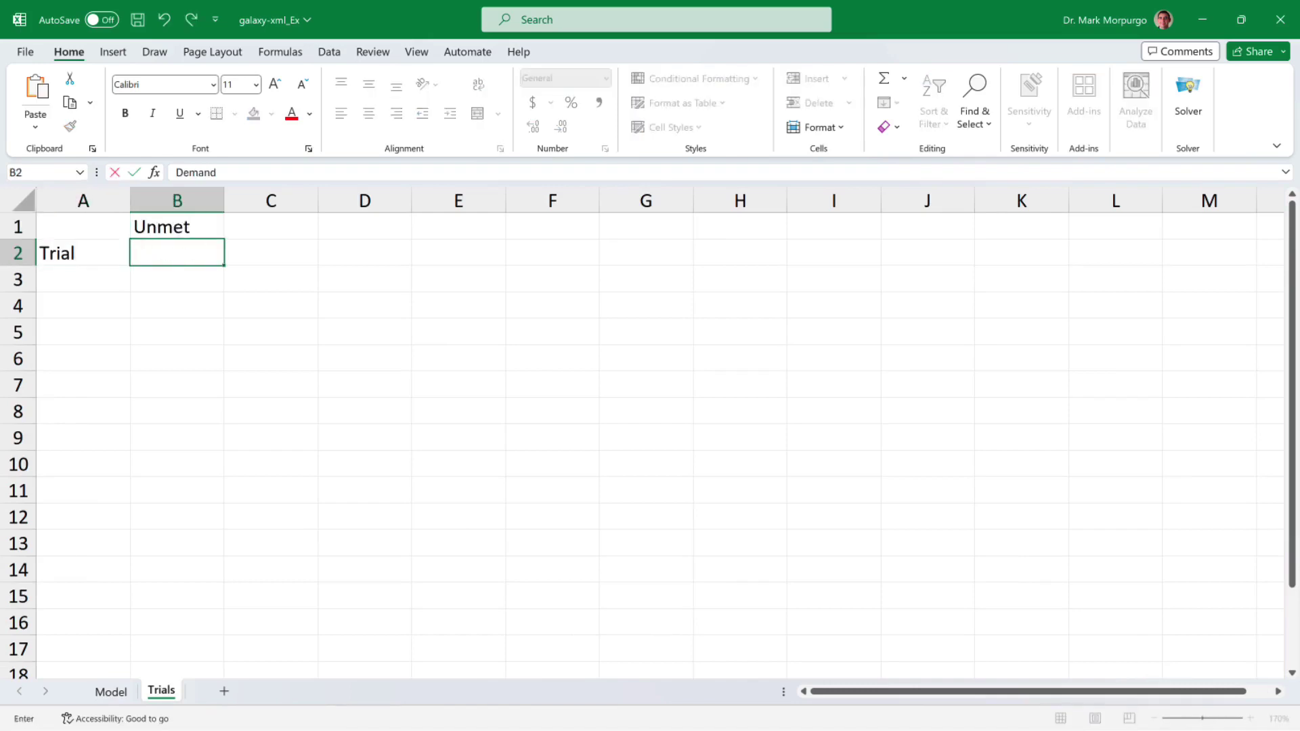
left_click_drag(177, 226, 177, 253)
left_click(368, 113)
Enter the heading "Profit @ Replenish Level" in C1 and centre it across C1:E1
key("Right")
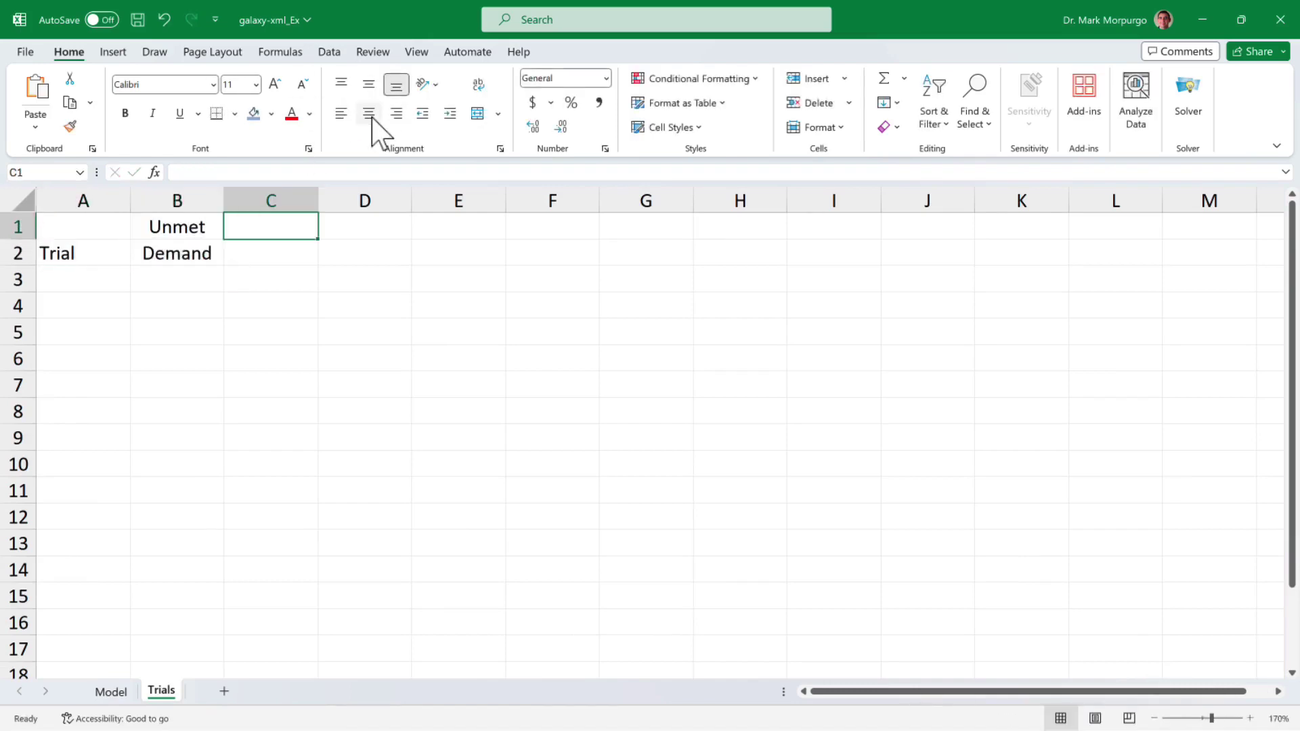
type("Pr")
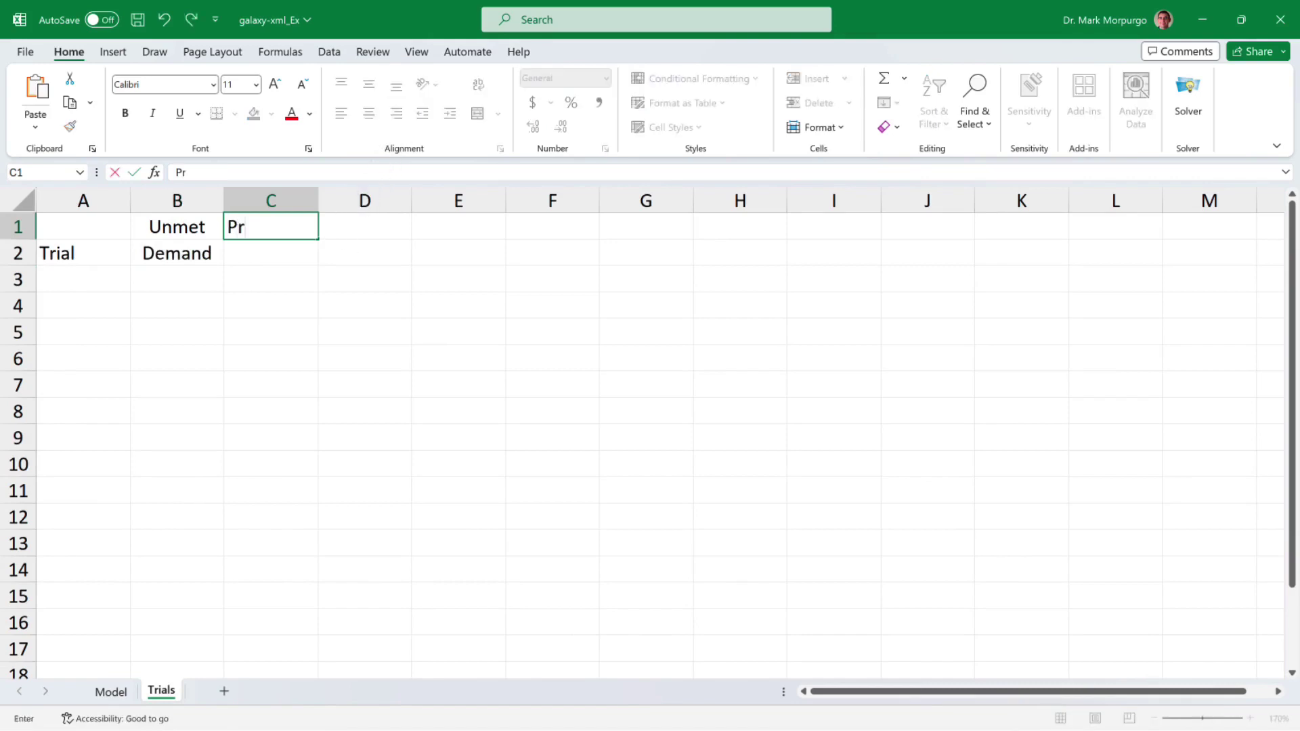
type("ofit @ Replenish Level")
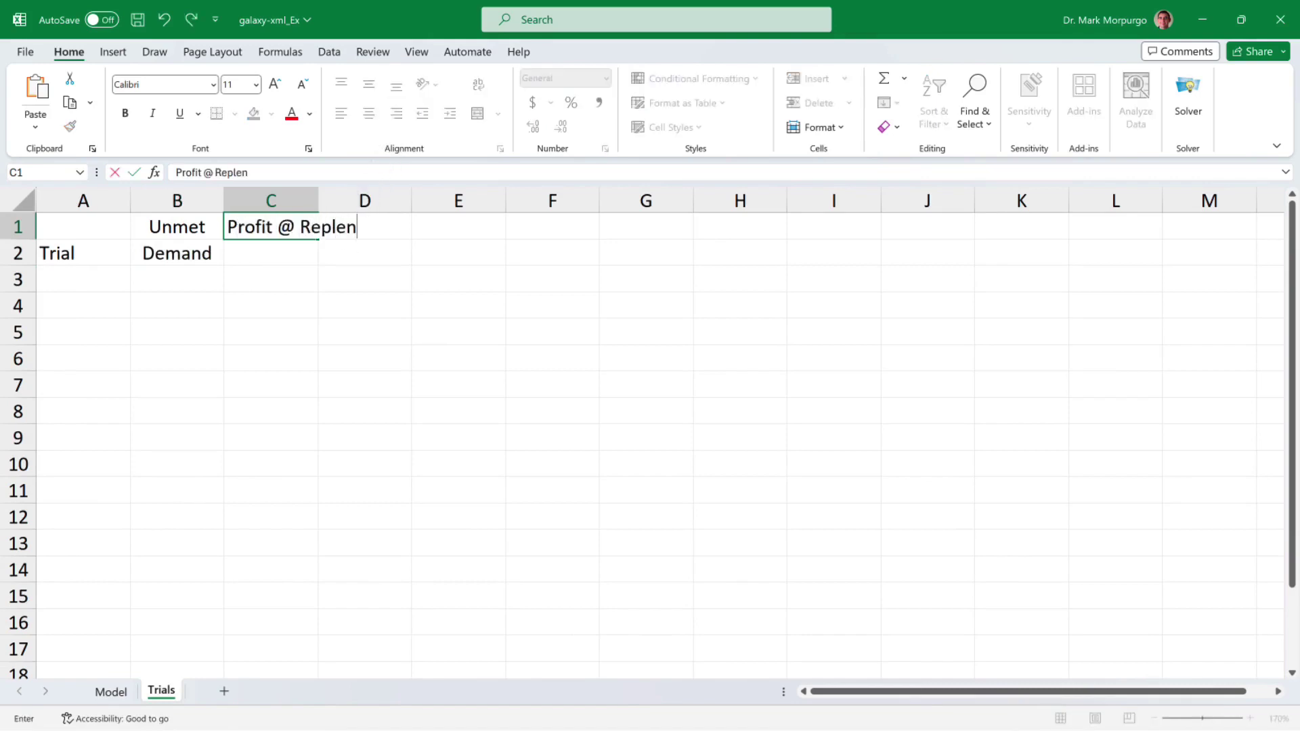
key("Right")
left_click(271, 227)
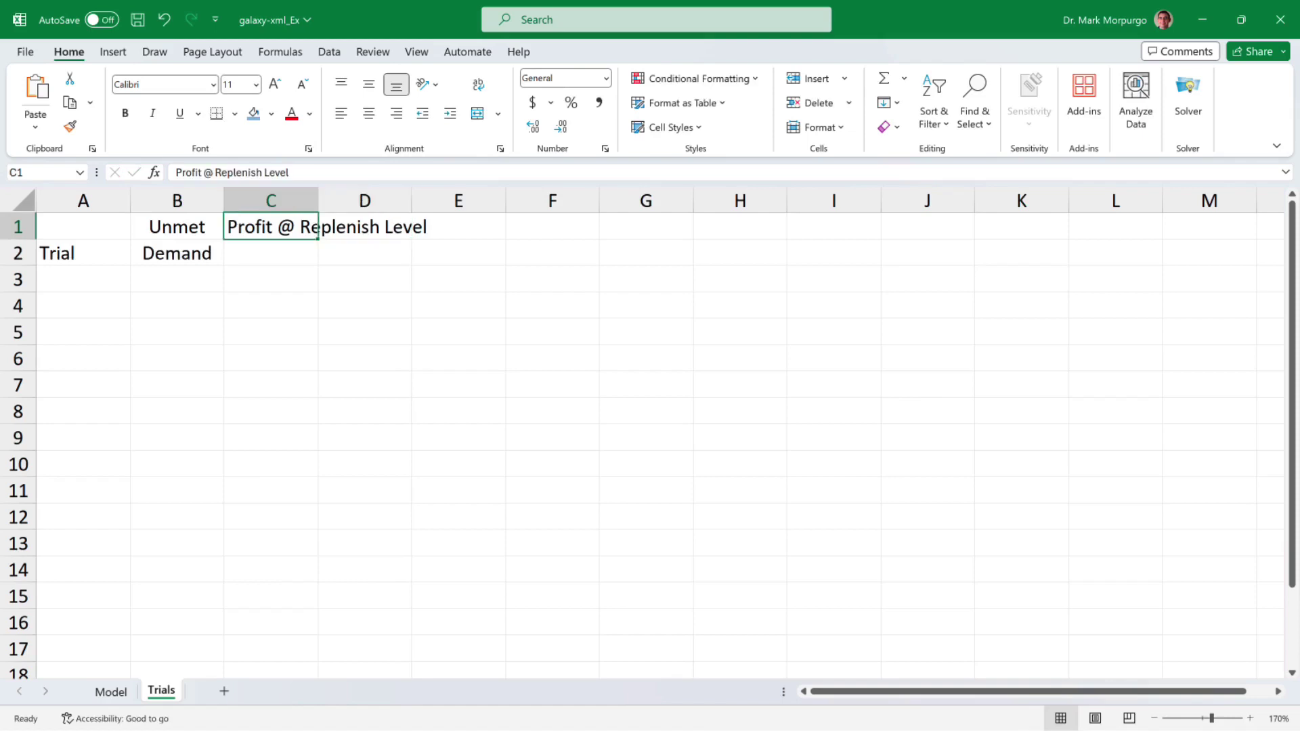
left_click_drag(271, 226, 461, 227)
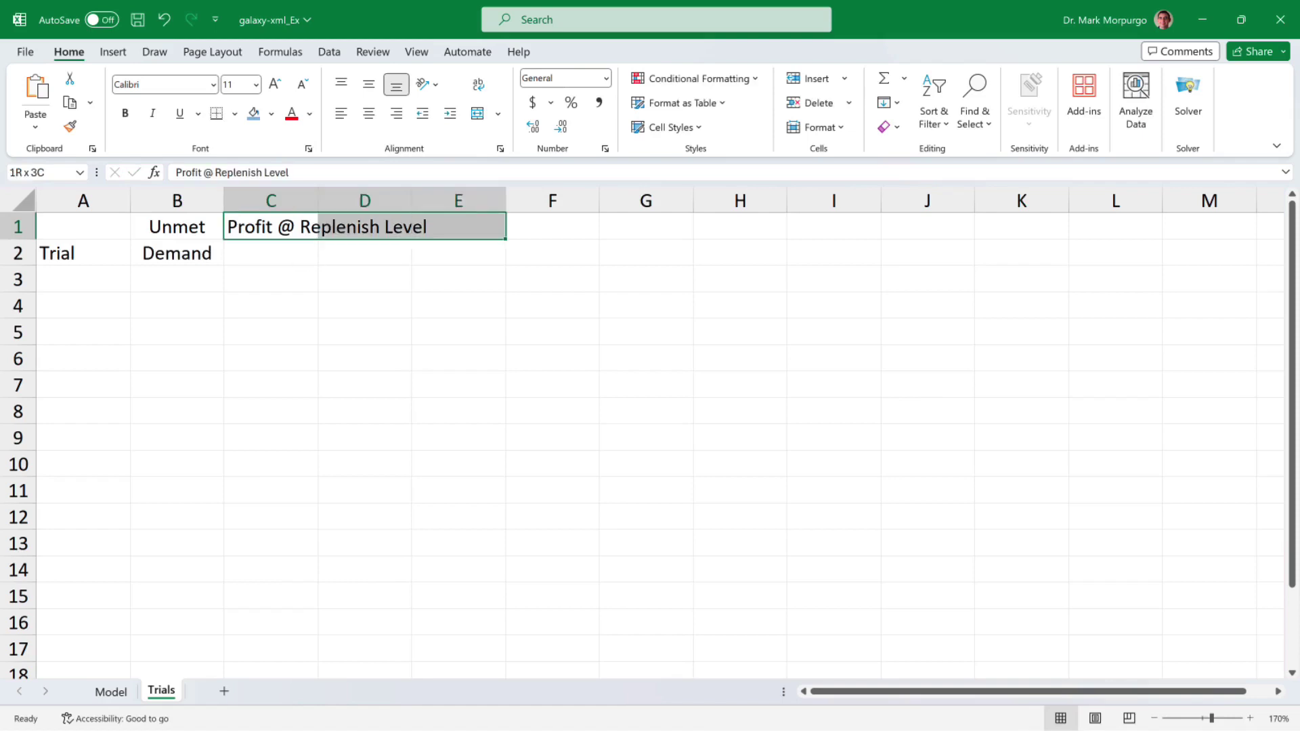
left_click(498, 113)
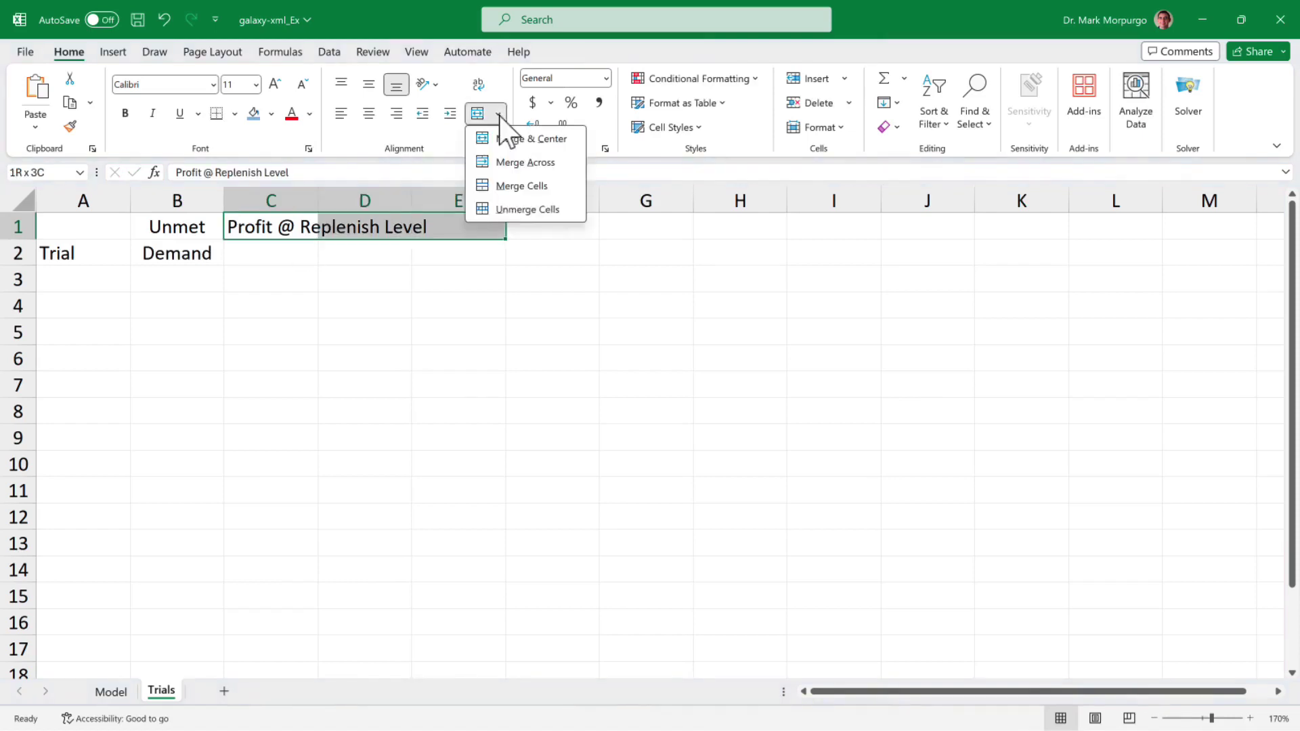
left_click(525, 139)
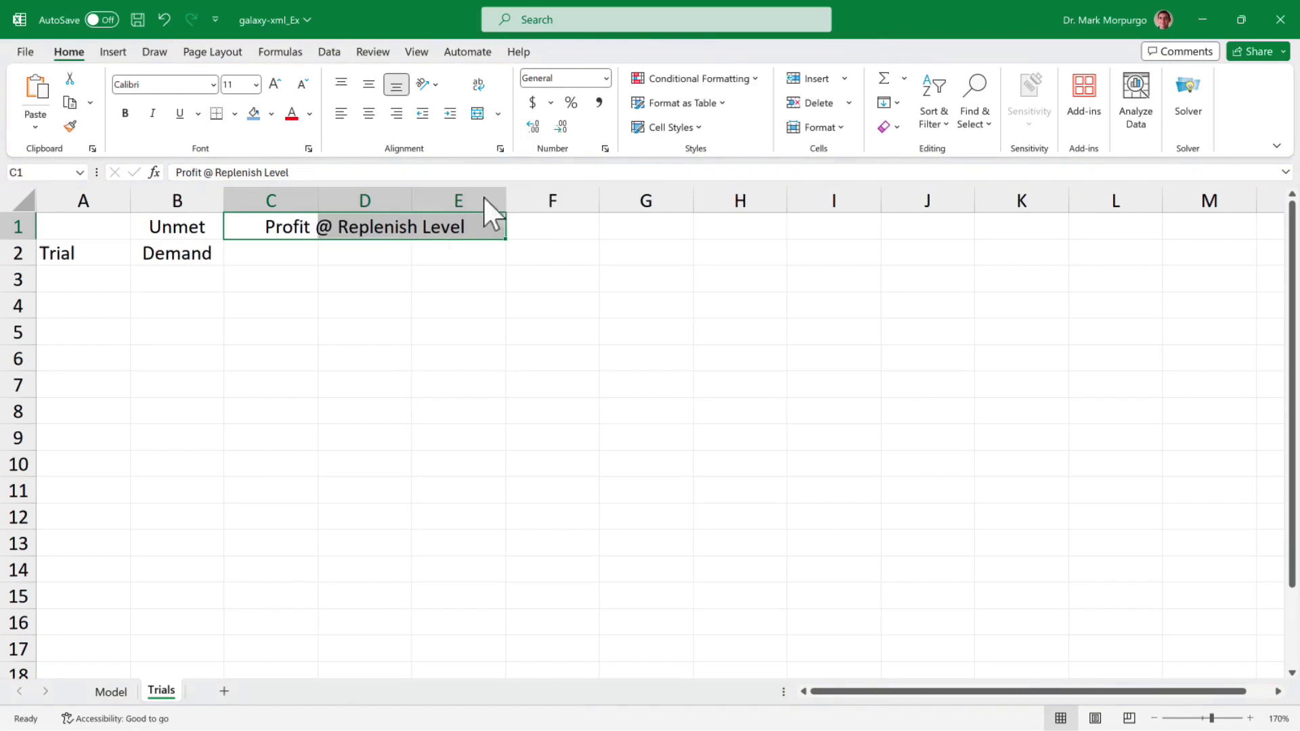
left_click(271, 305)
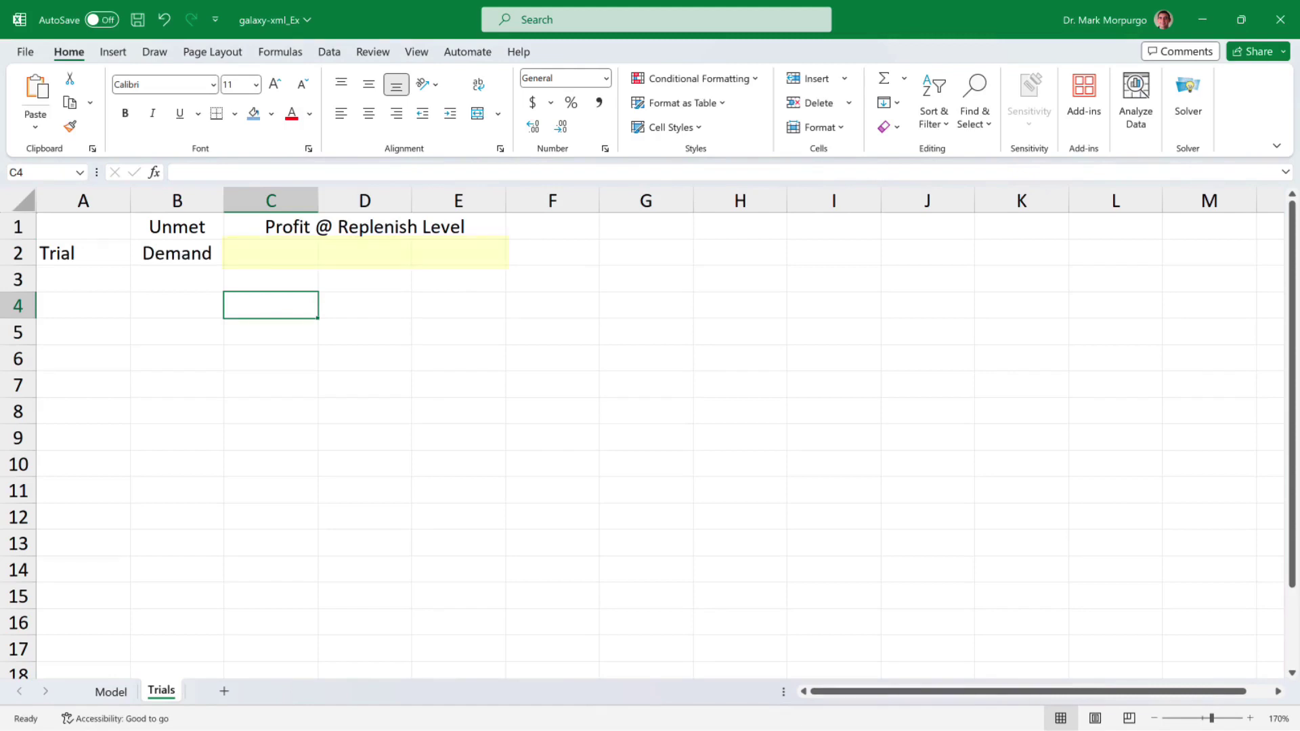
Link C2 to the model's replenish level with =Model!B14 and copy the formula across to E2
left_click(271, 253)
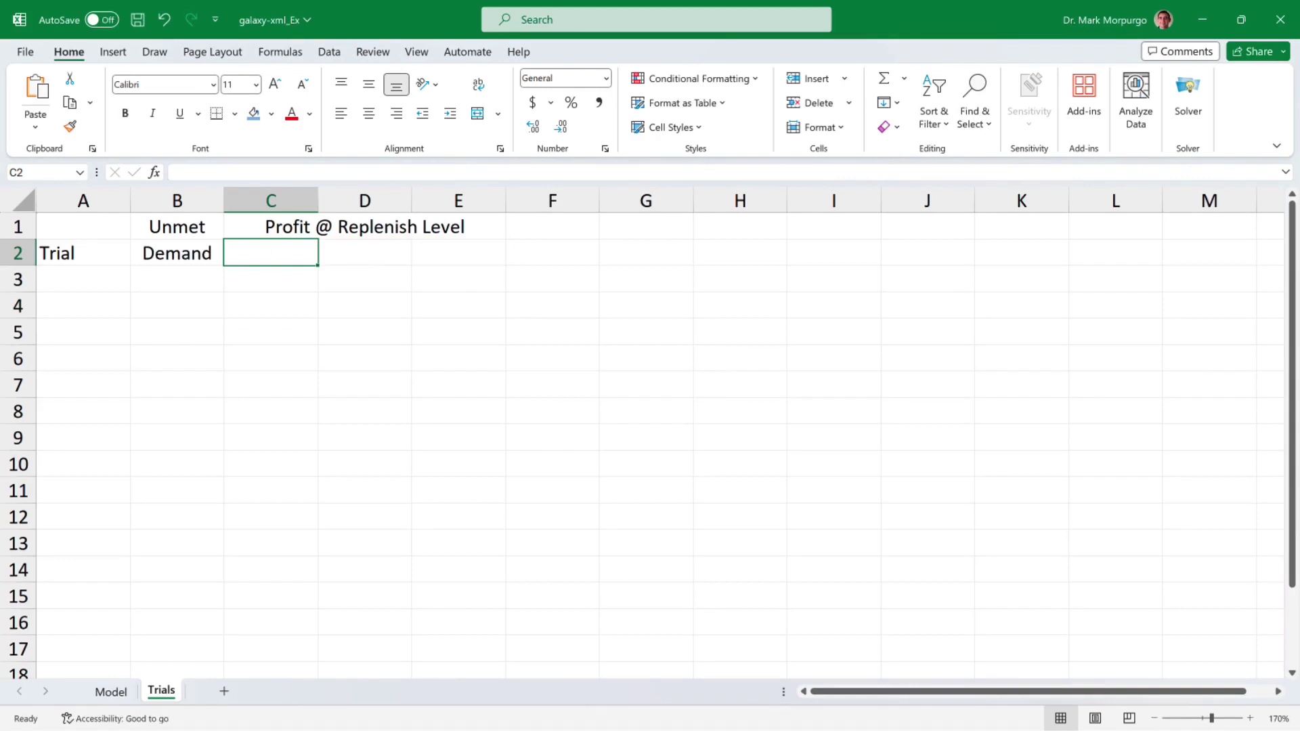
type("=")
left_click(122, 692)
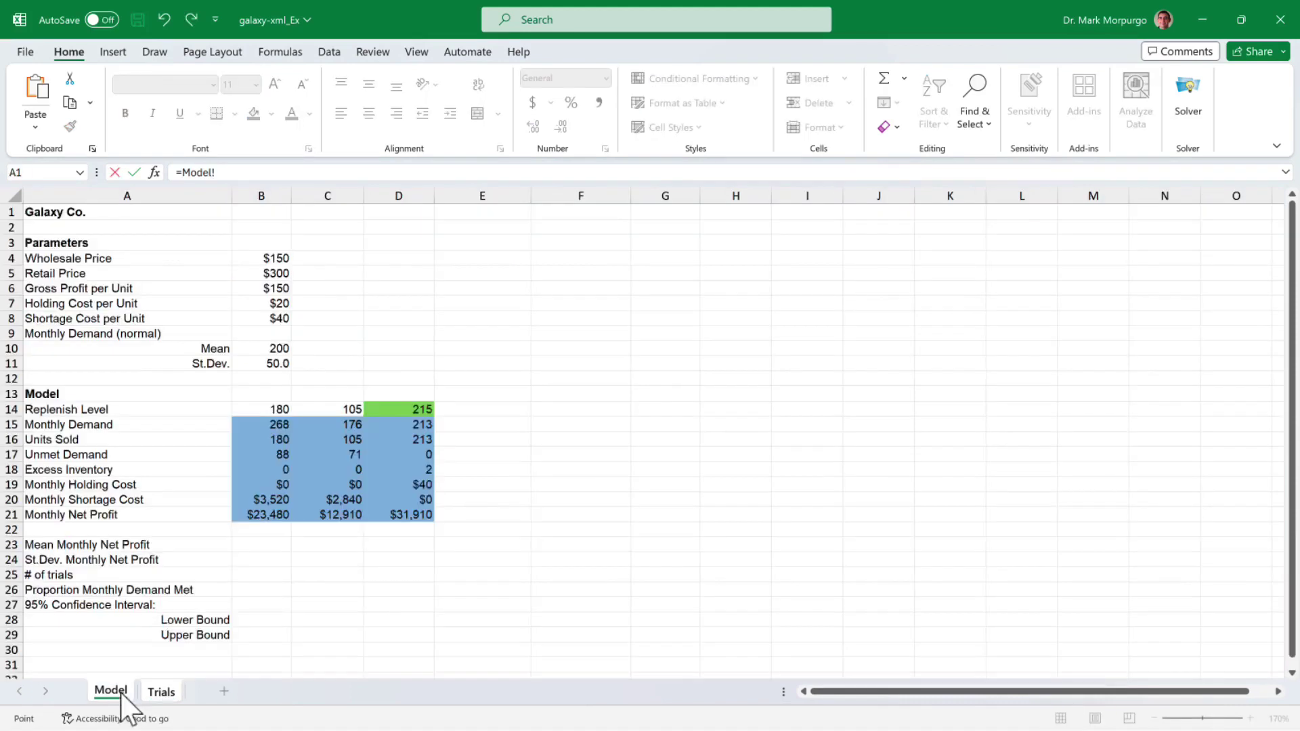
left_click(261, 409)
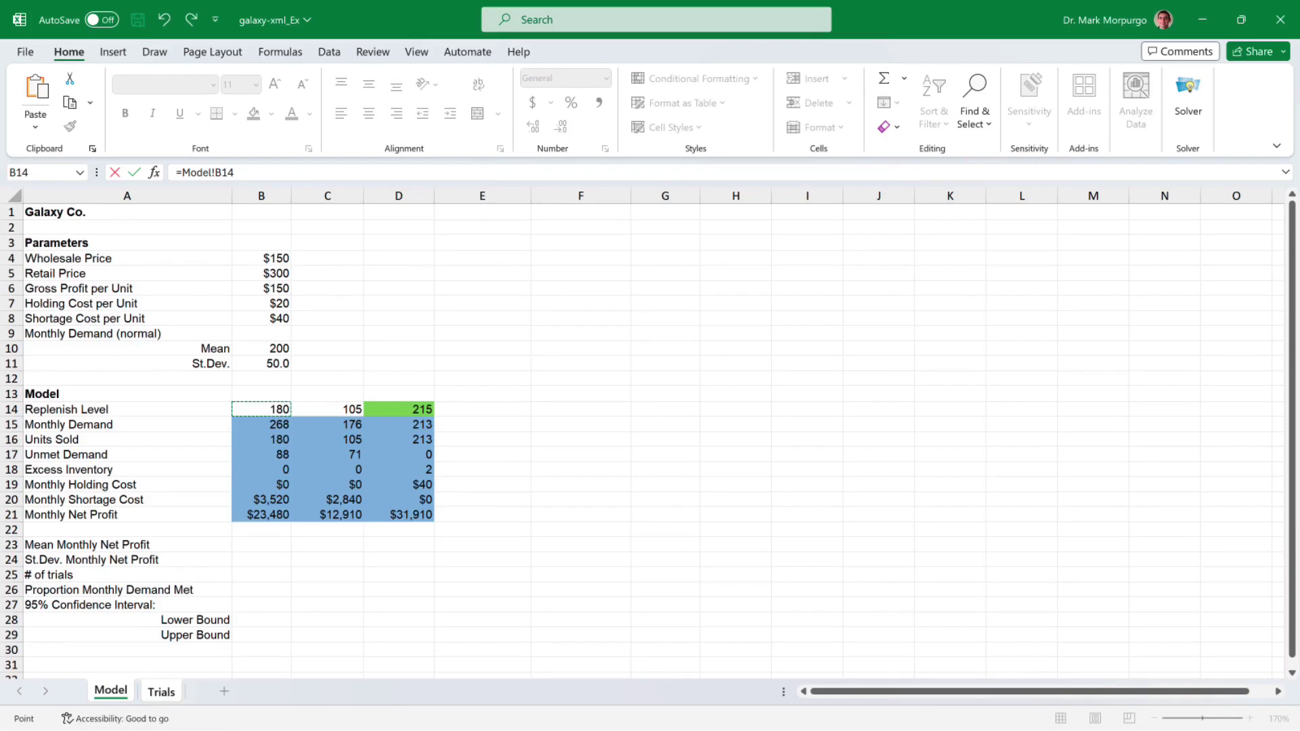
key("Return")
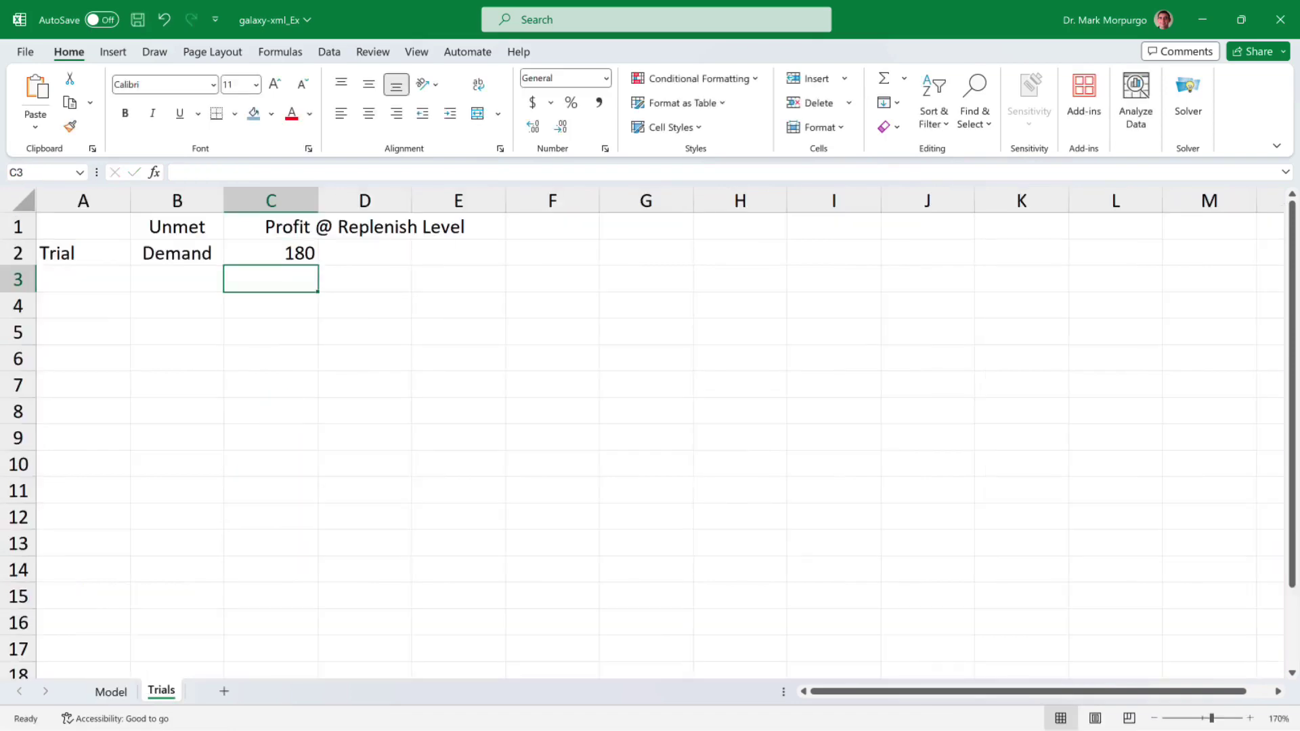
left_click(271, 253)
left_click_drag(319, 264, 460, 264)
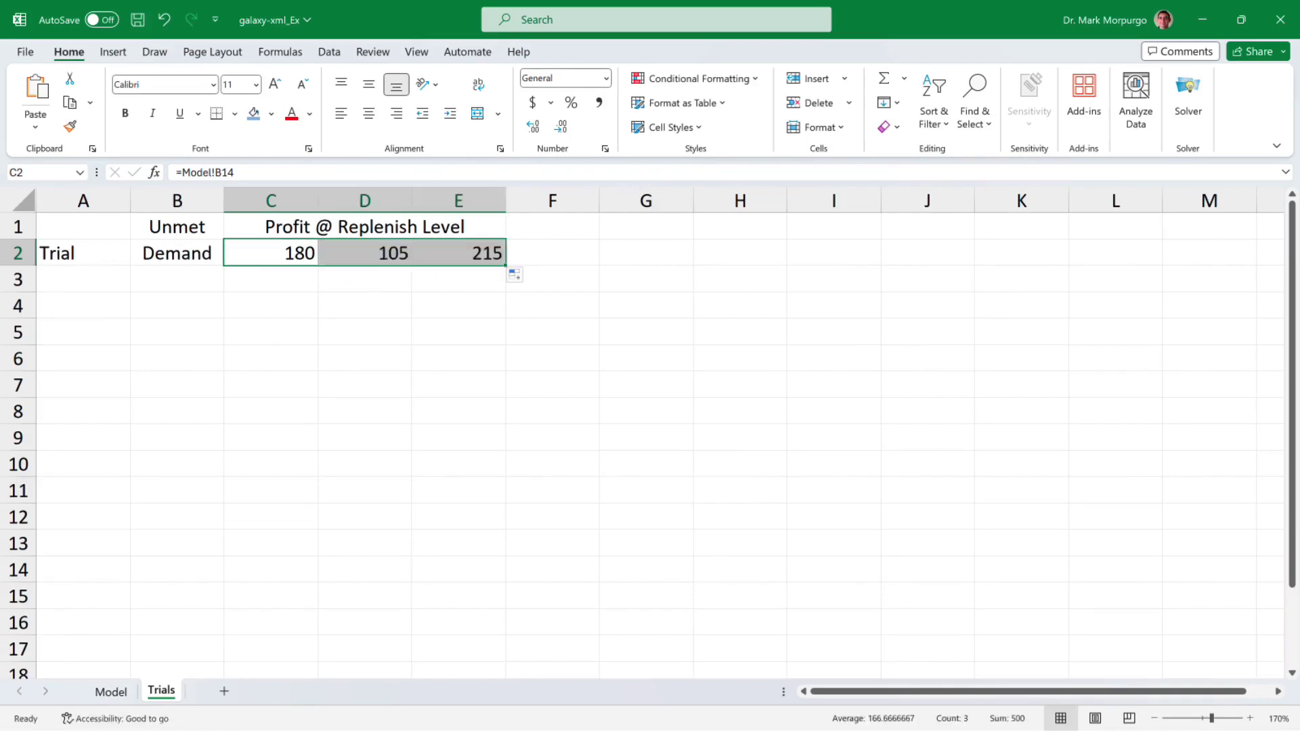
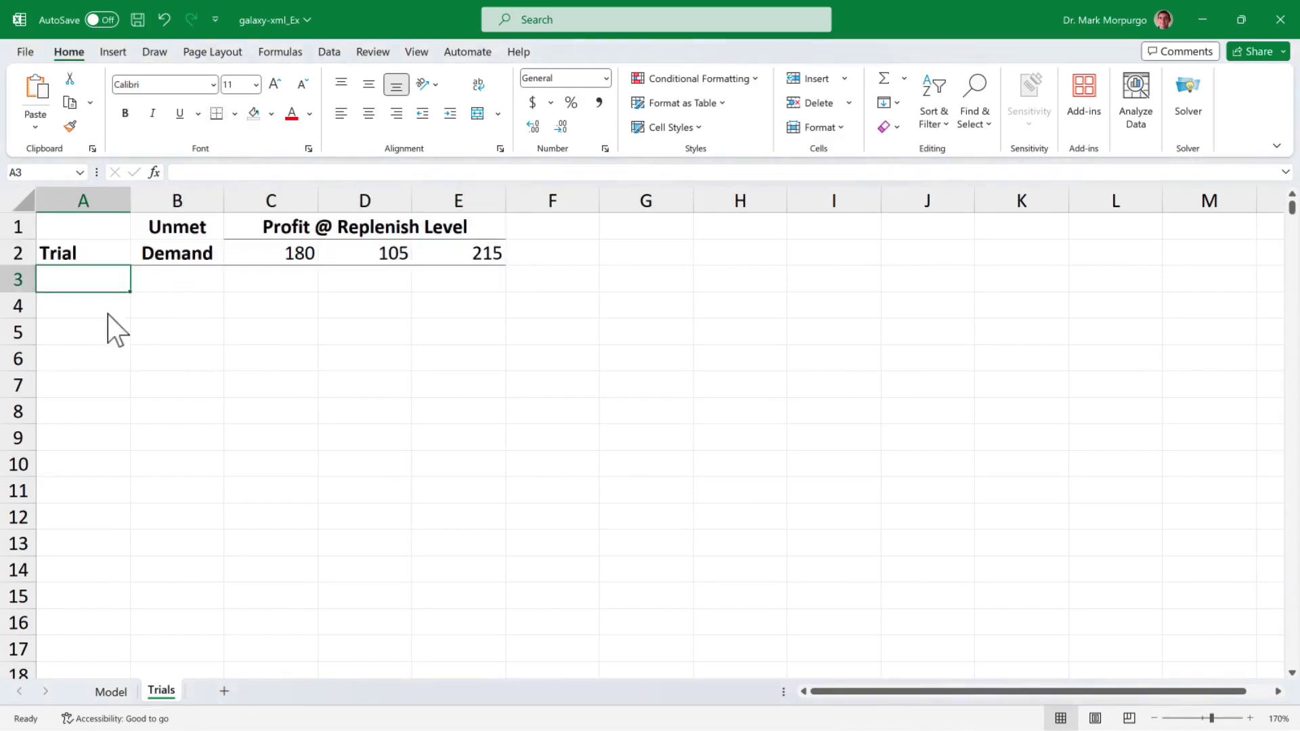
Number the trials from 1 to 1000 down column A, starting in A3
type("1")
key("Return")
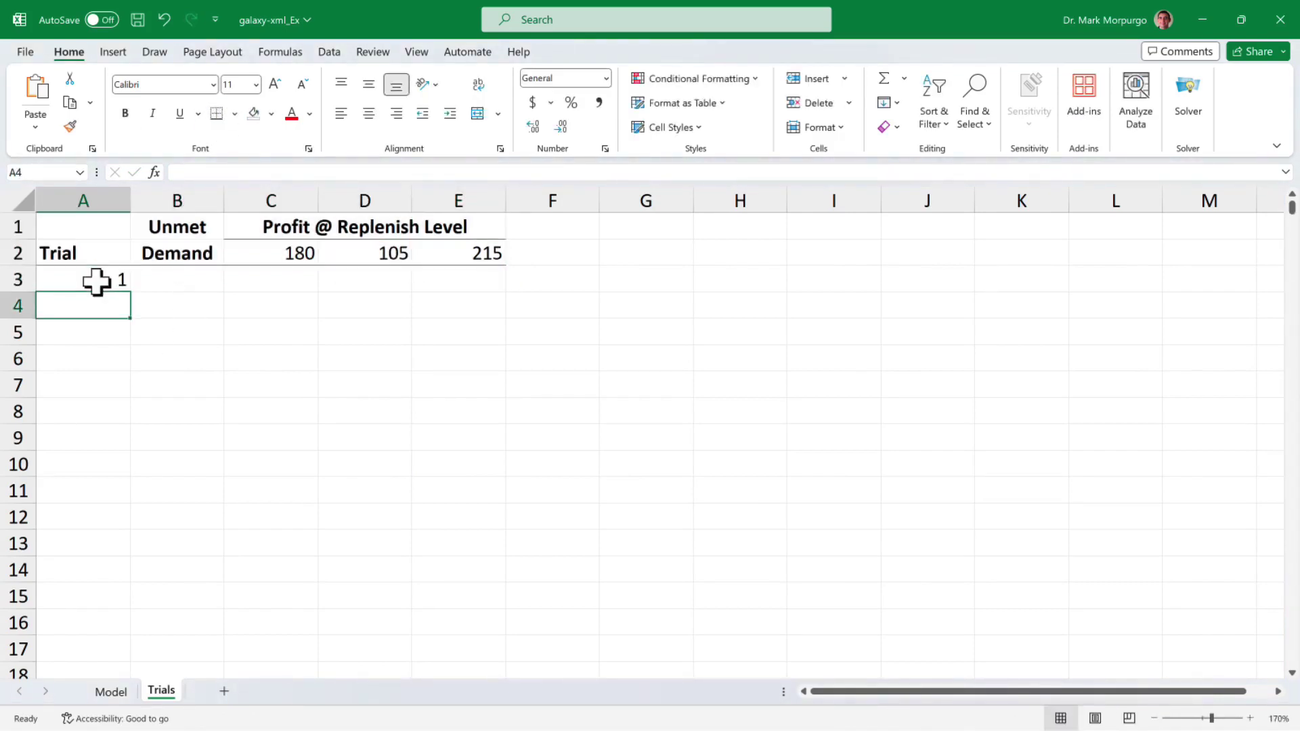
type("2")
key("Return")
left_click(96, 287)
left_click_drag(96, 288, 72, 628)
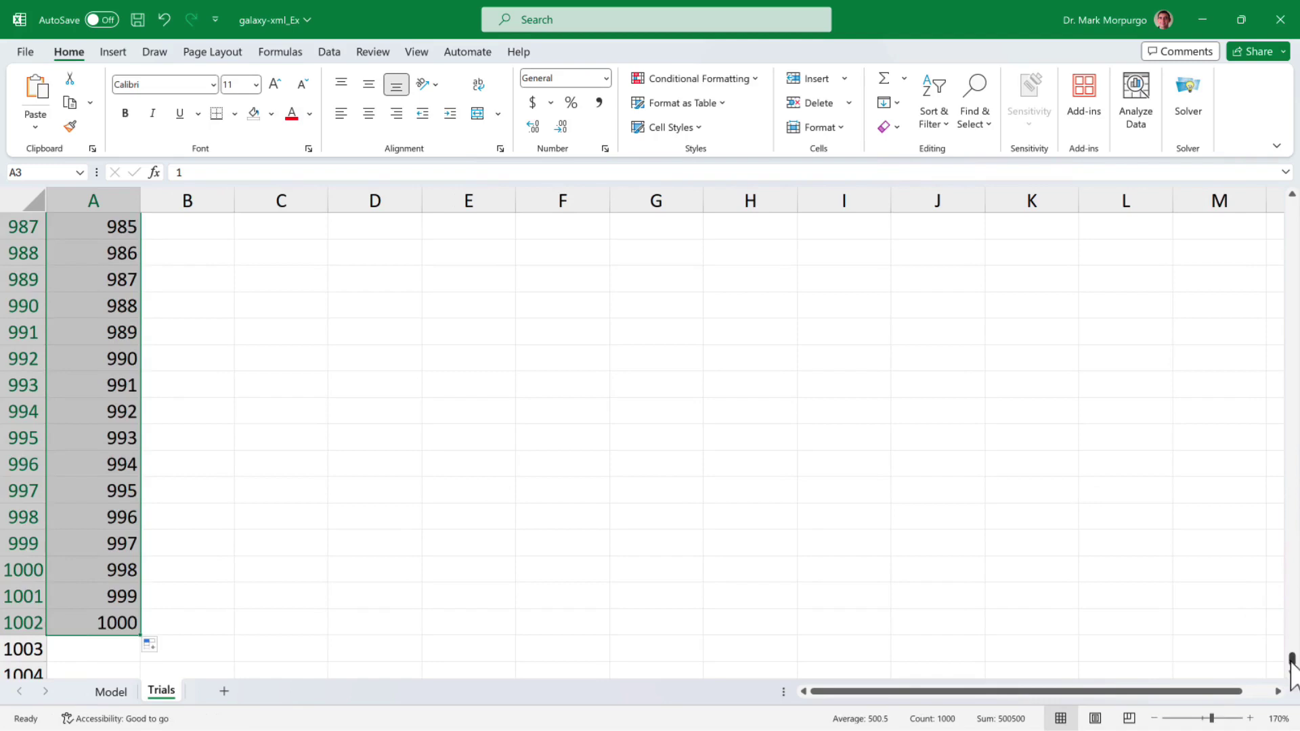
left_click_drag(1293, 659, 1298, 193)
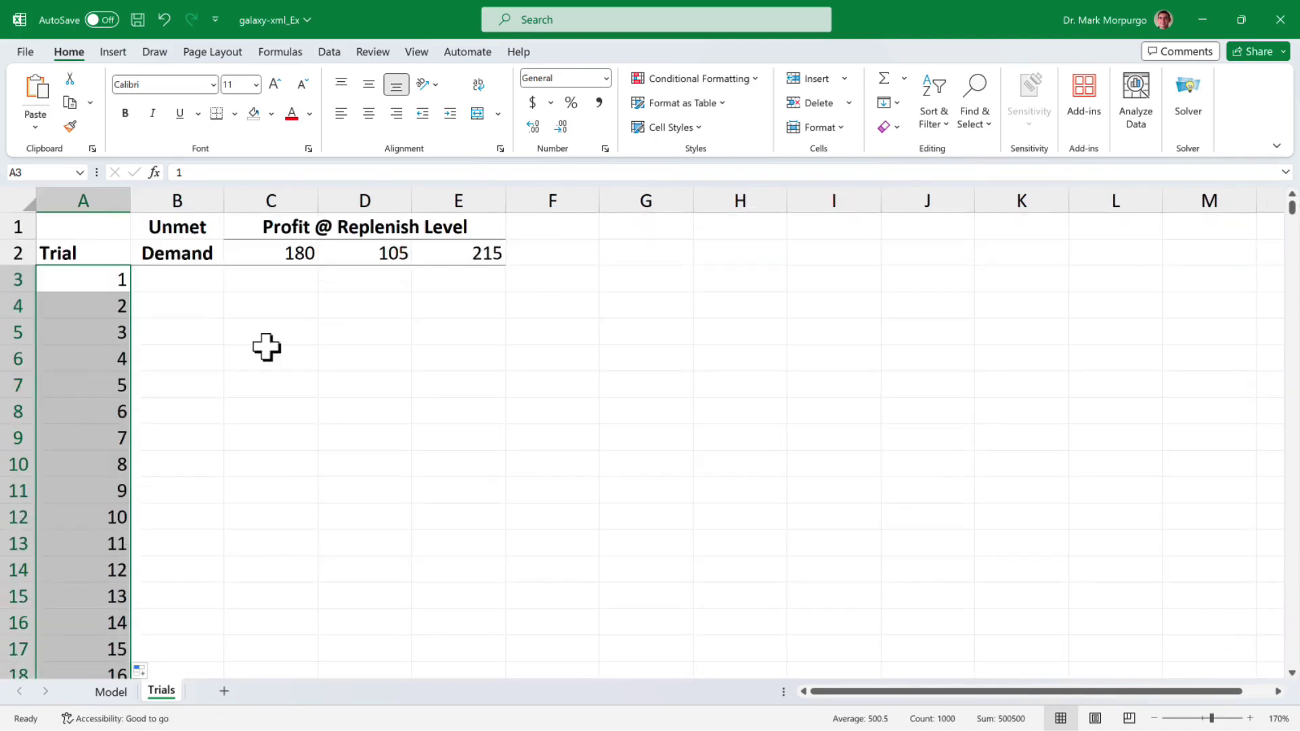
Link the first trial's unmet demand in B3 to the model with =Model!B17
left_click(187, 285)
type("=")
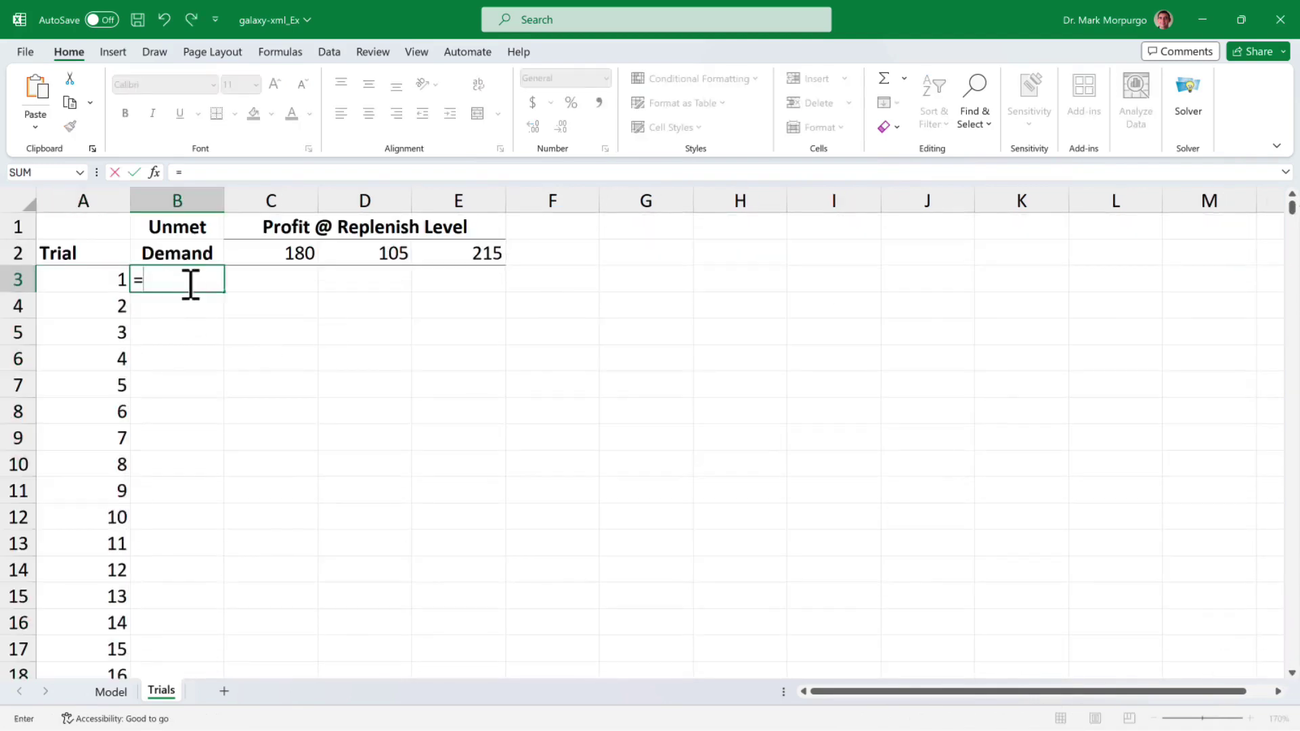
left_click(109, 692)
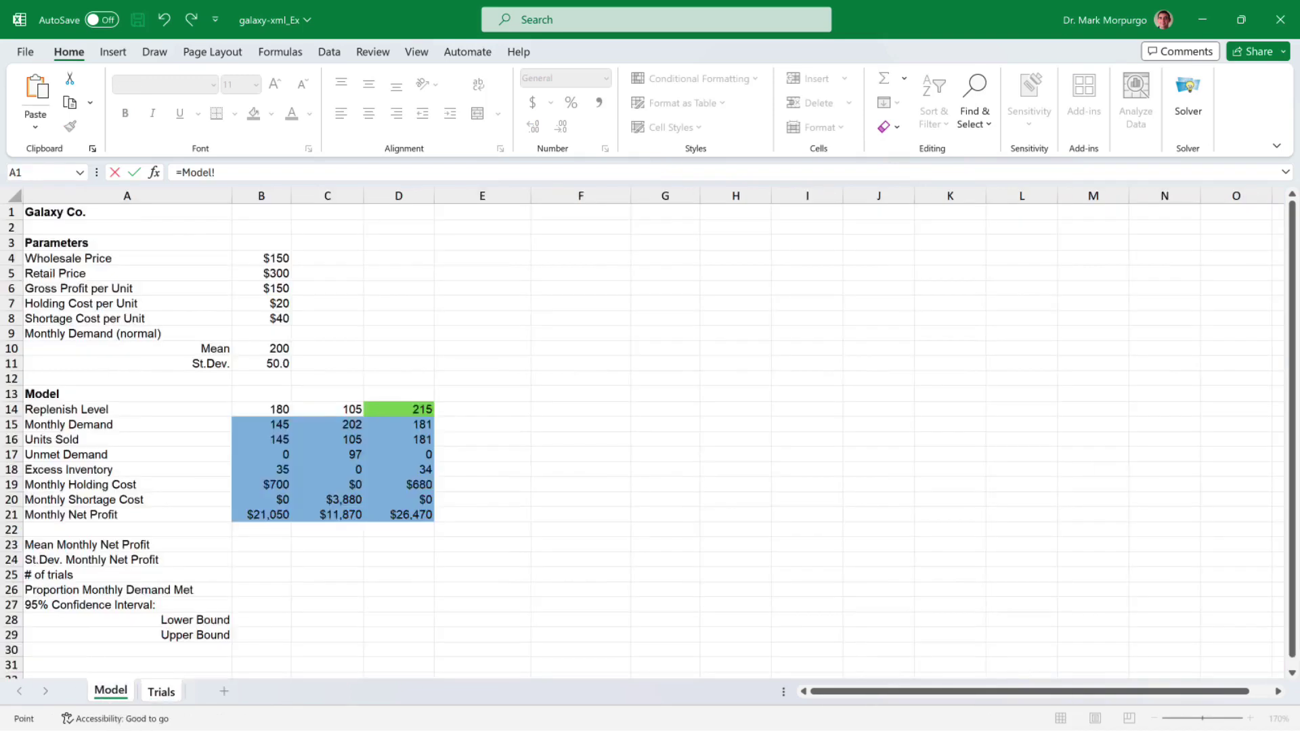
left_click(262, 454)
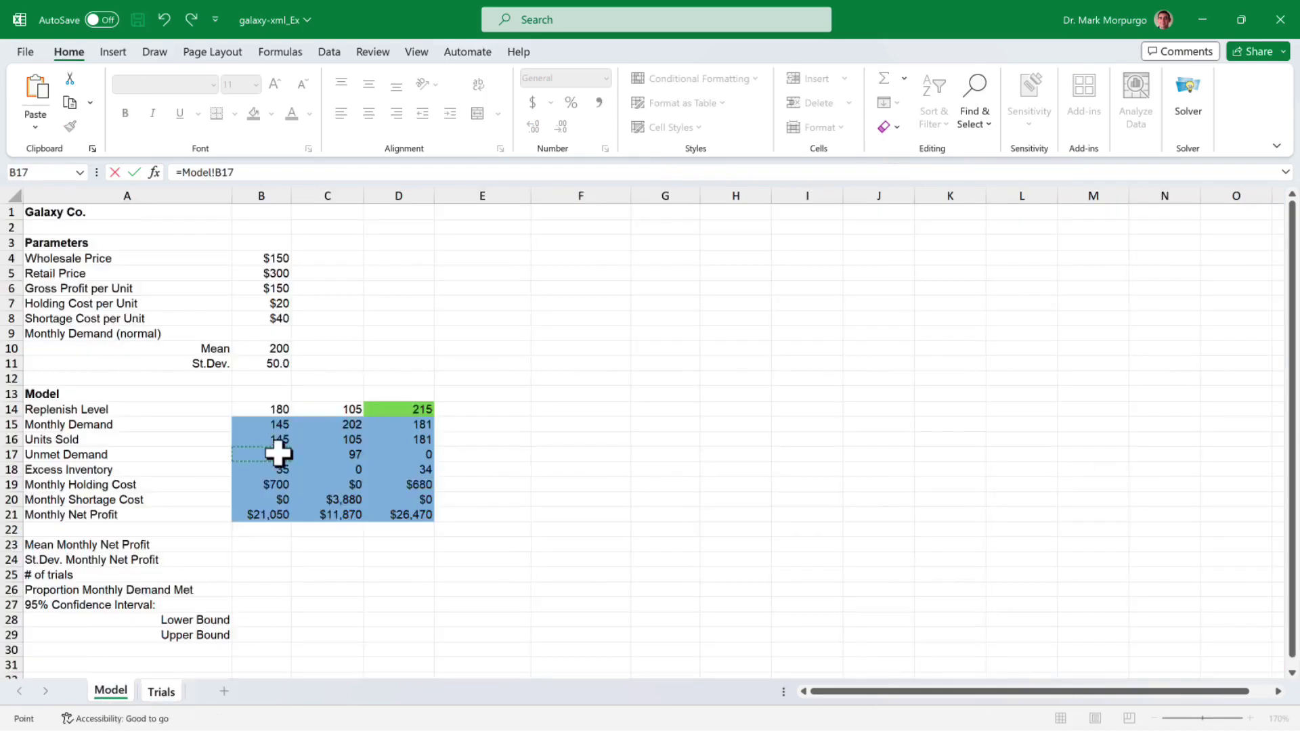
key("Return")
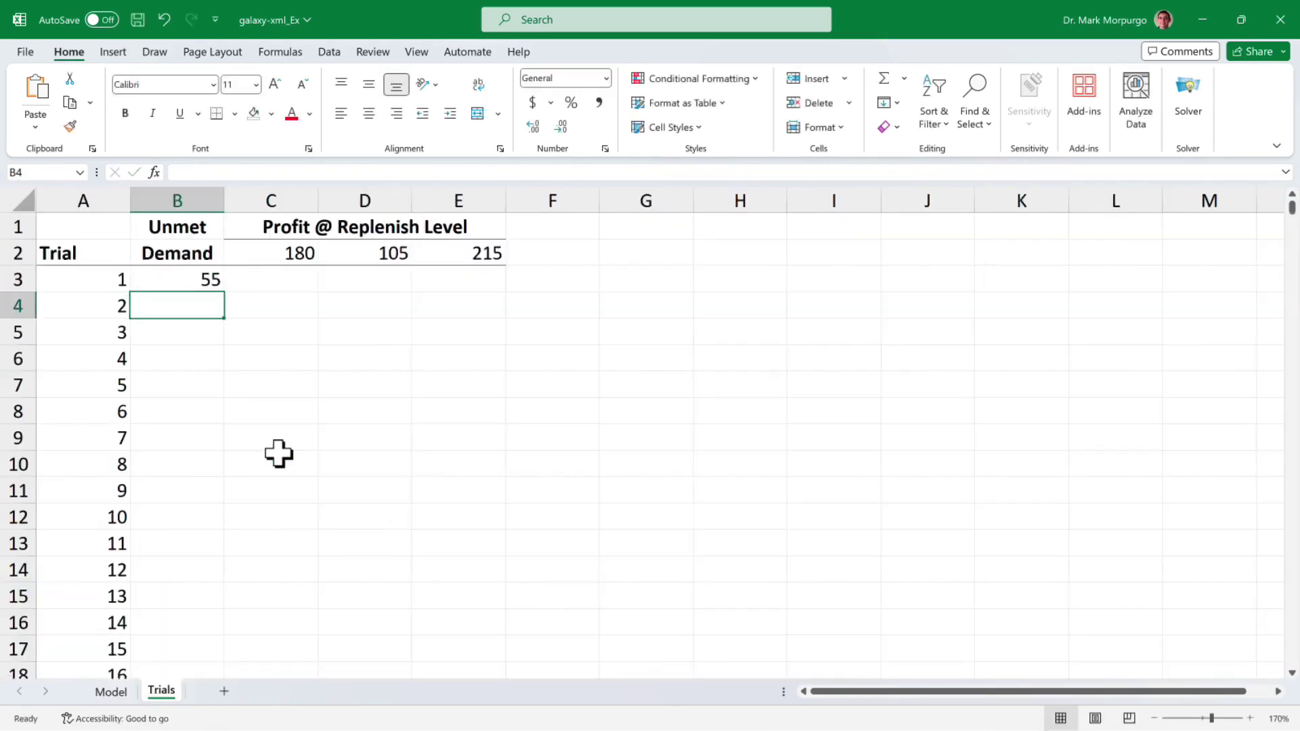
Link the first trial's profit in C3 to the model's monthly net profit with =Model!B21
left_click(269, 280)
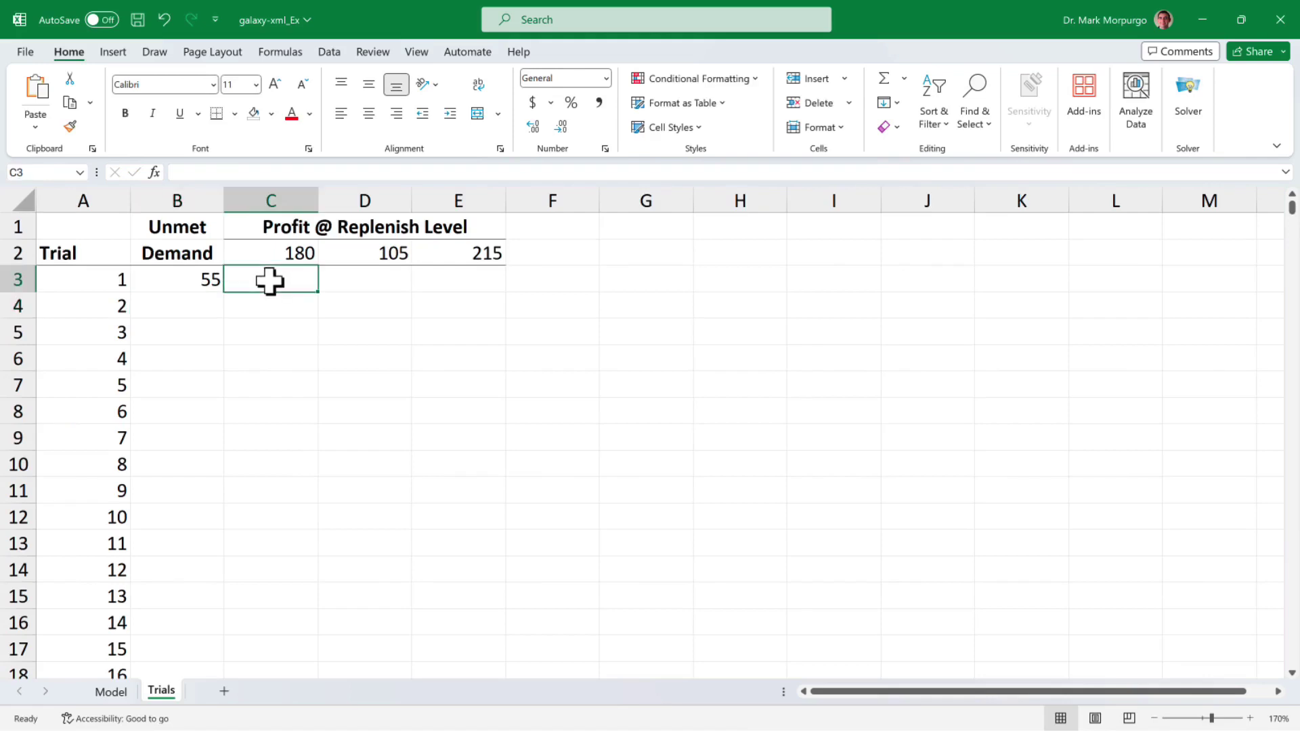
type("=")
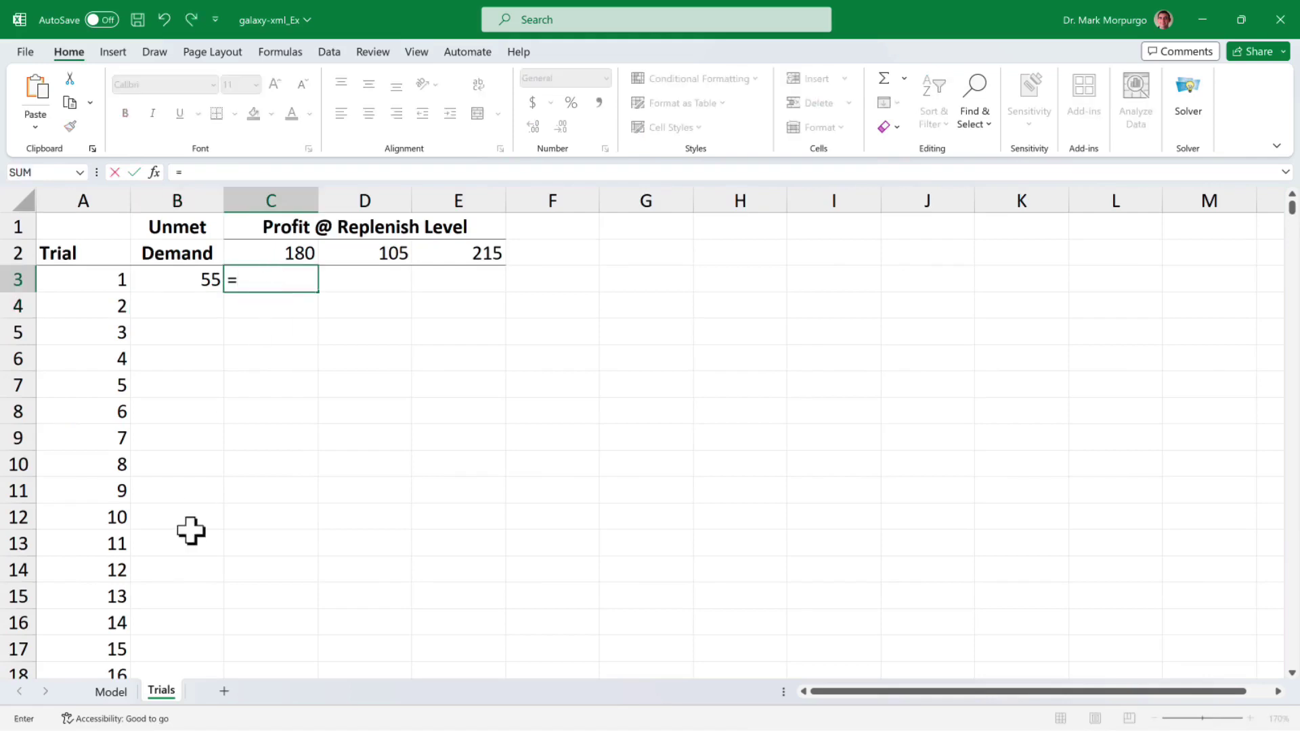
left_click(110, 690)
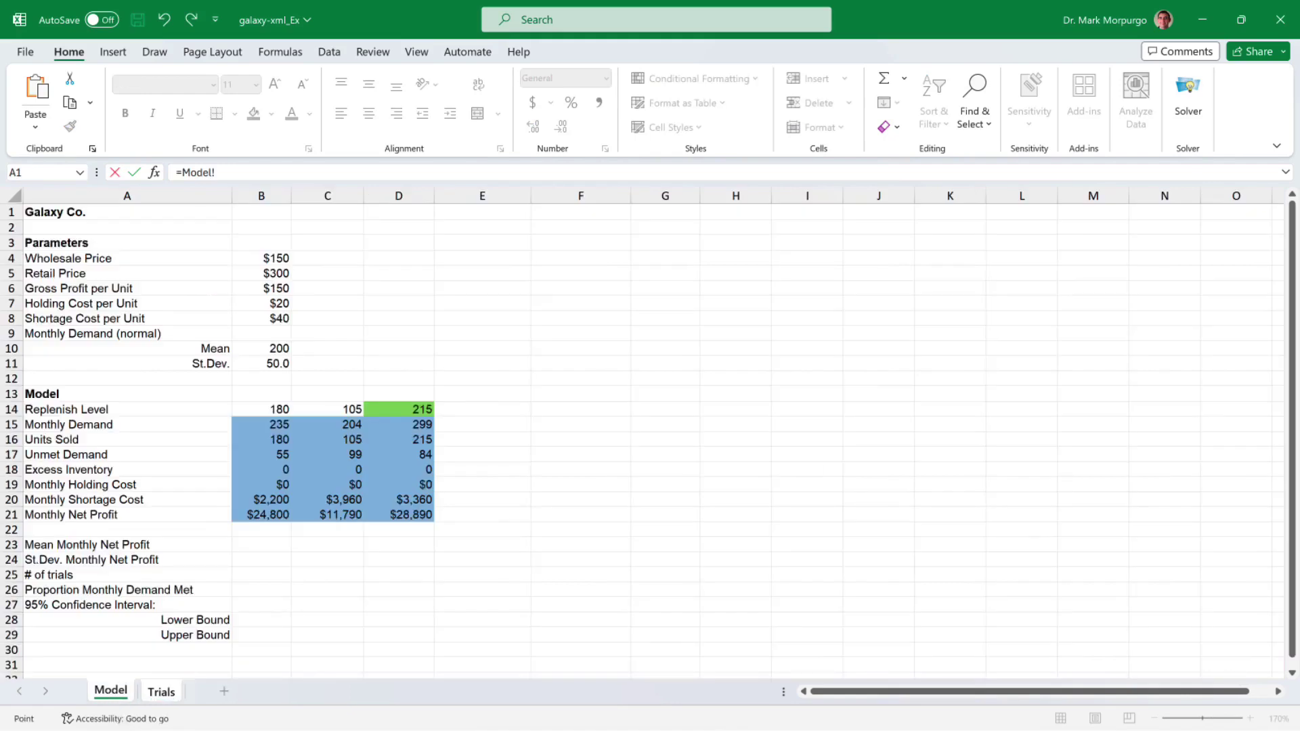
left_click(256, 517)
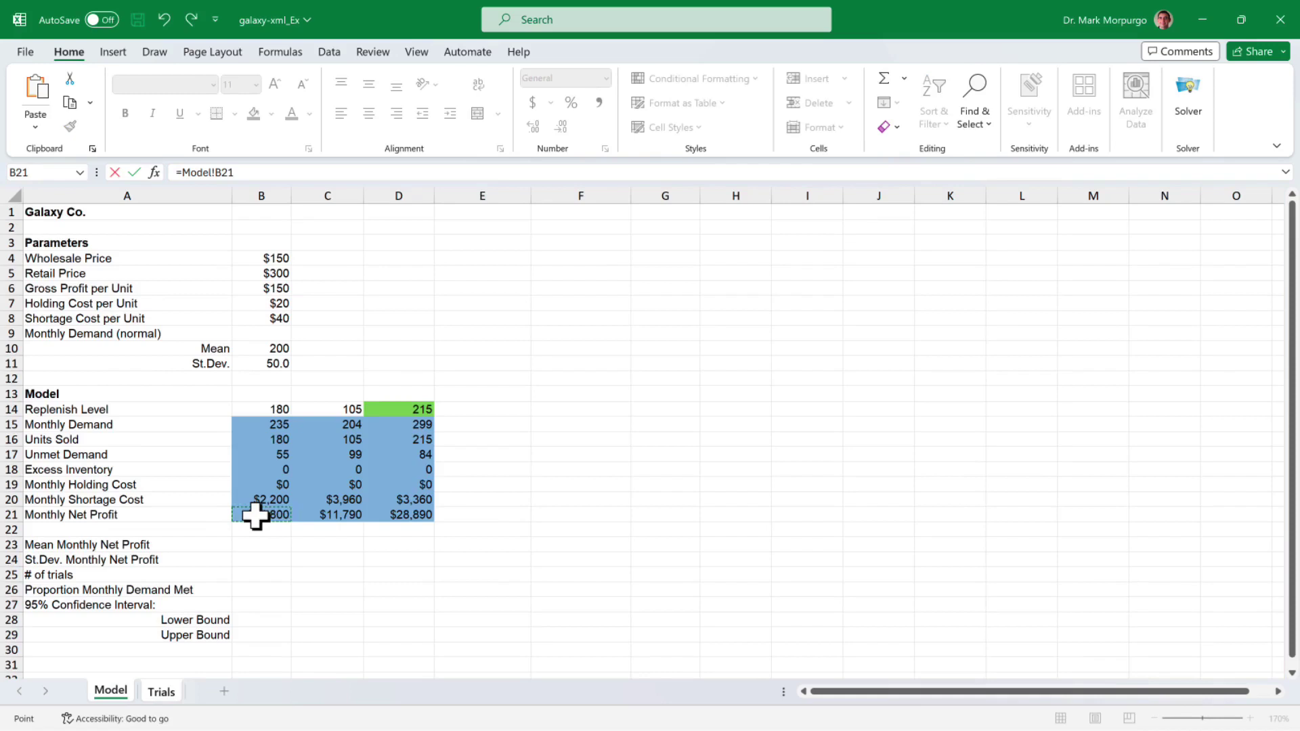
key("Return")
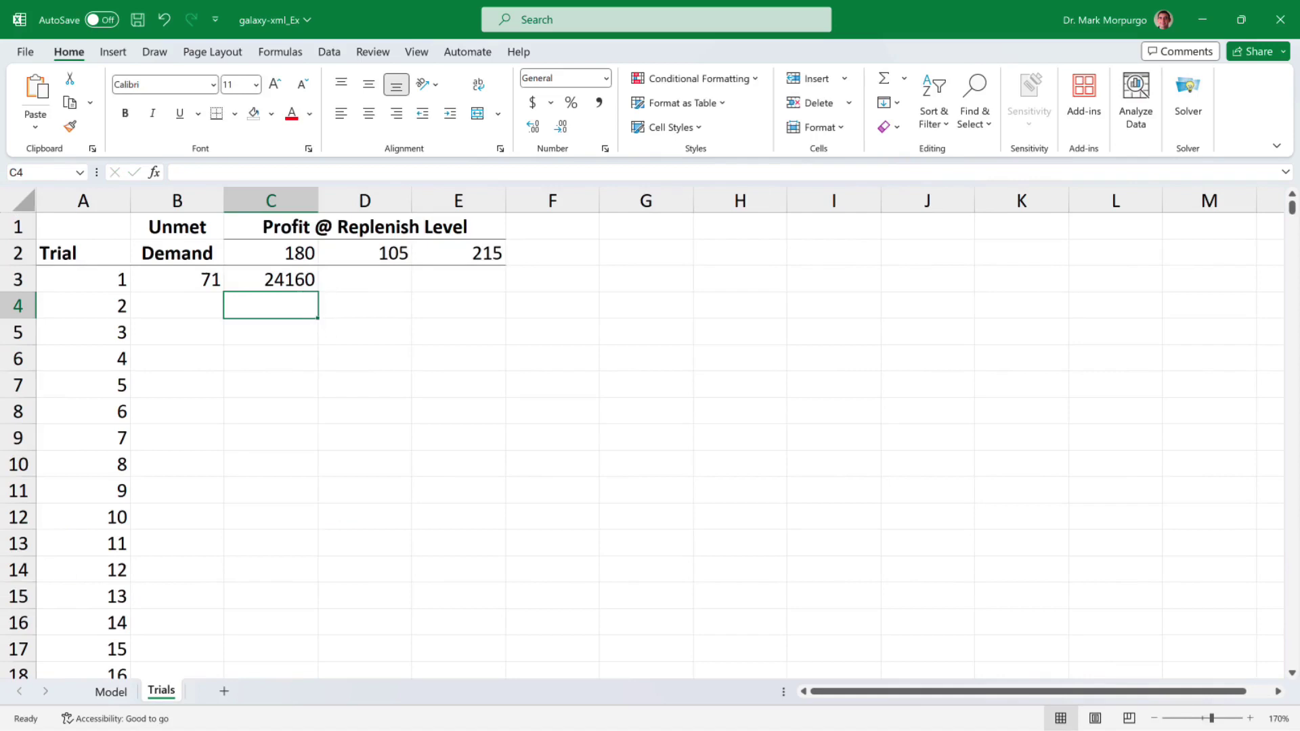
Copy the first trial's profit link from C3 across to E3 for the other two replenish levels
left_click(270, 279)
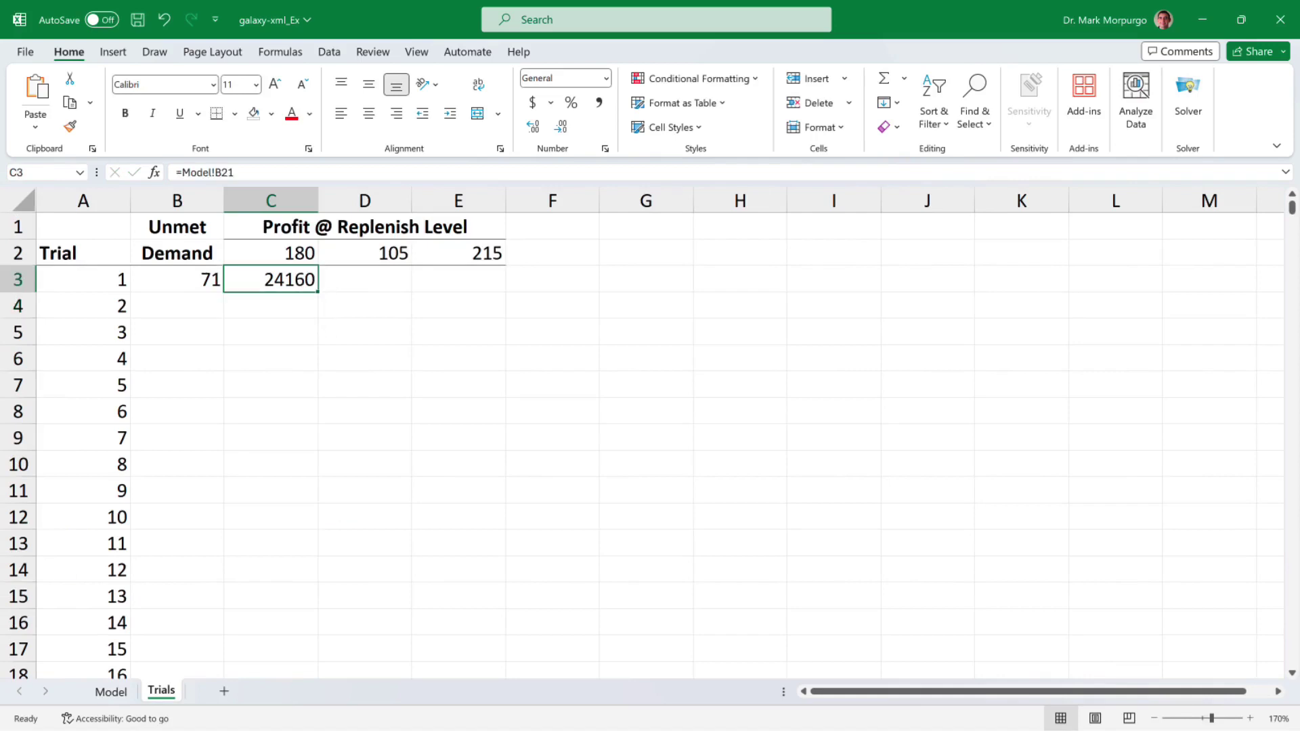
left_click_drag(318, 292, 468, 289)
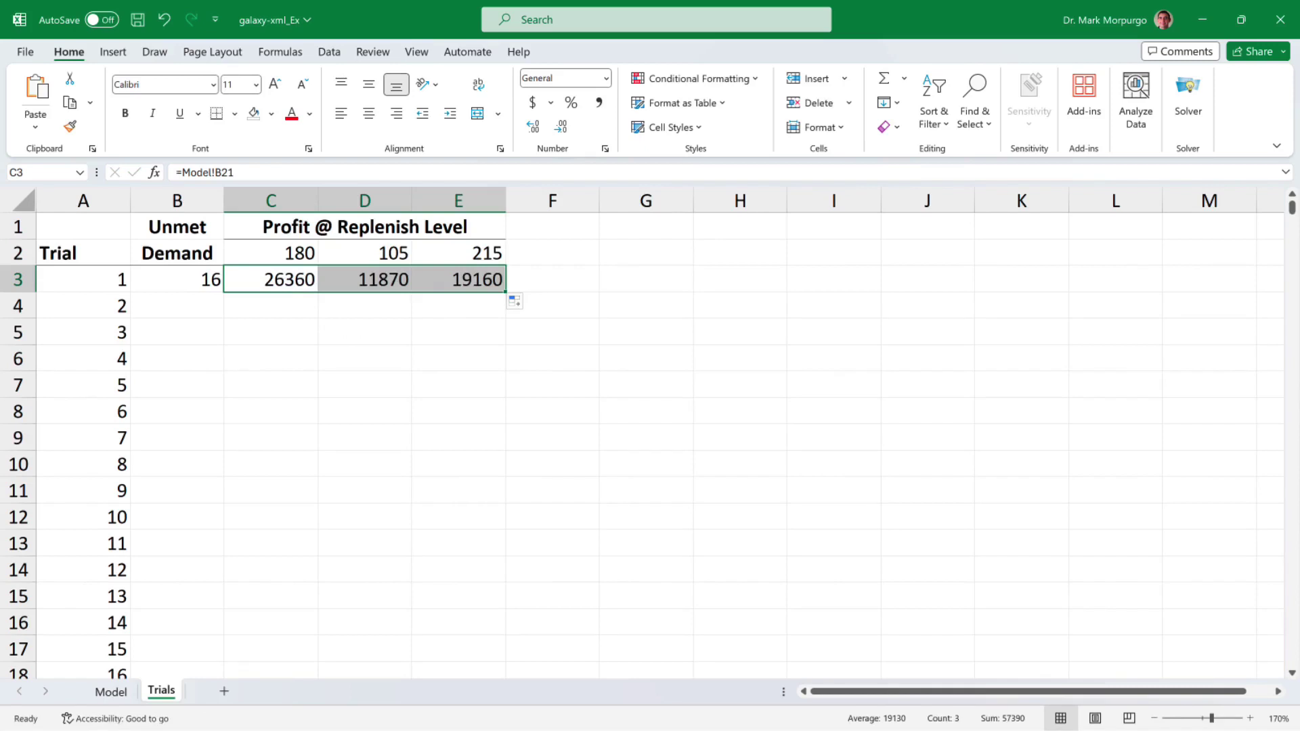
Create a what-if data table over A3:E1002 with the empty cell A1 as the column input cell
left_click(82, 279)
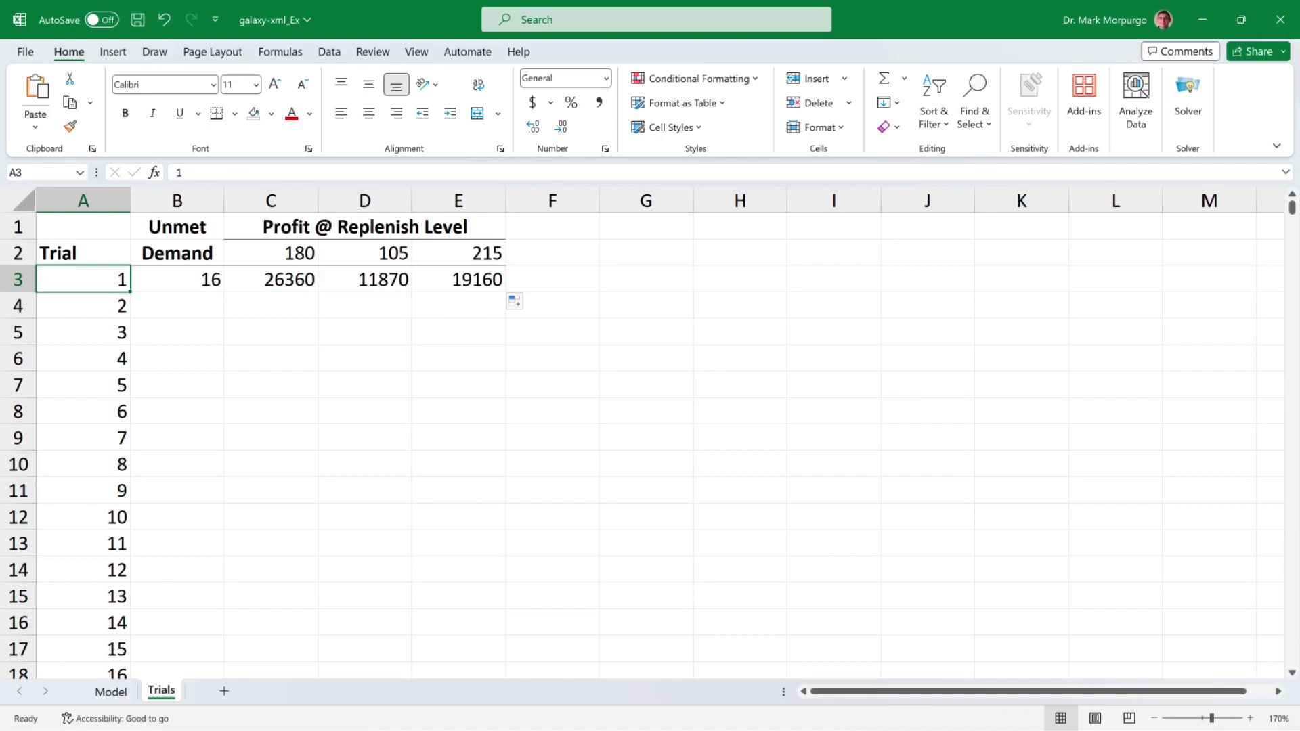
left_click_drag(1292, 234, 1292, 661)
scroll(1293, 662, "down", 7)
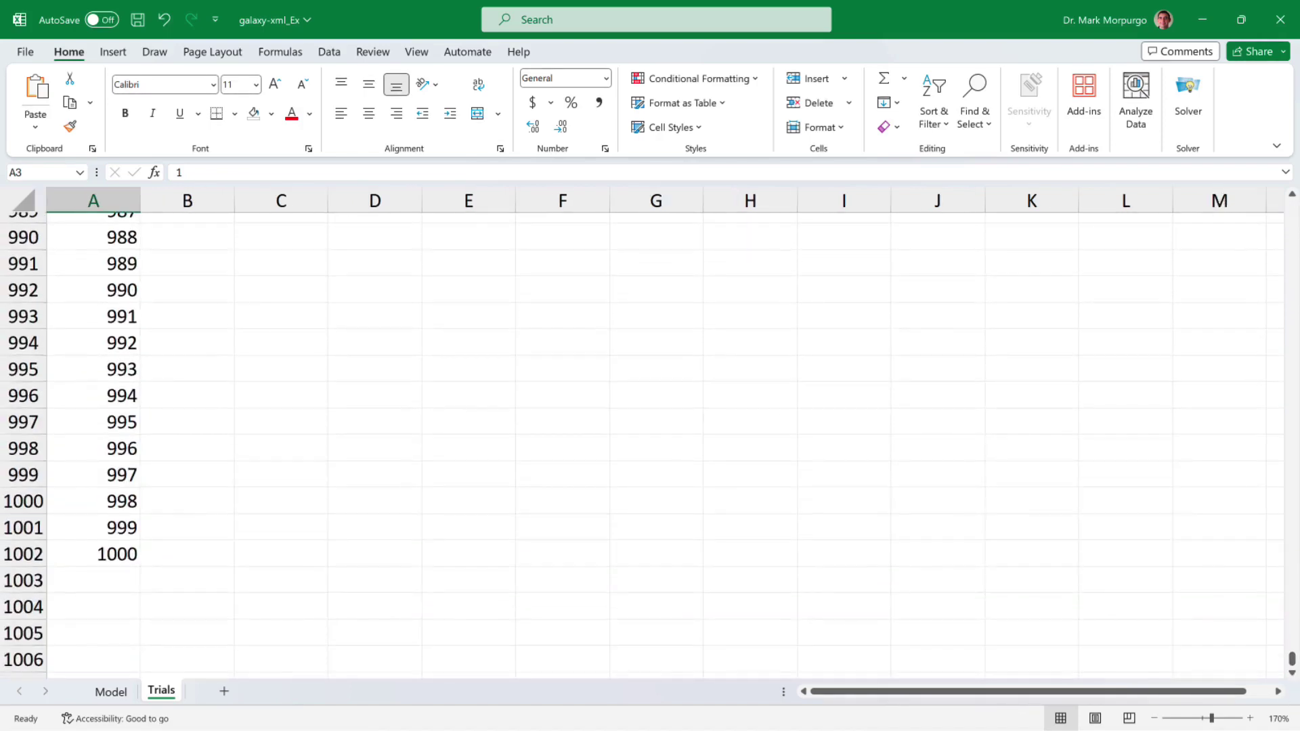
left_click(513, 563, "shift")
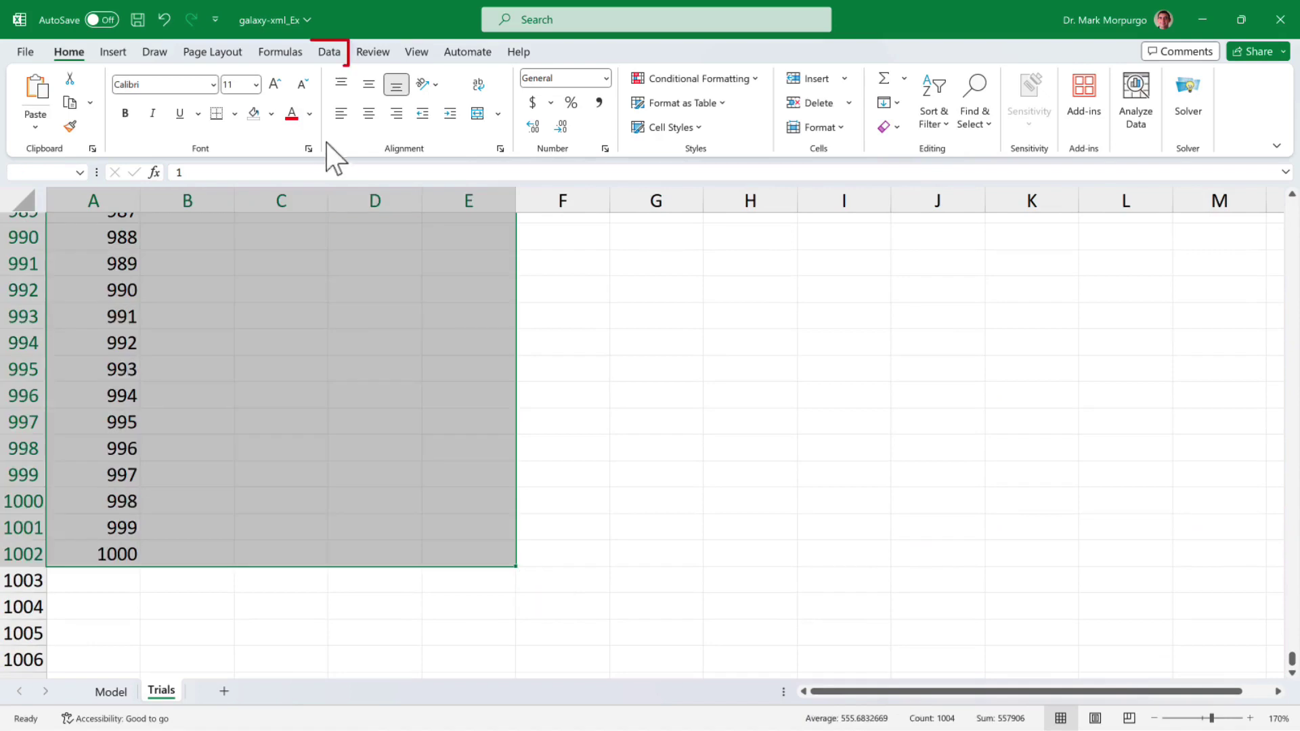
left_click(330, 53)
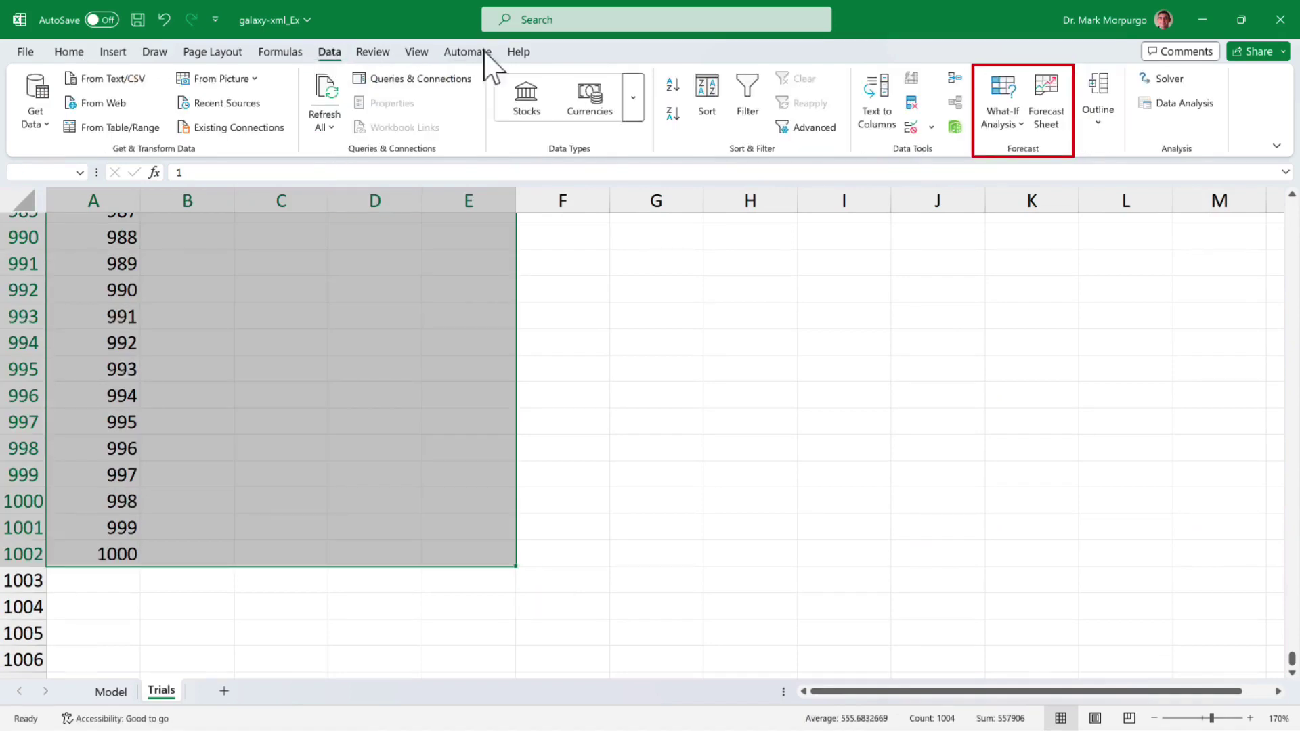
left_click(1007, 107)
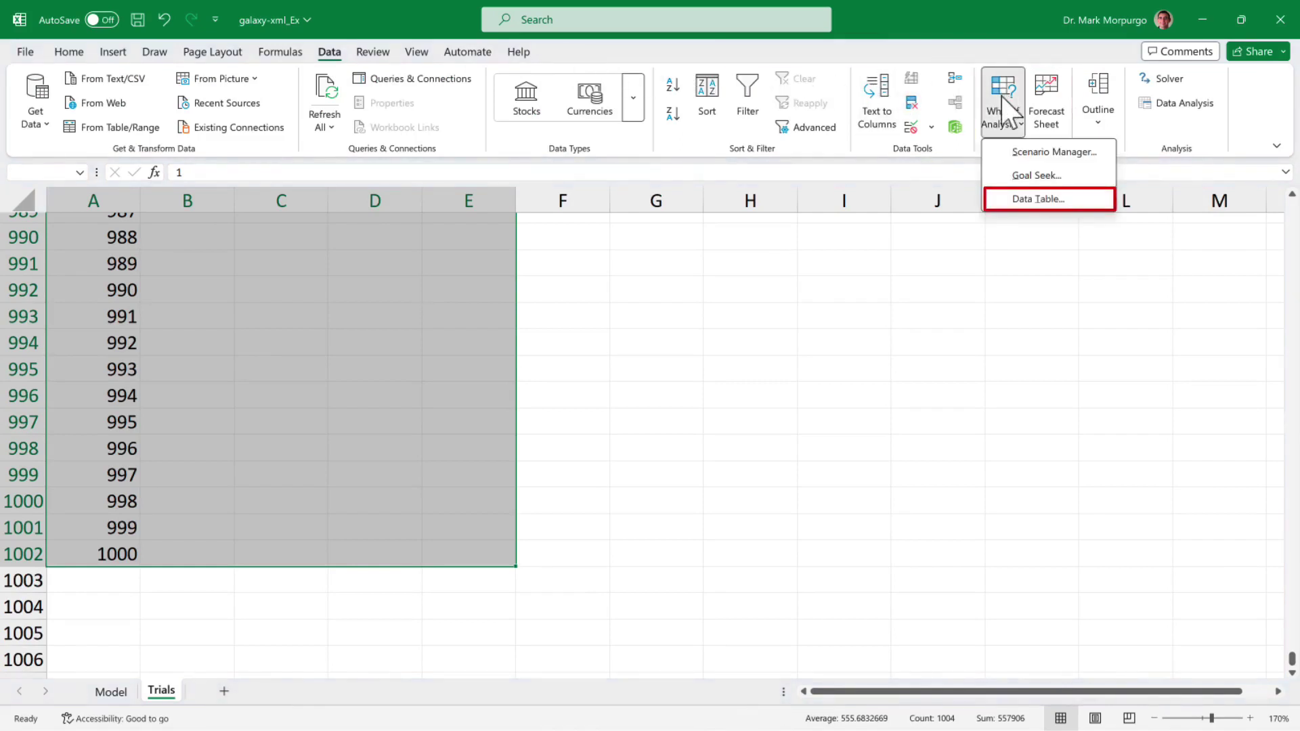
left_click(1023, 199)
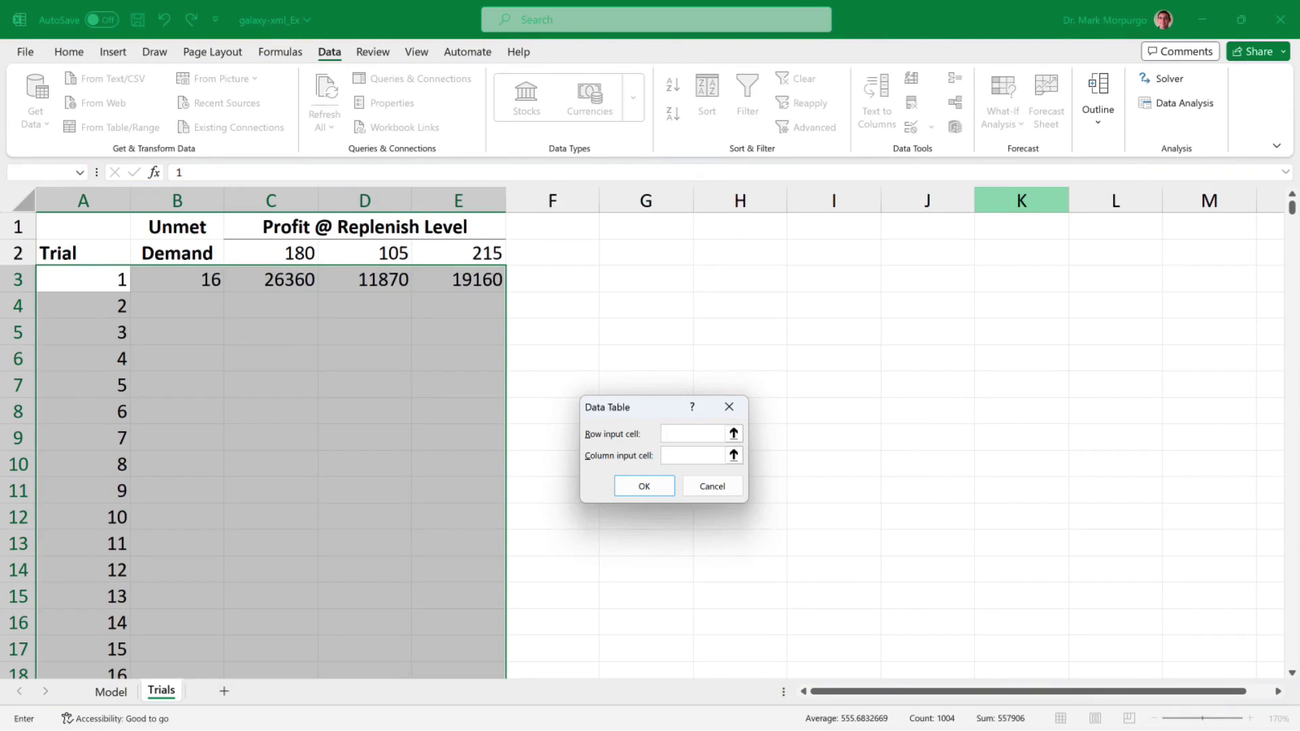
left_click(674, 455)
left_click(97, 227)
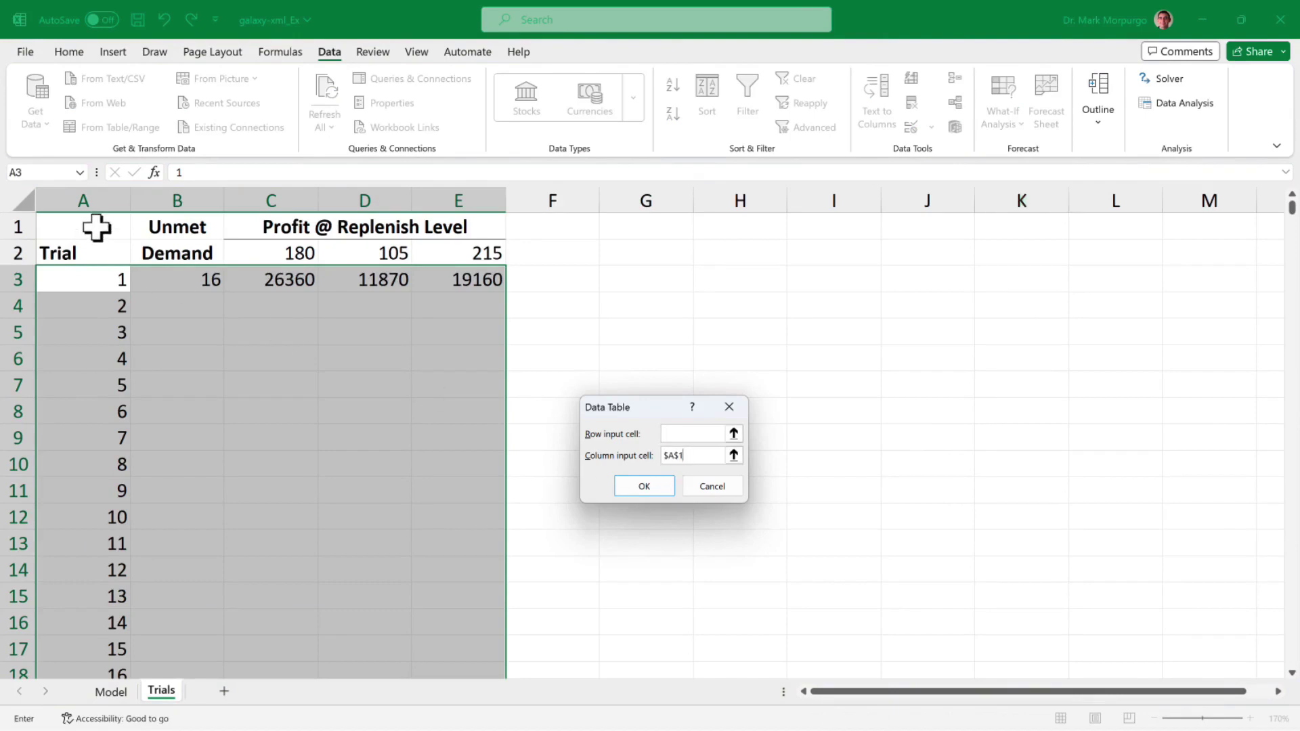
left_click(644, 486)
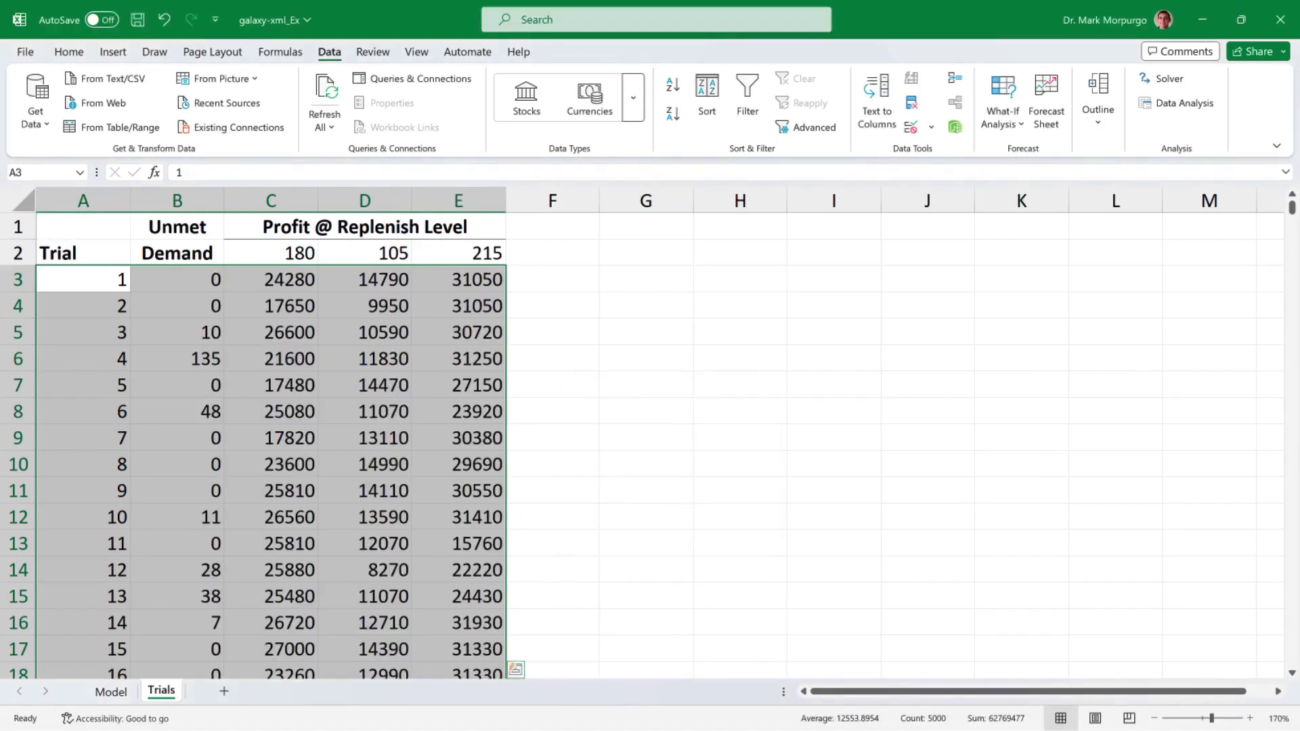
Calculate the mean monthly net profit in B23 of the Model sheet with =AVERAGE(Trials!C3:C1002)
left_click(117, 692)
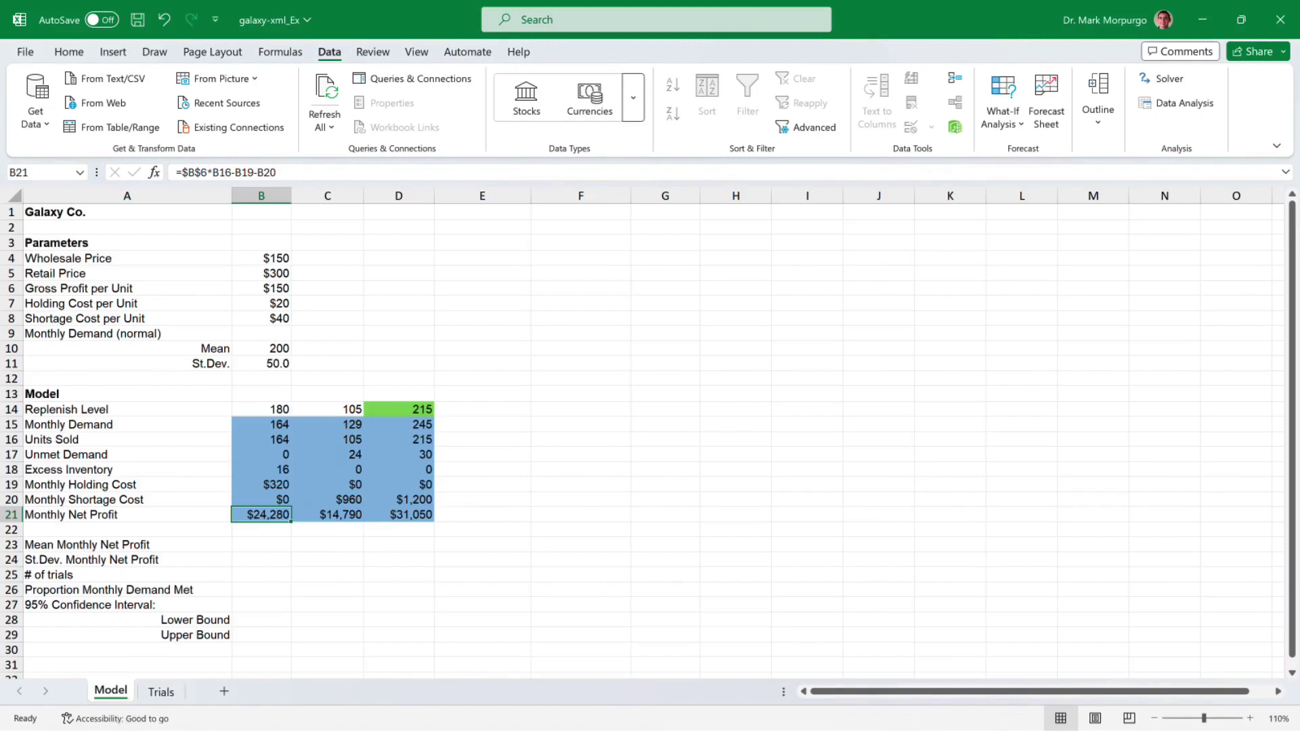
left_click(261, 545)
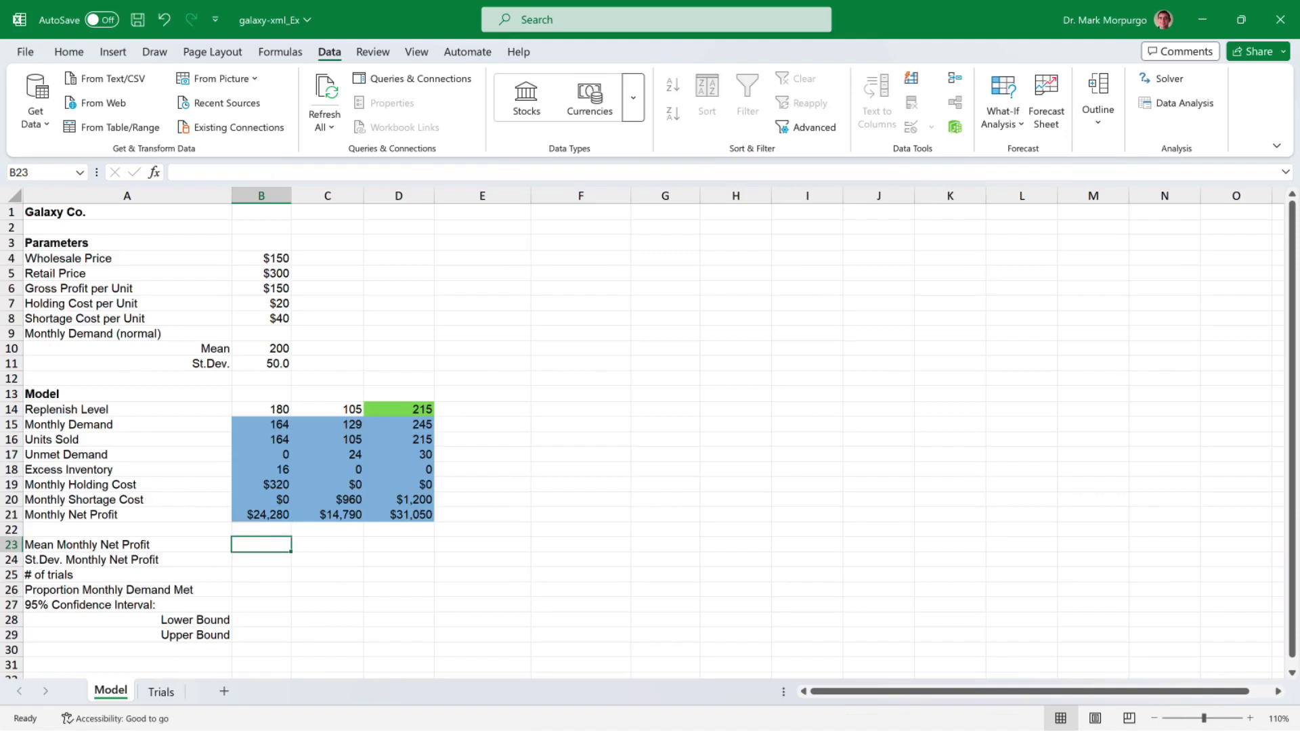
type("=average")
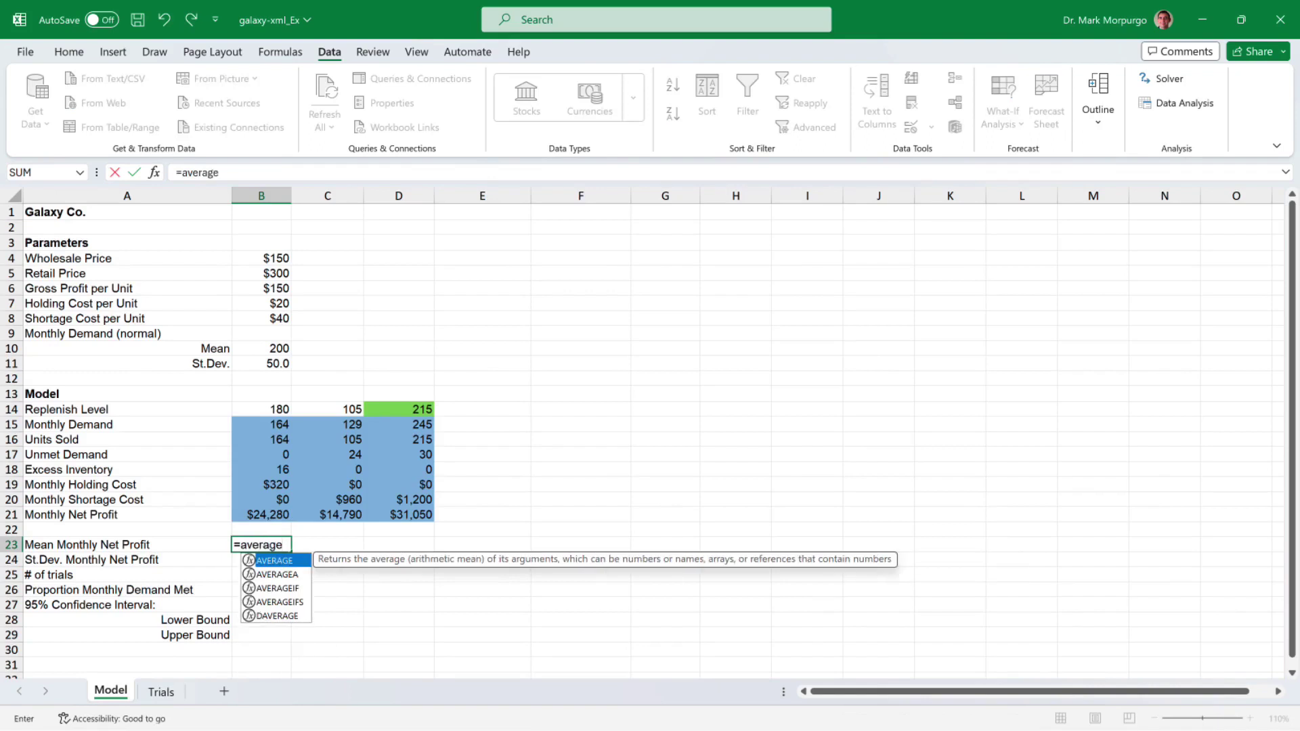
key("Tab")
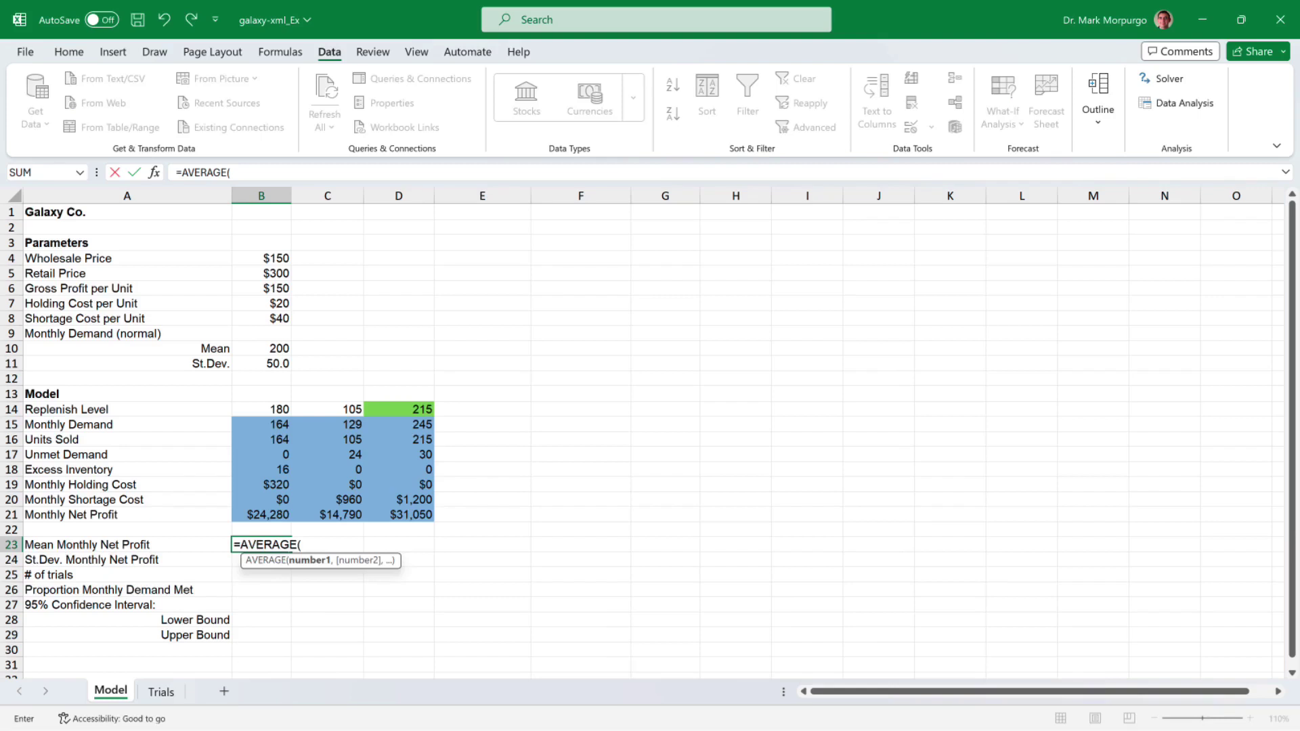
left_click(162, 691)
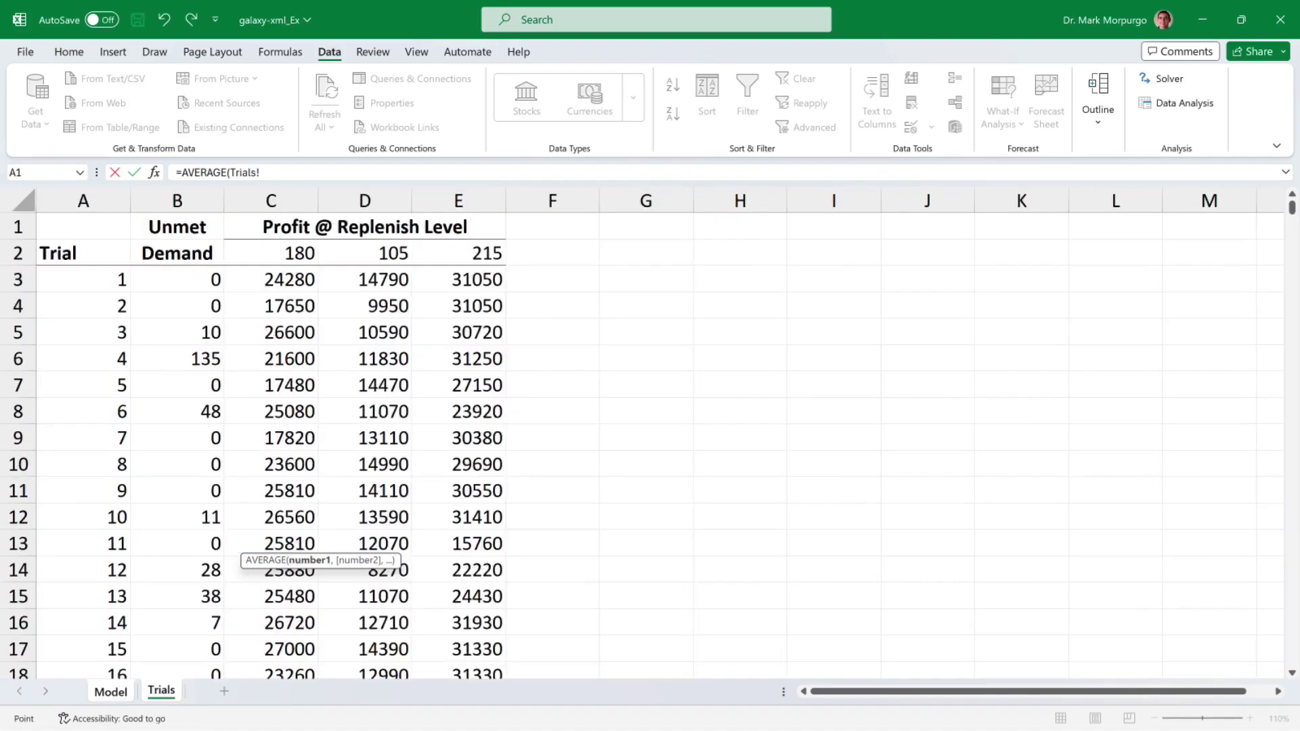
left_click(271, 279)
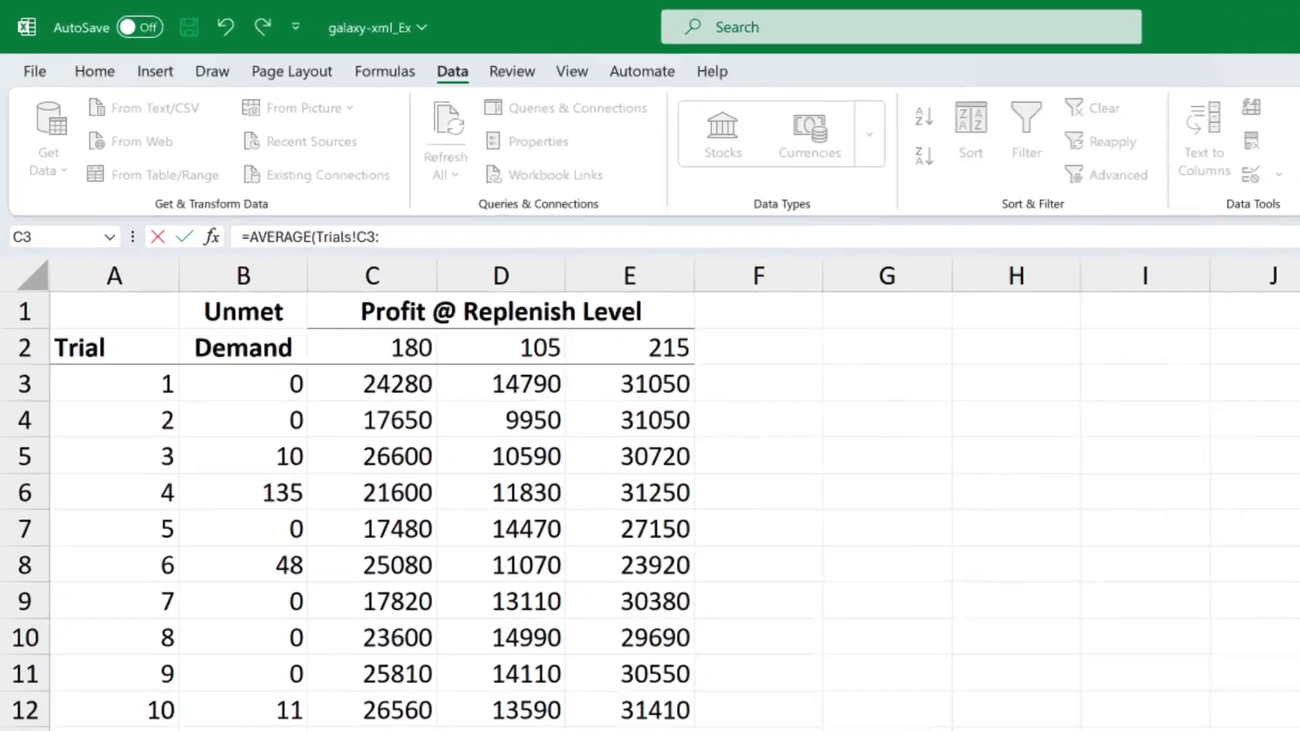
type(":C")
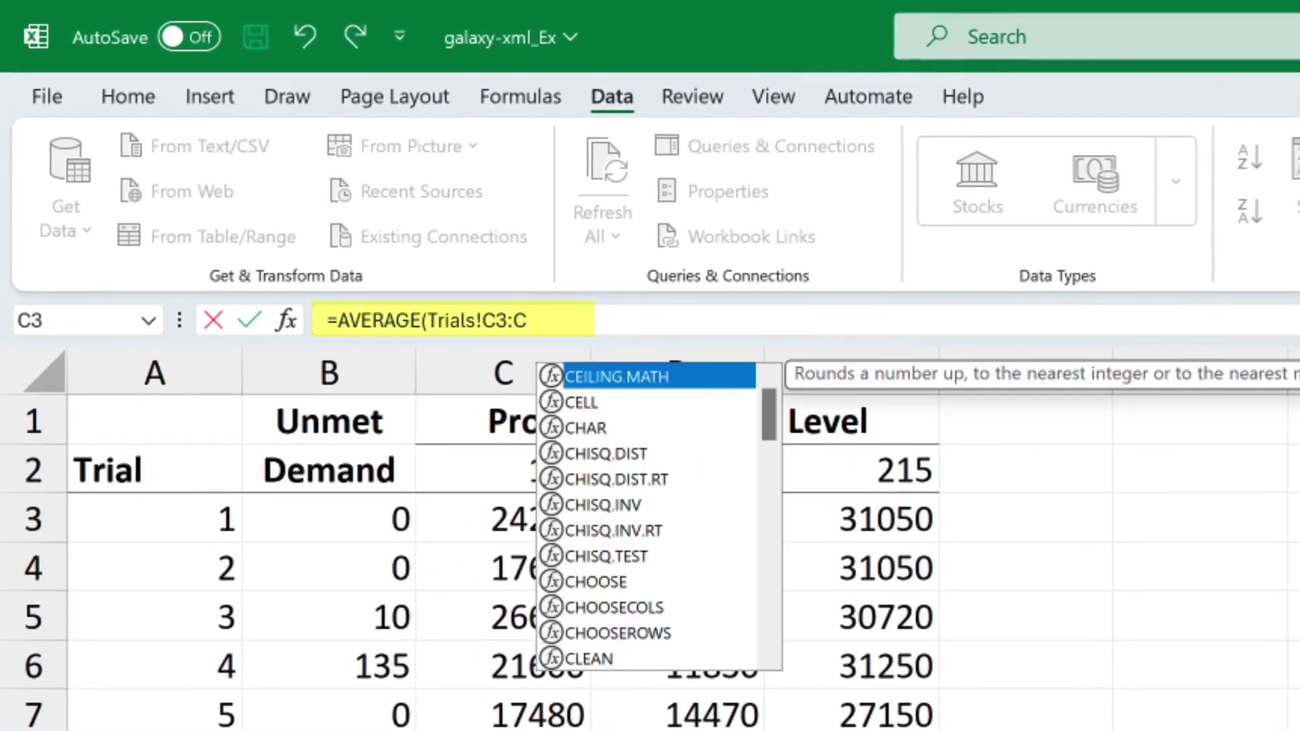
type("1002")
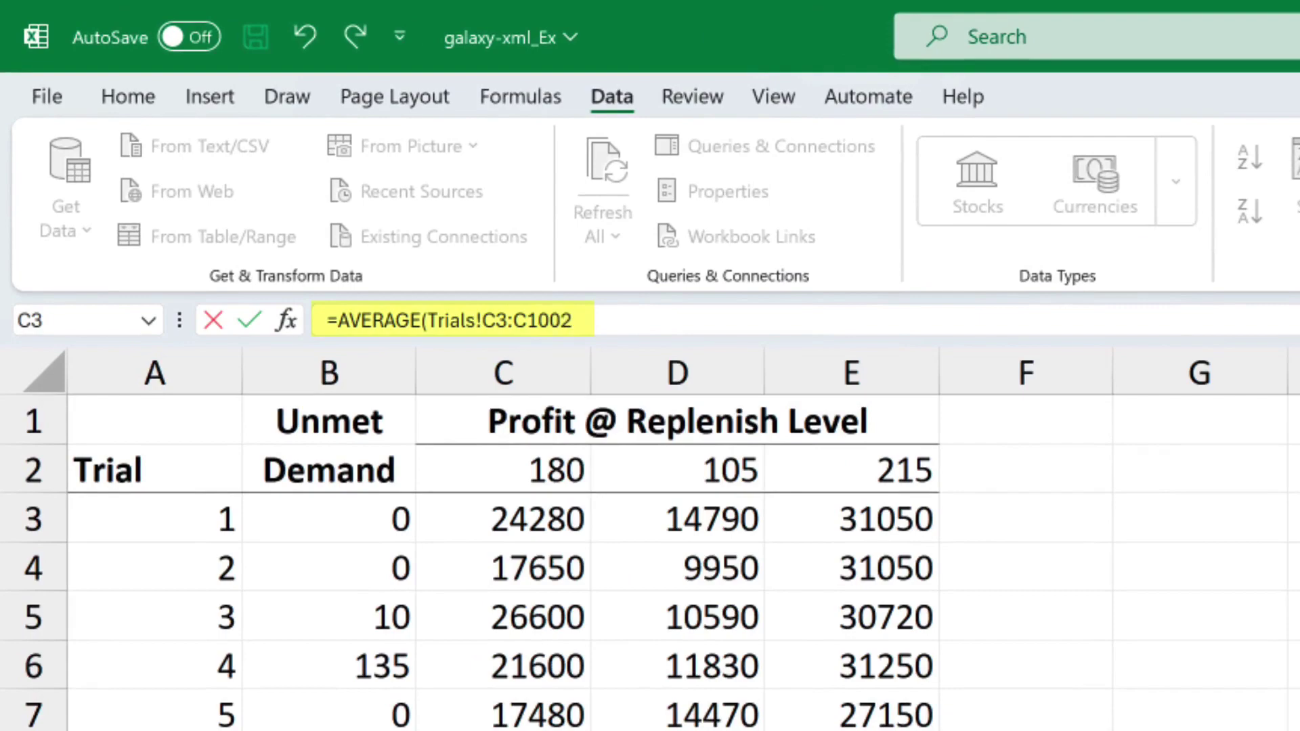
type(")")
key("Return")
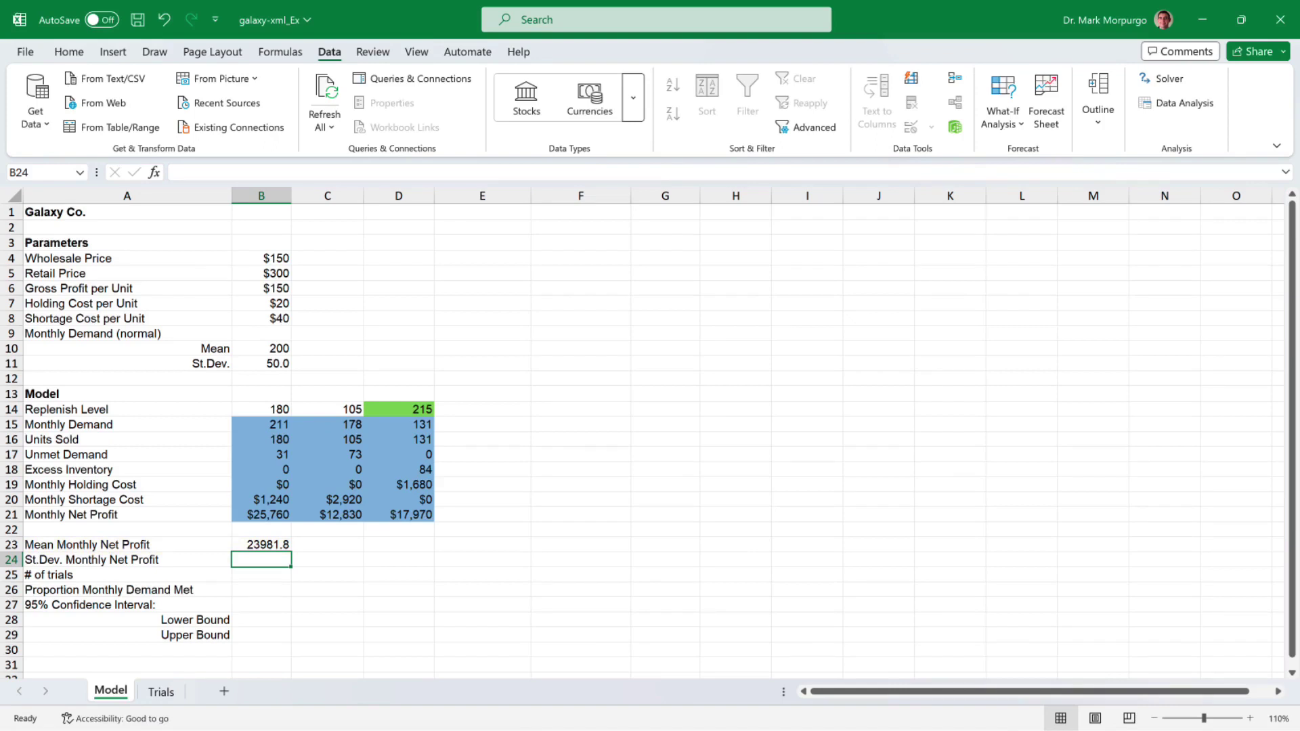
Calculate the standard deviation of monthly net profit in B24 with =STDEV.S(Trials!C3:C1002)
type("=stde")
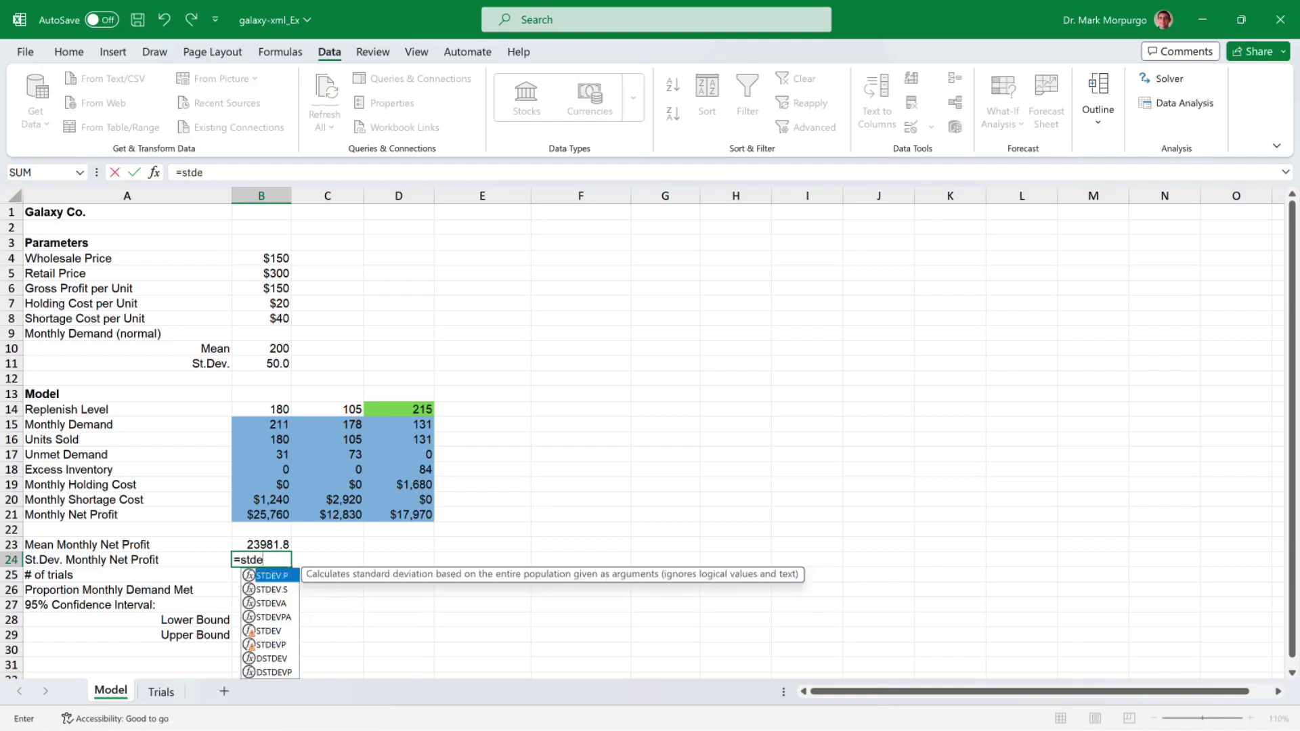
key("Down")
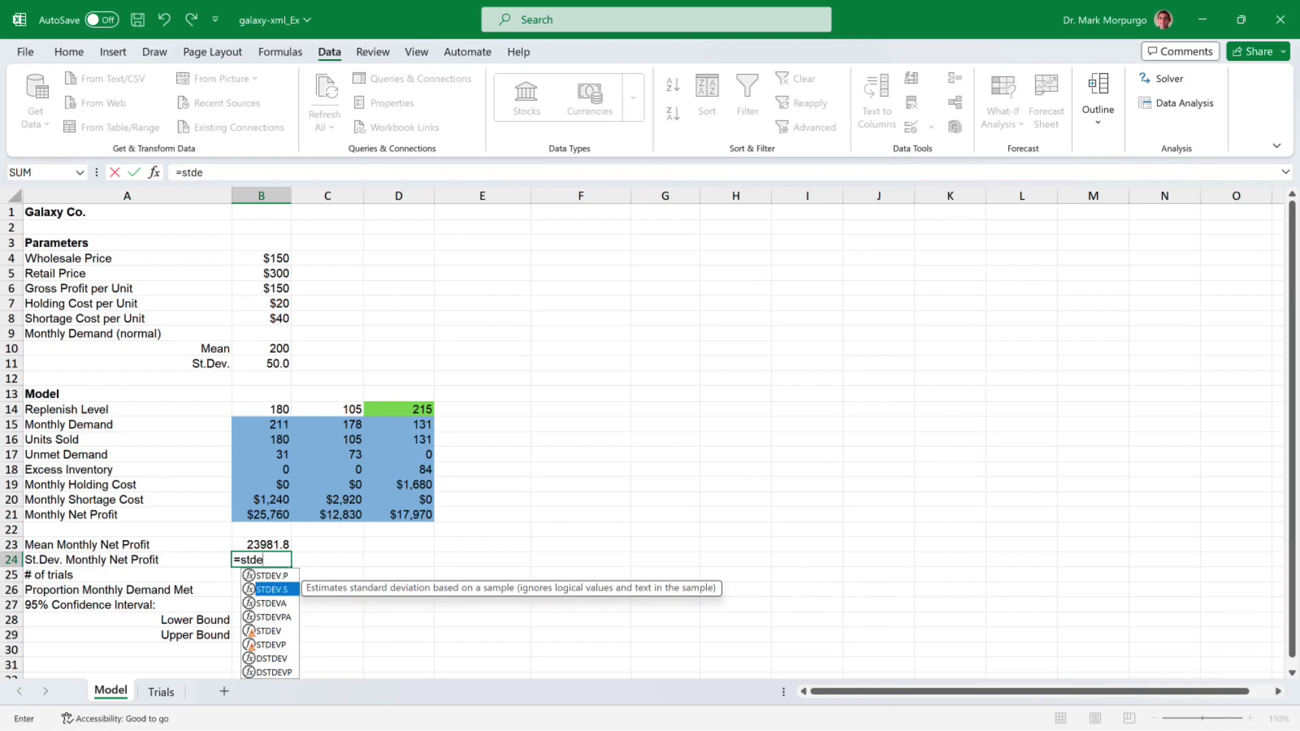
key("Tab")
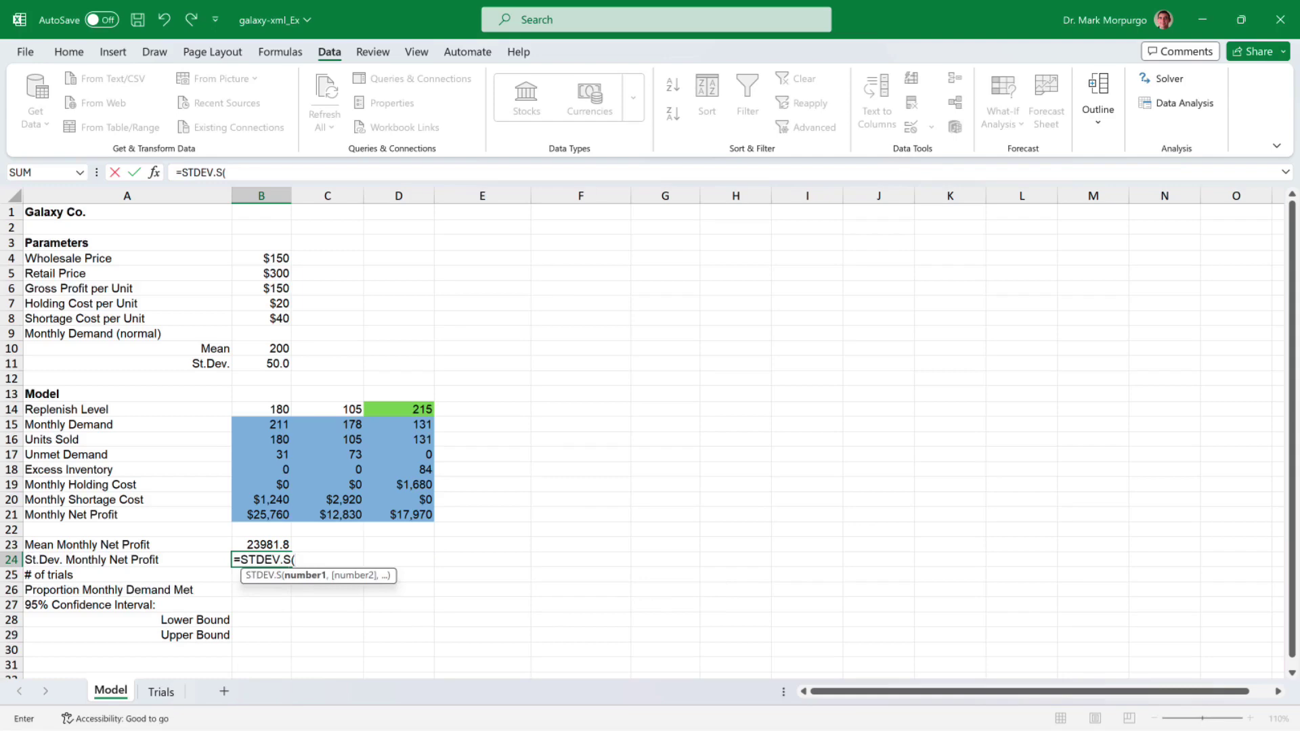
left_click(162, 692)
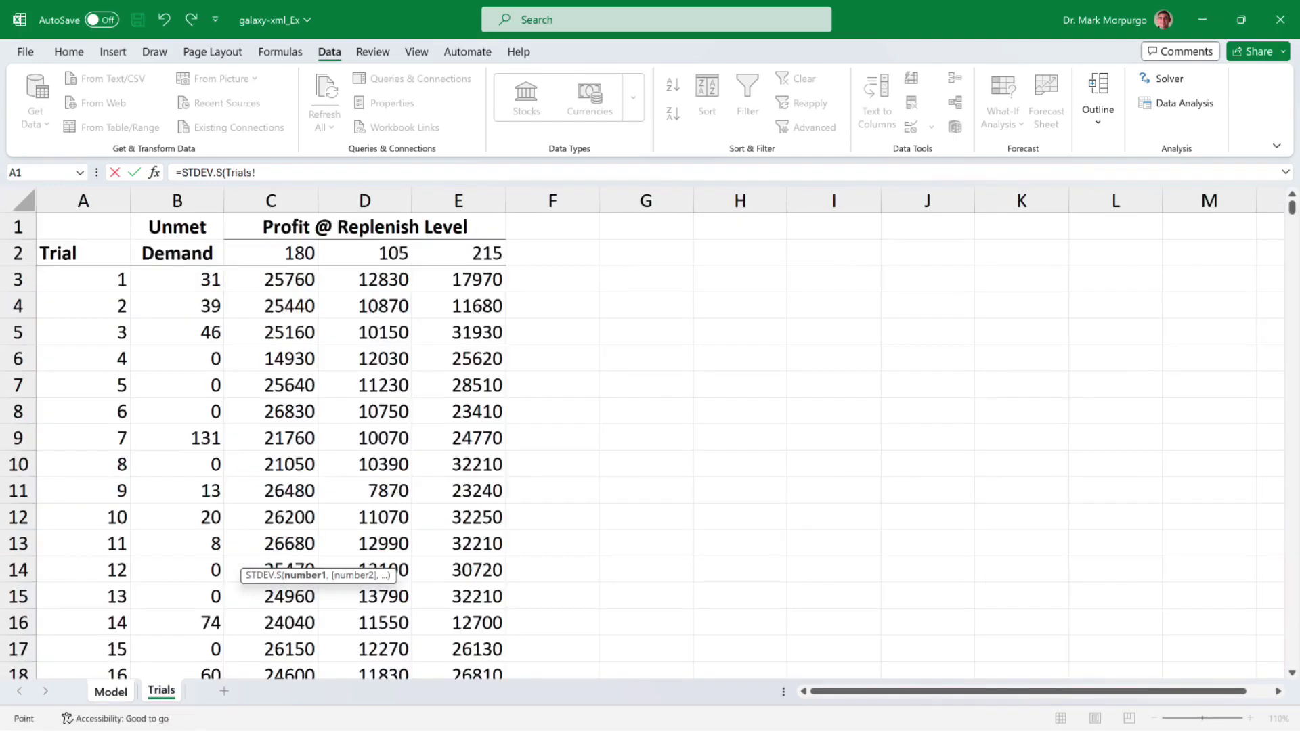
left_click(270, 279)
left_click(270, 172)
type(":")
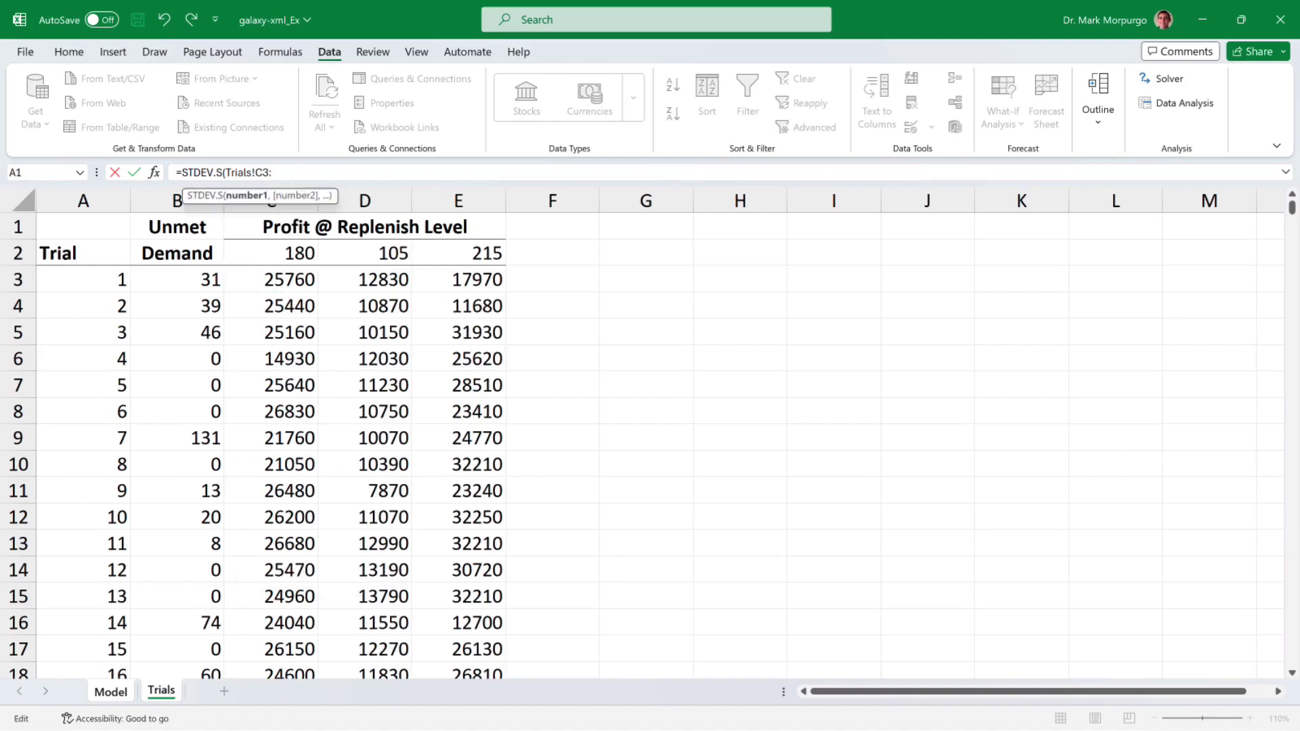
type("C1002)")
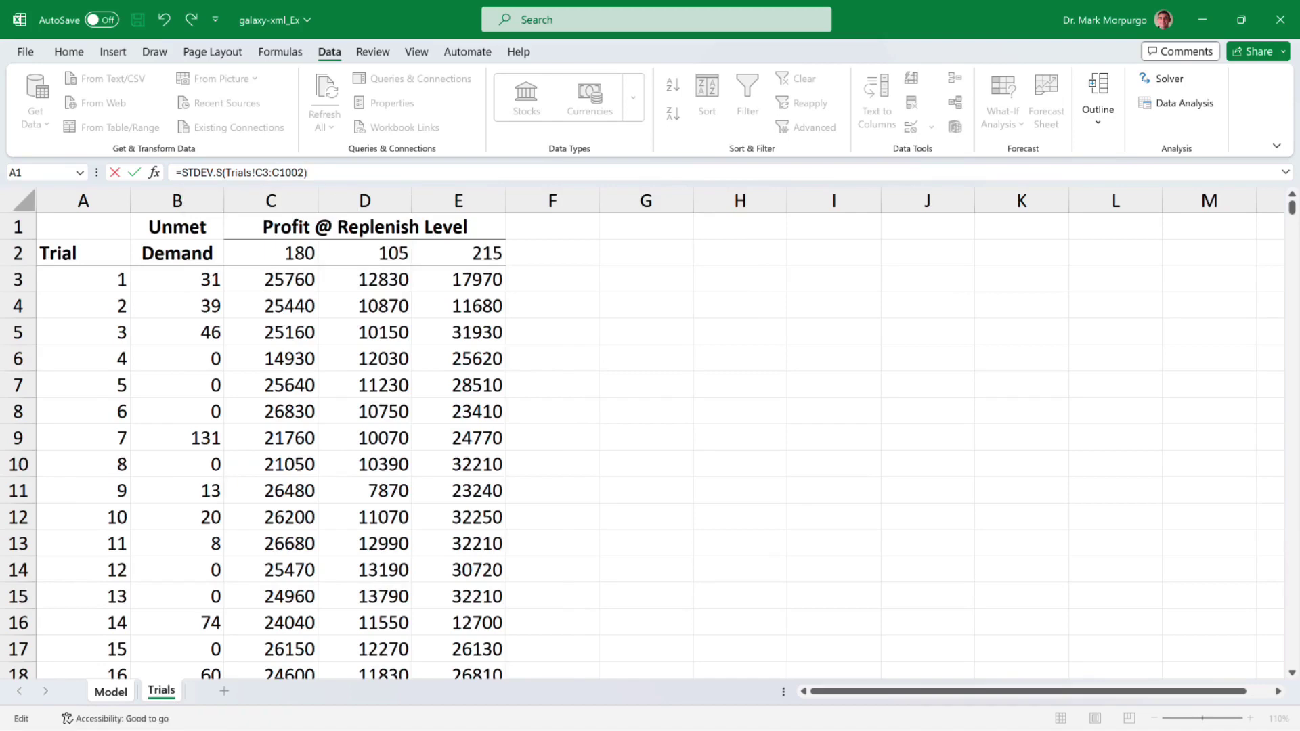
key("Return")
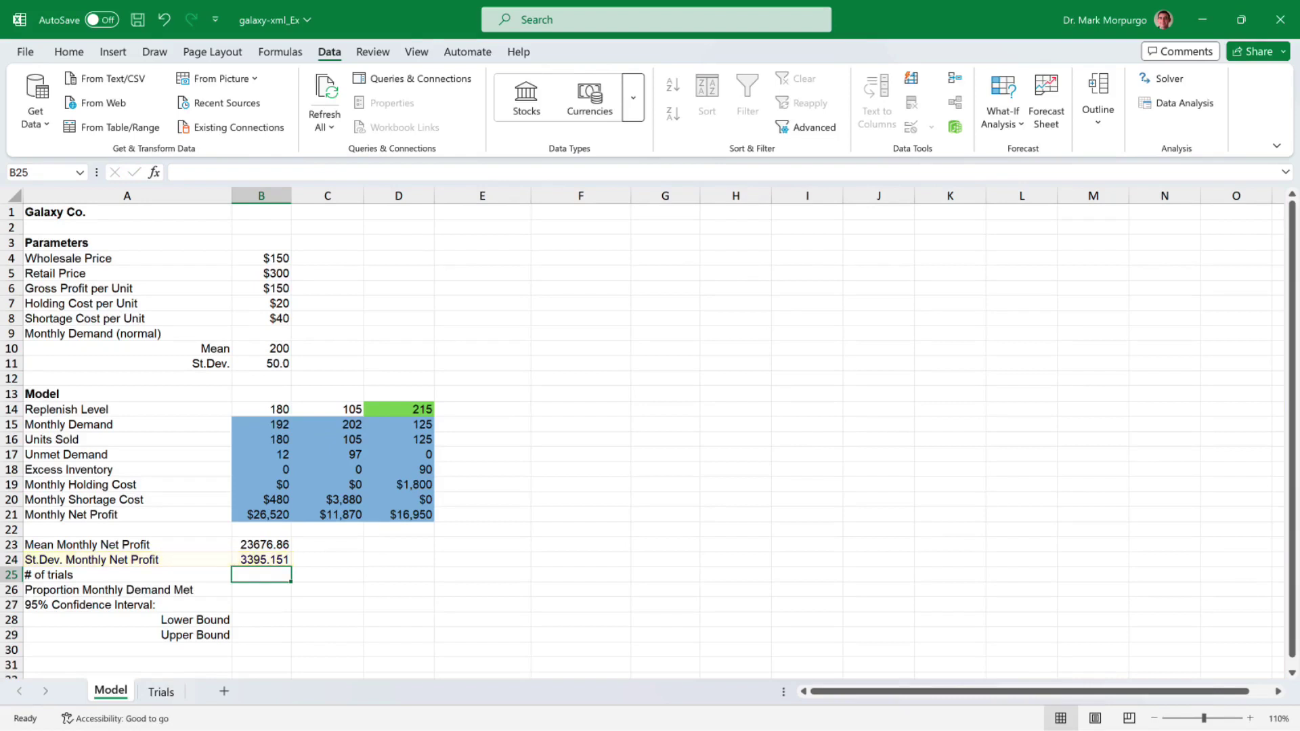
Format the mean and standard deviation in B23:B24 as Currency with no decimal places
left_click_drag(261, 560, 261, 545)
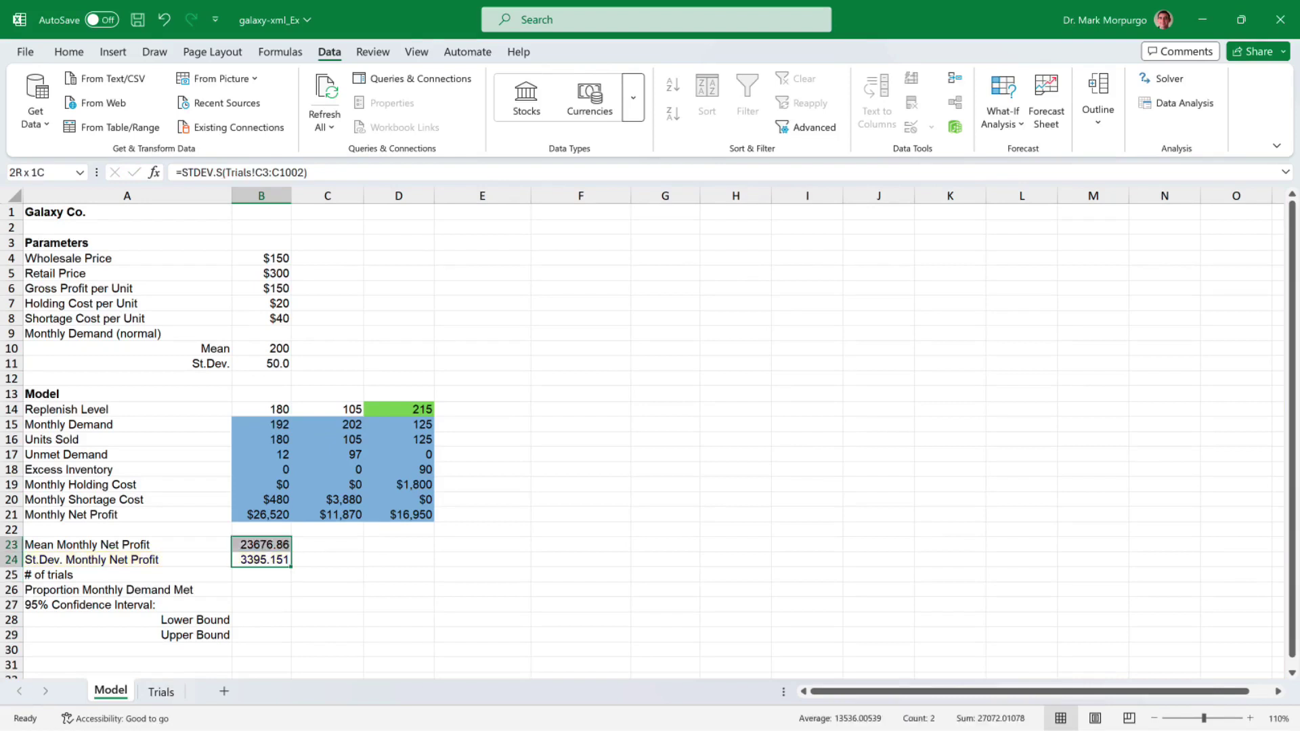
left_click(69, 51)
left_click(606, 78)
left_click(586, 187)
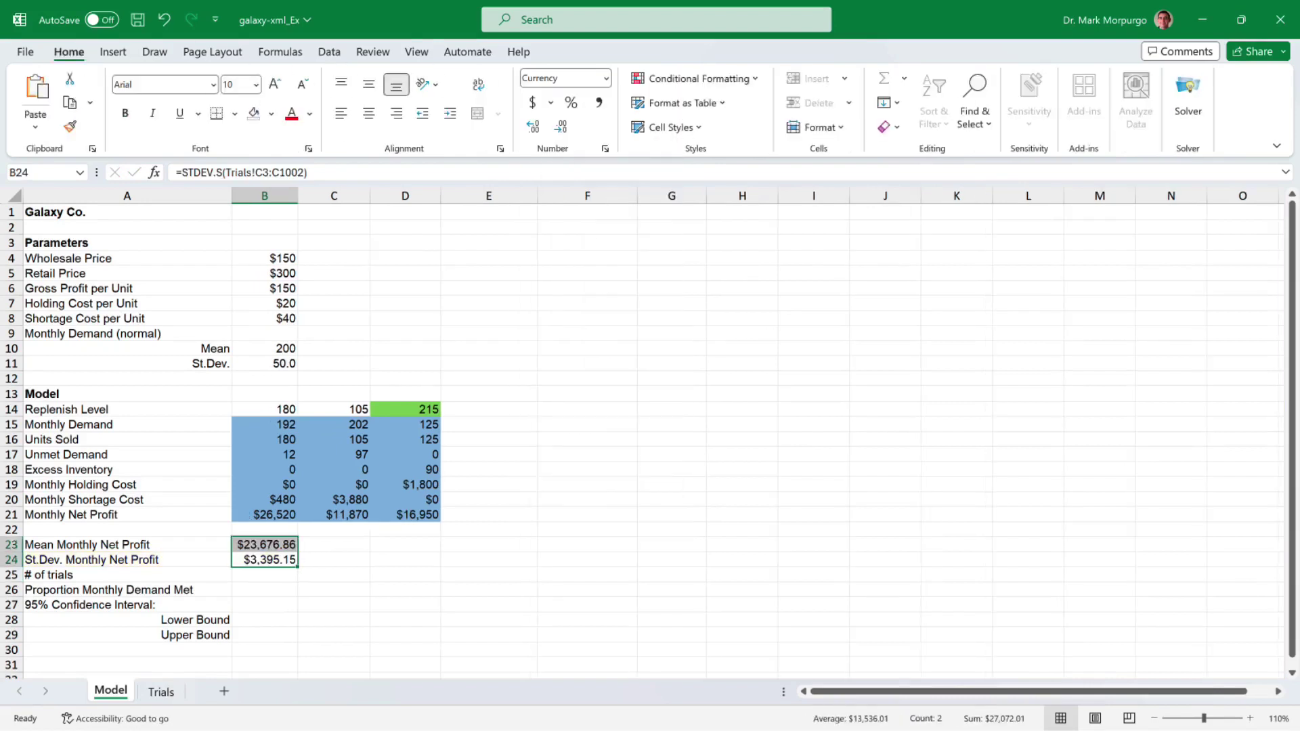
left_click(569, 130)
left_click(569, 130)
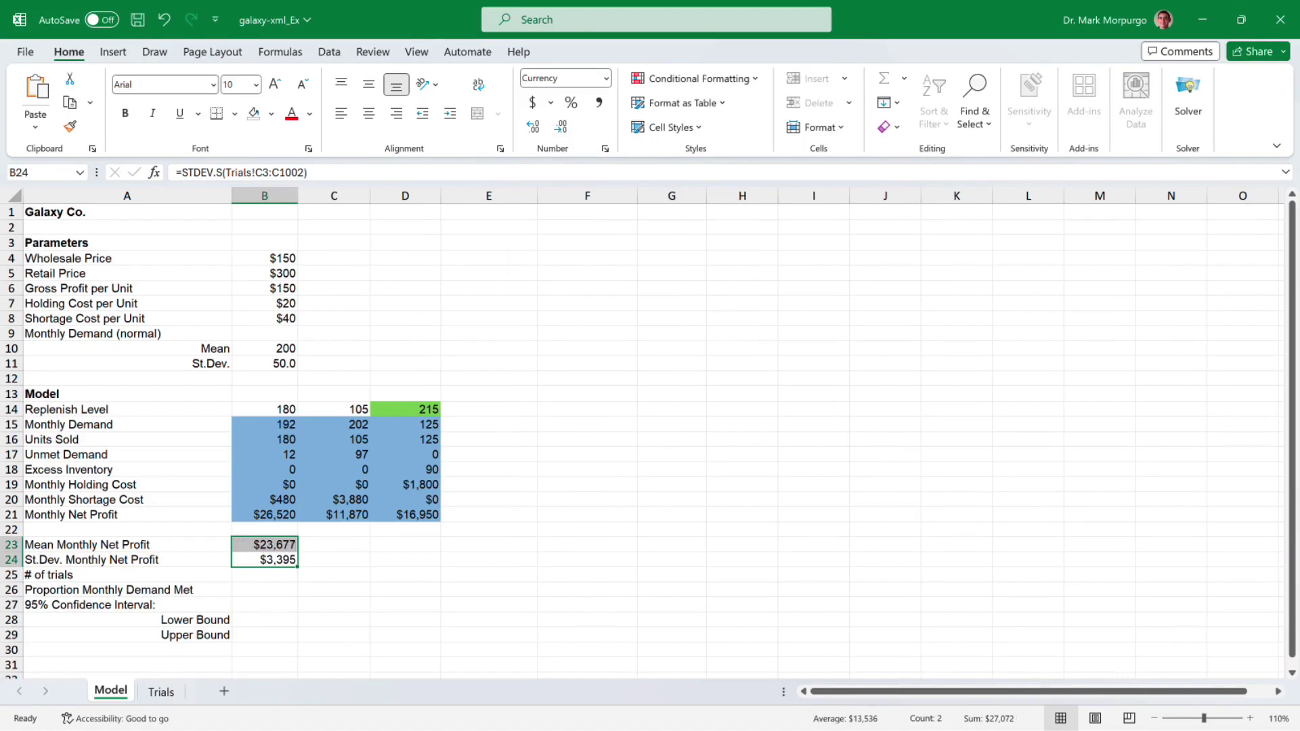
Count the number of trials in B25 of the Model sheet with =COUNT(Trials!C3:C1002)
left_click(264, 574)
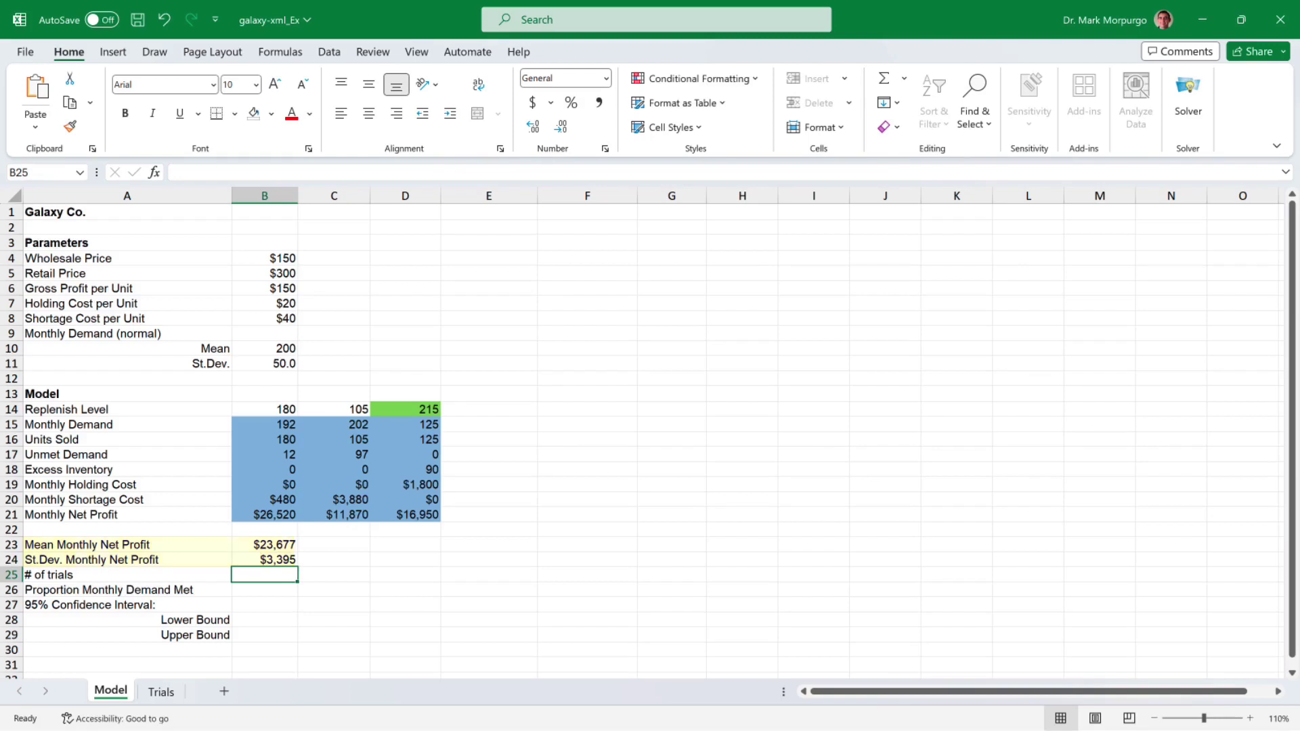
type("=count")
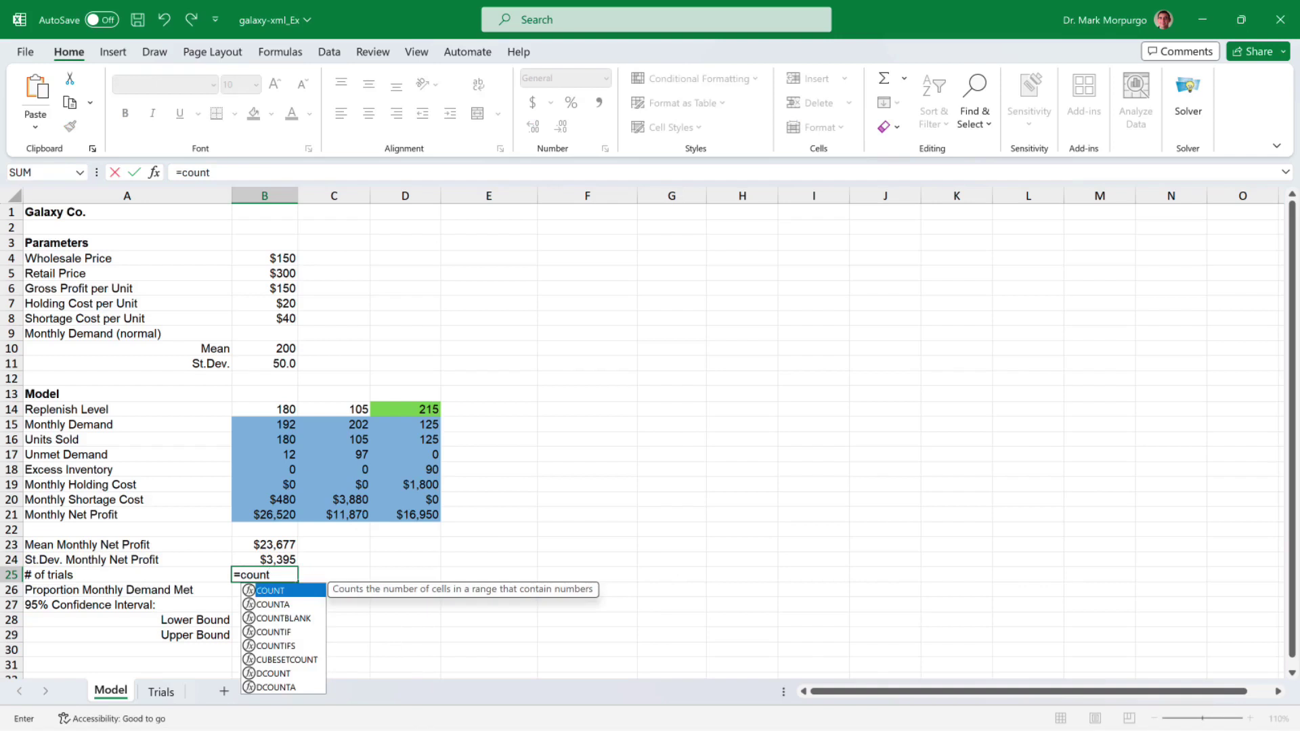
key("Tab")
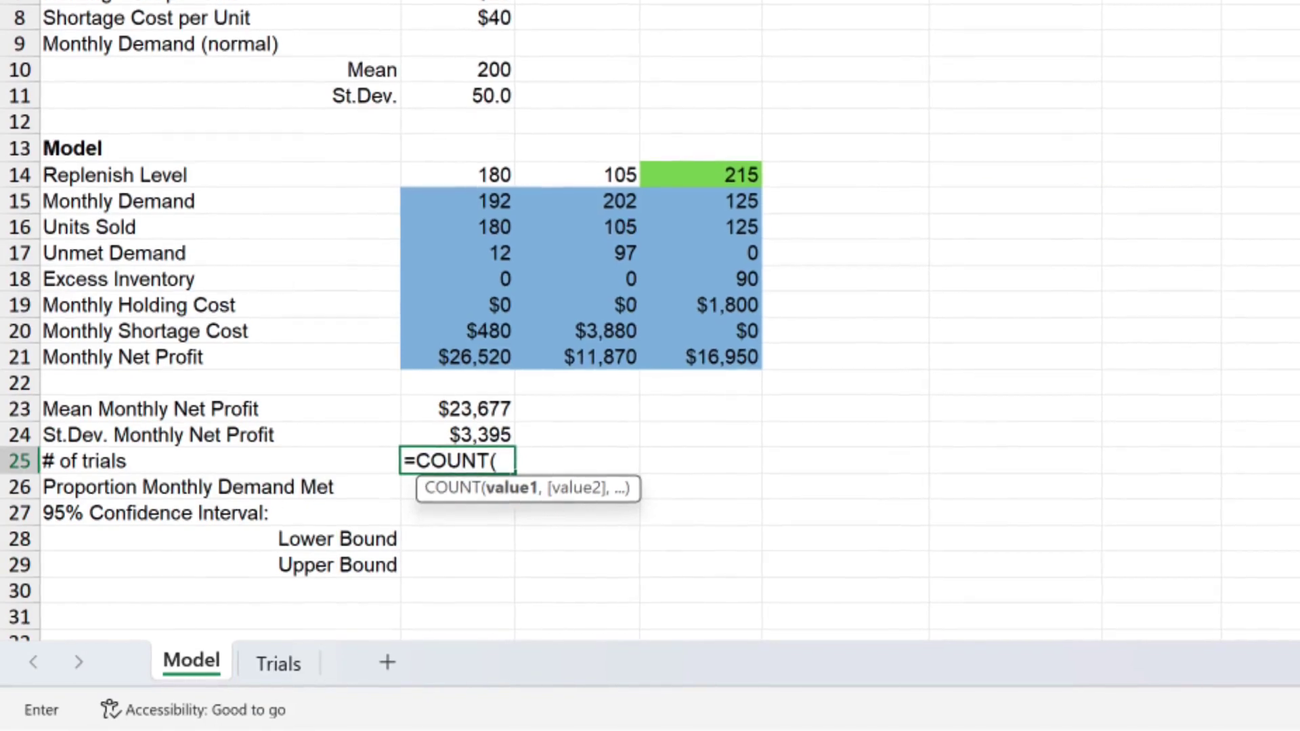
type("Trials")
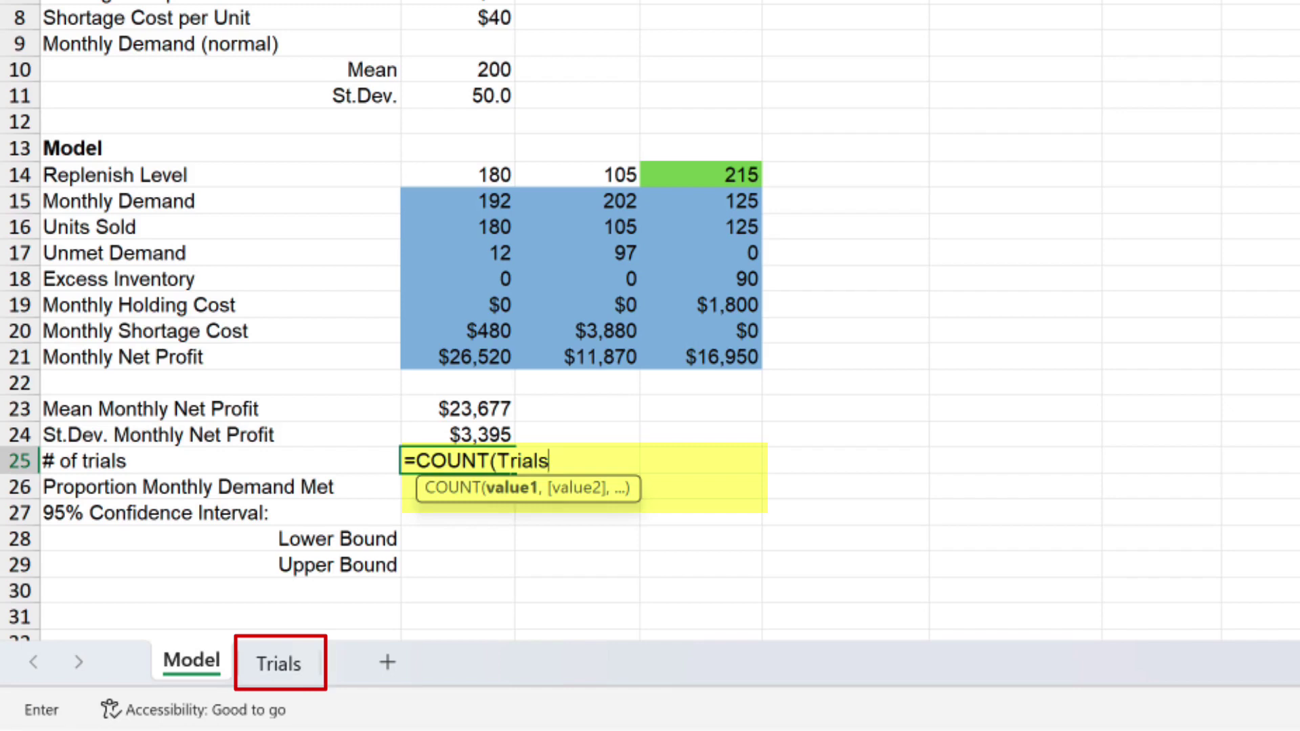
type("!")
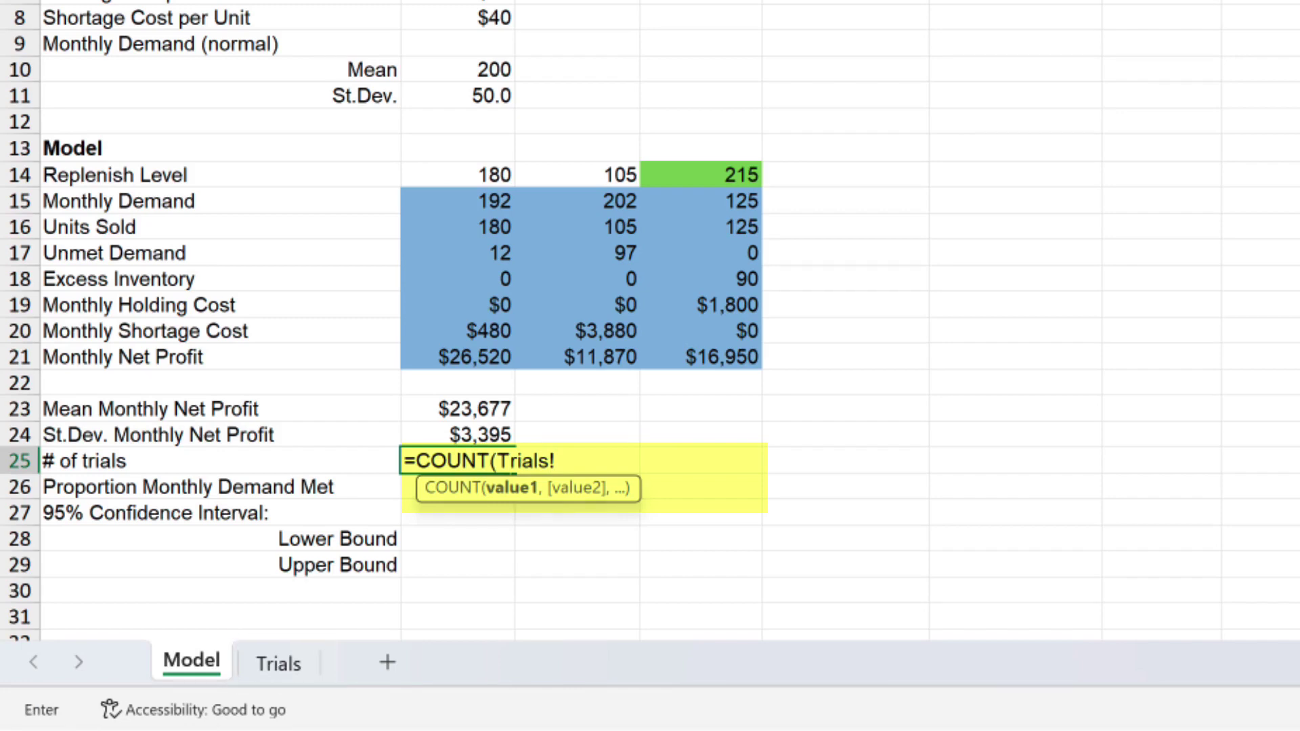
type("C3:C")
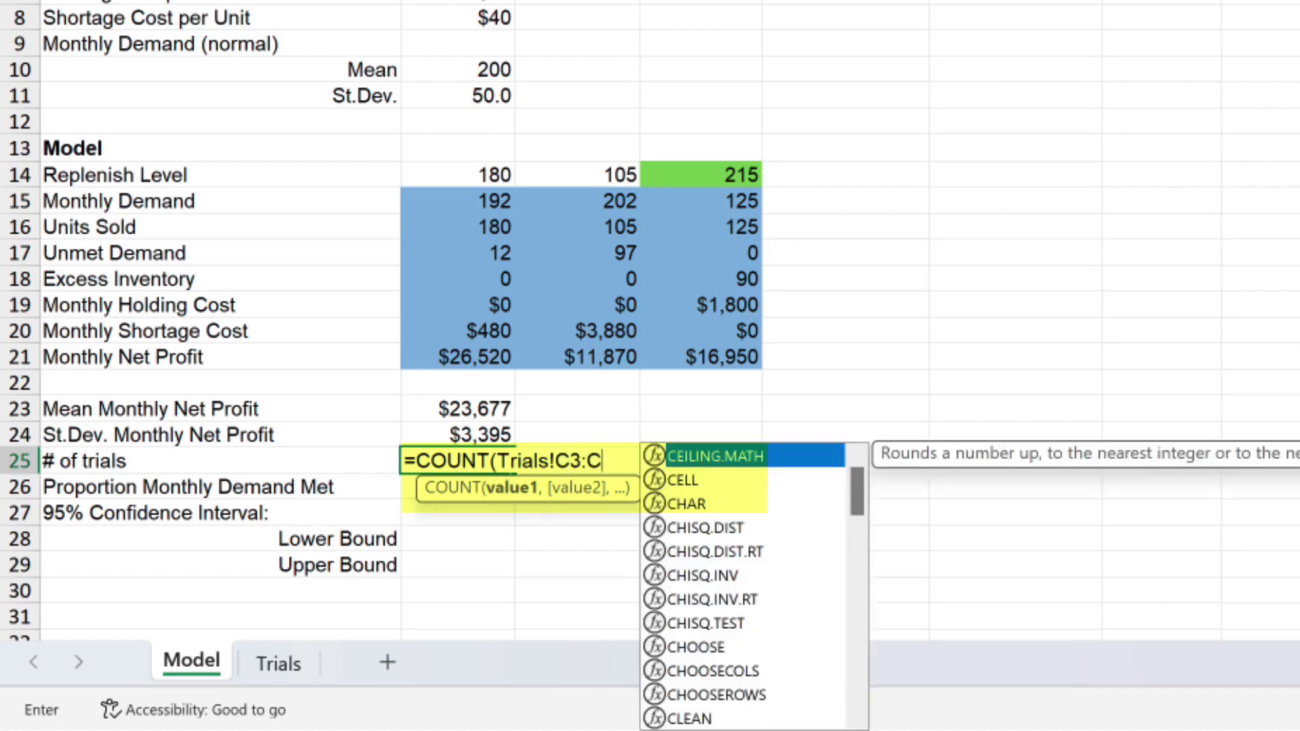
type("1002")
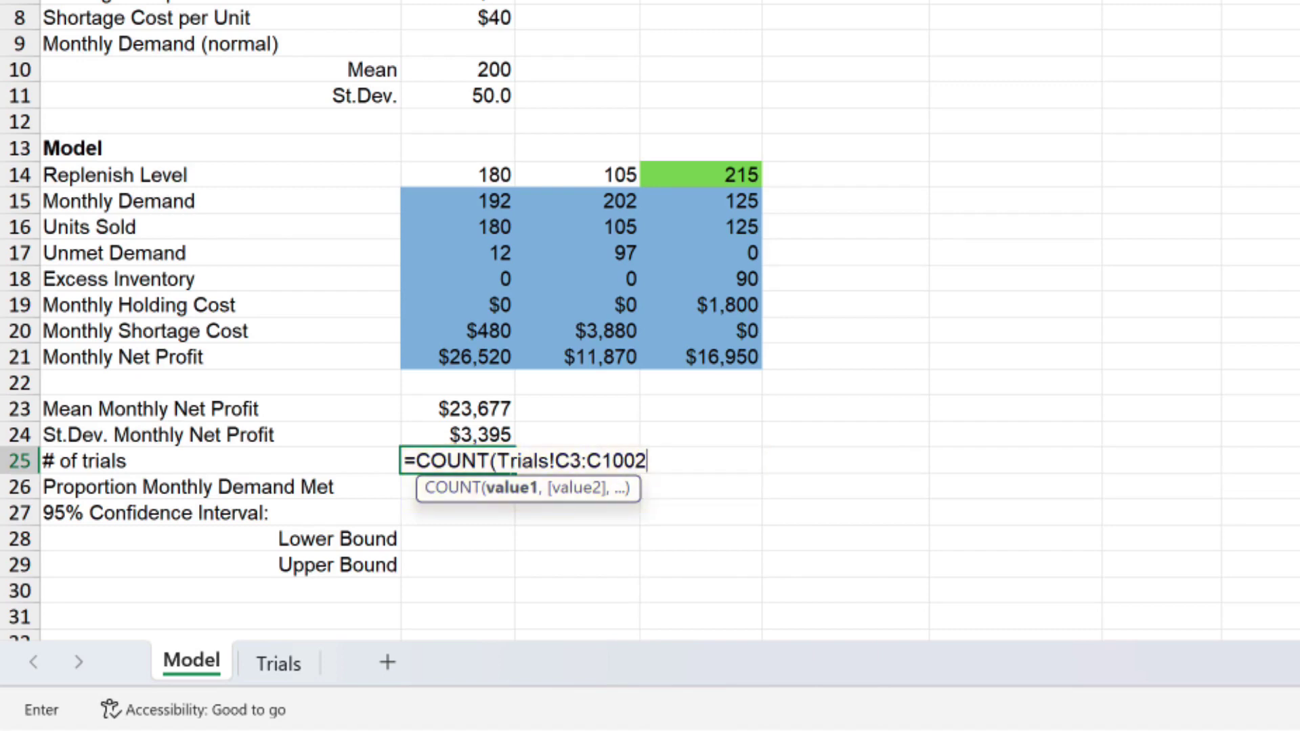
type(")")
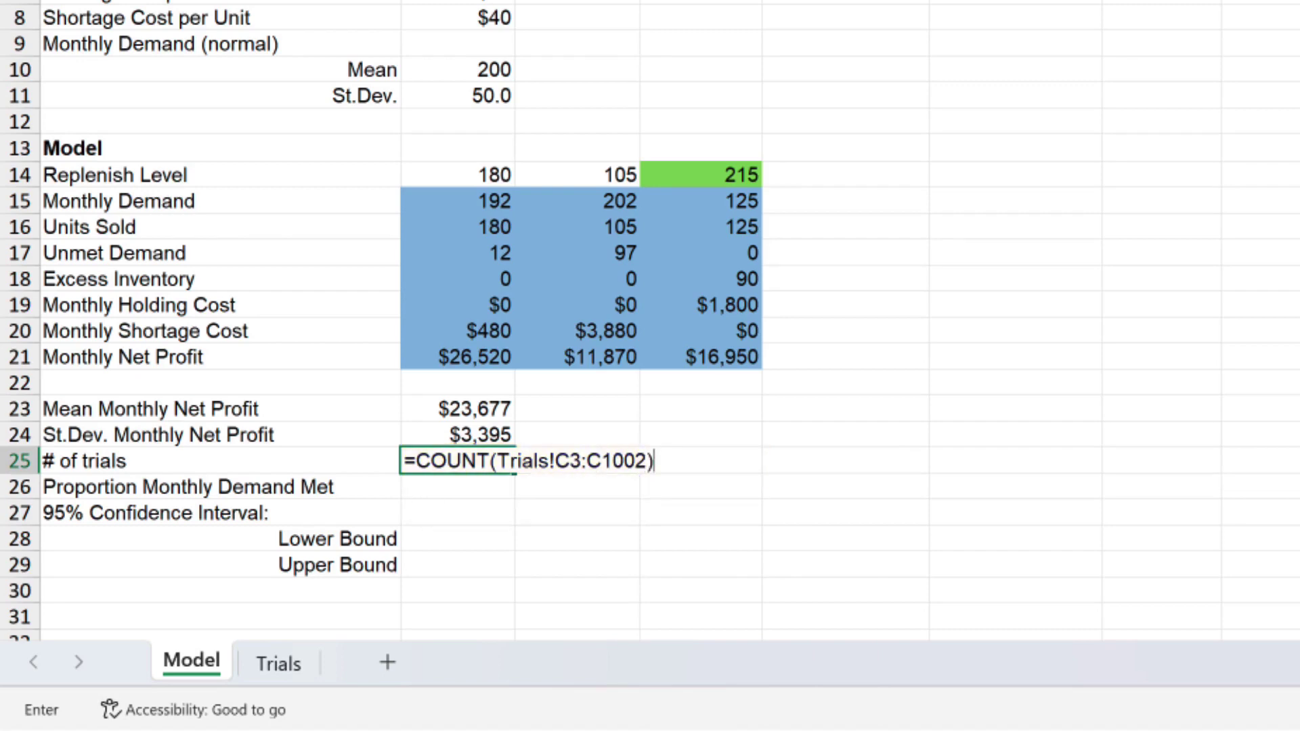
key("Return")
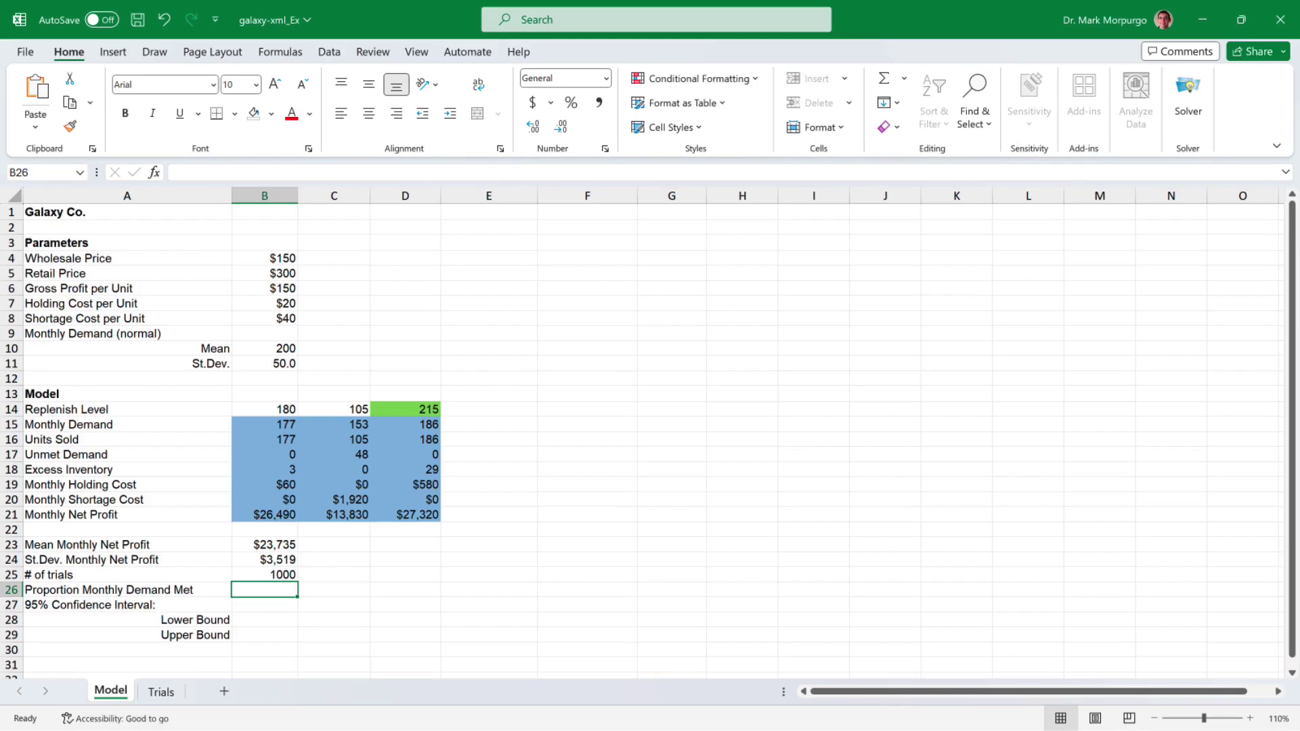
Calculate the proportion of monthly demand met in B26 with =COUNTIF(Trials!B3:B1002,0)/B25 and format it as a percentage
type("=count")
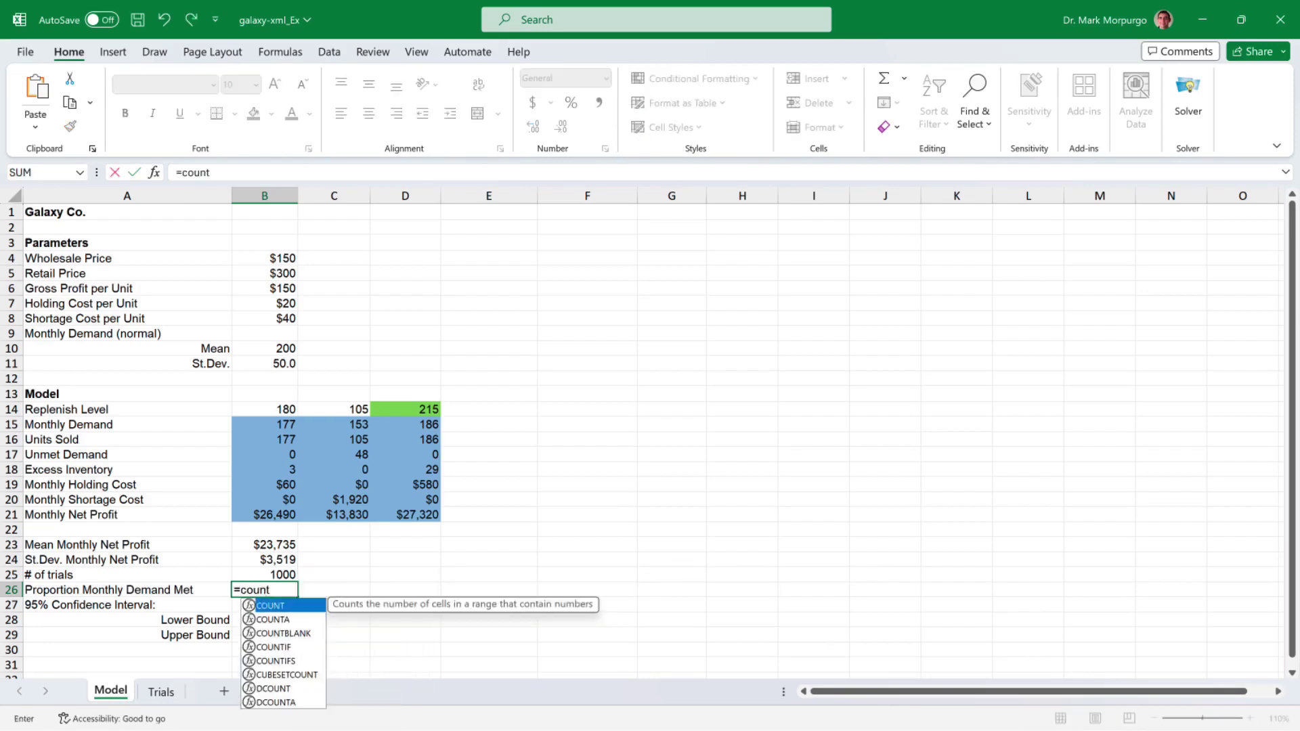
type("if")
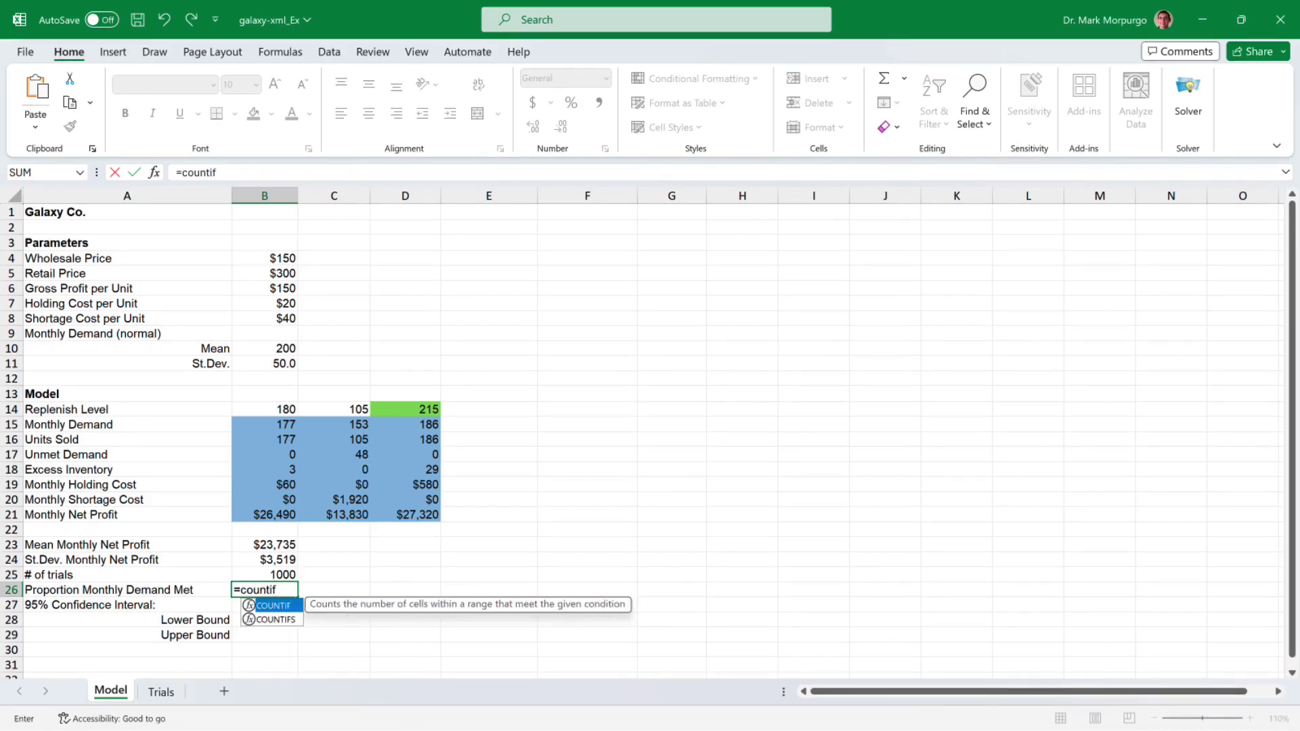
key("Tab")
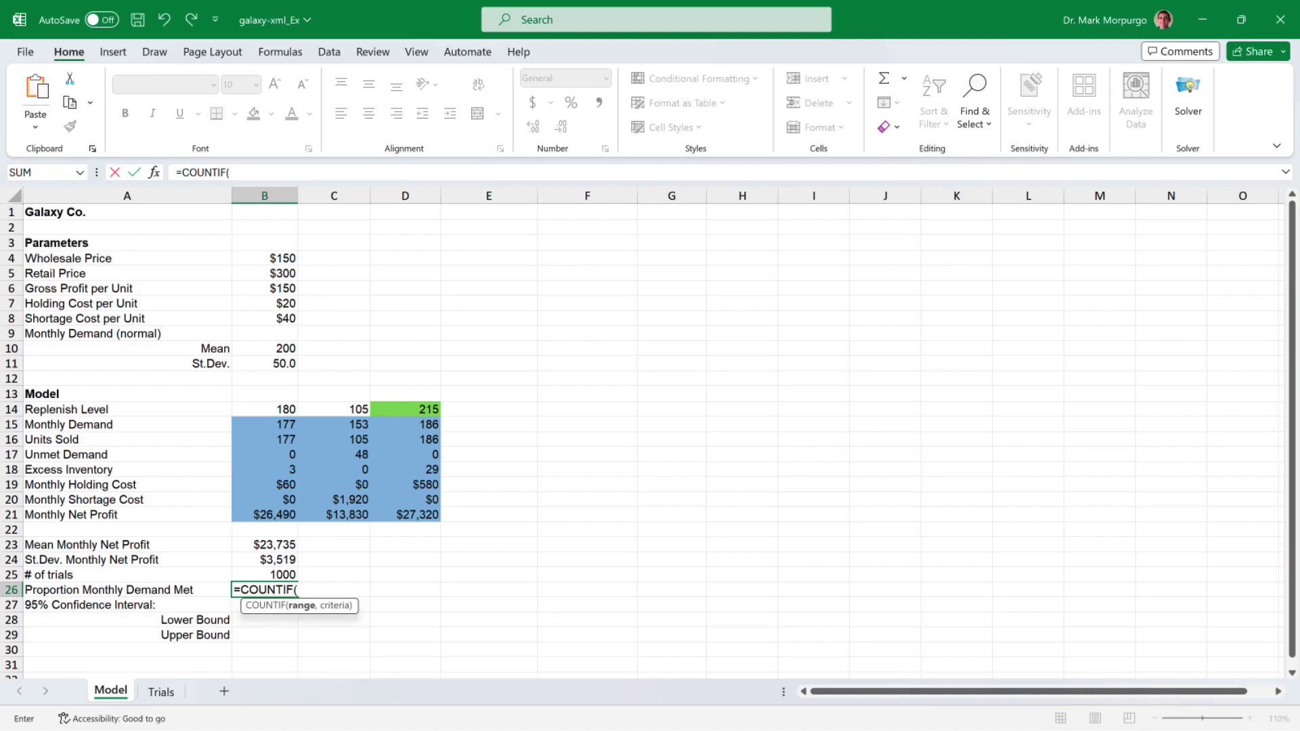
type("Trials!B3:B")
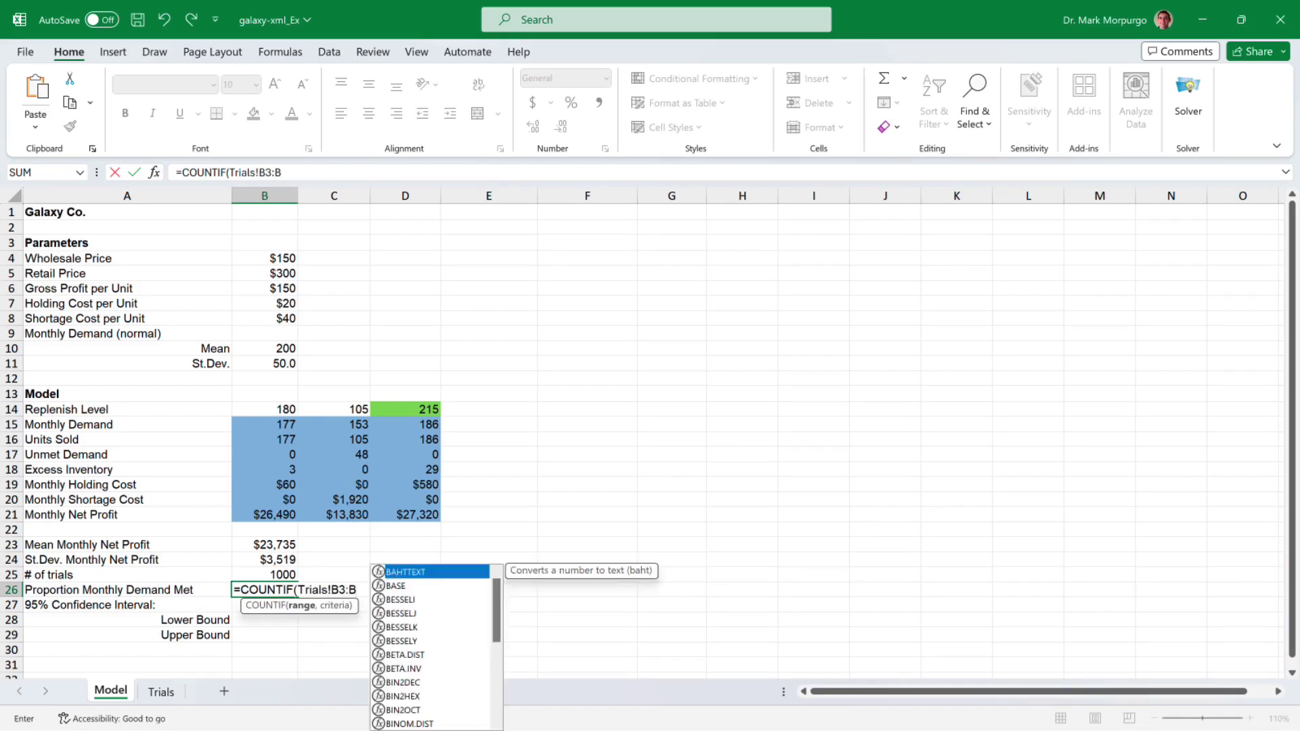
type("1002")
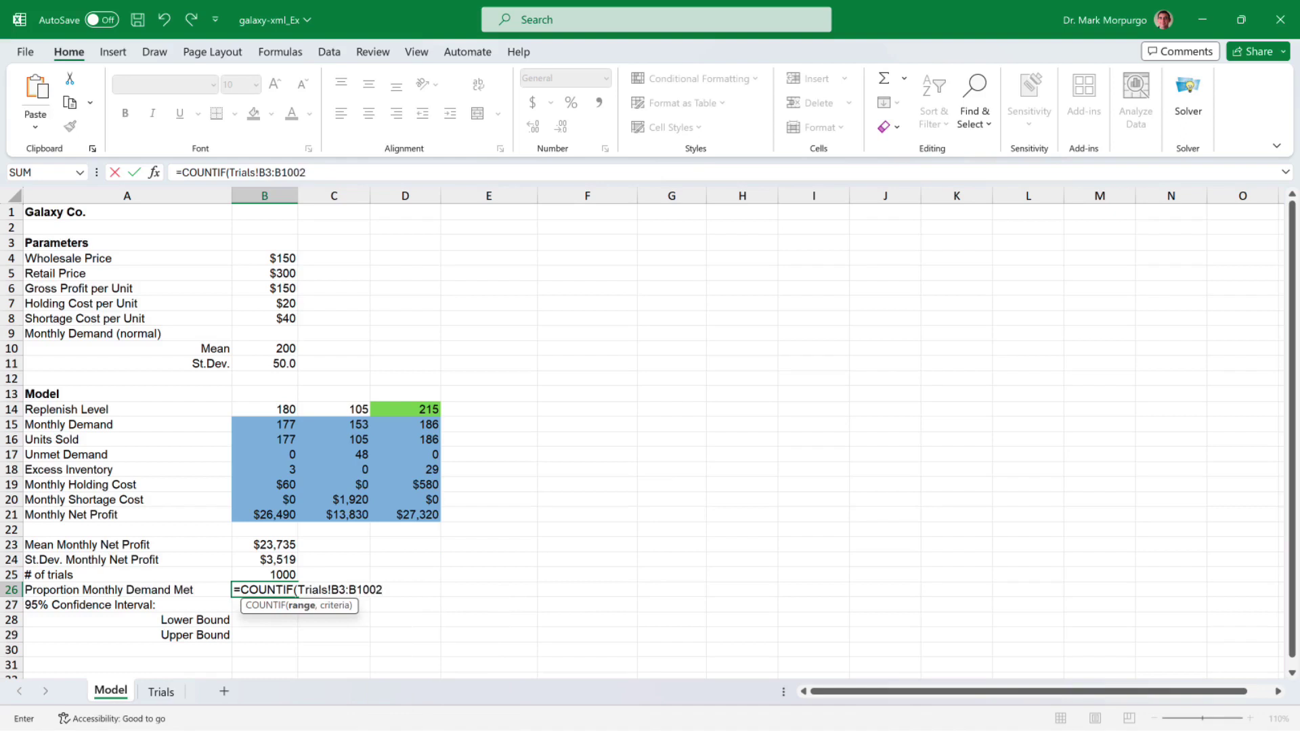
type(",0)")
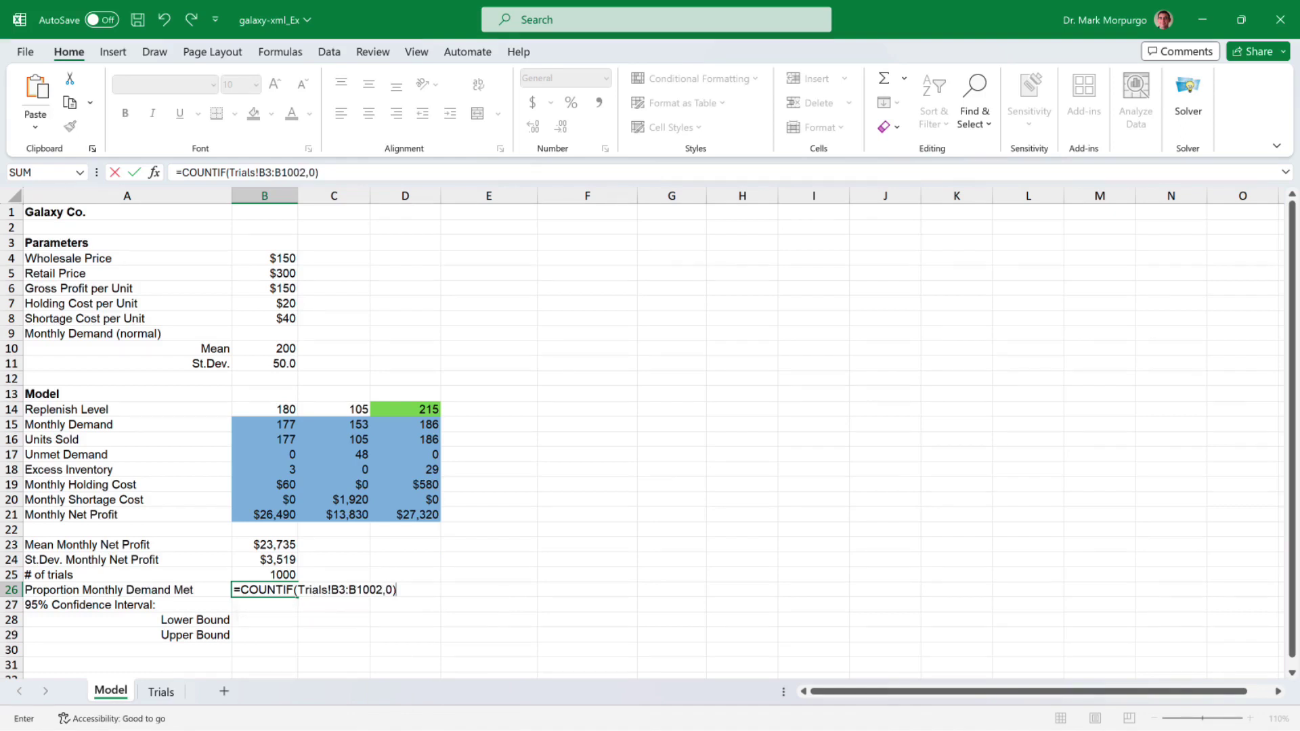
type("/")
key("Up")
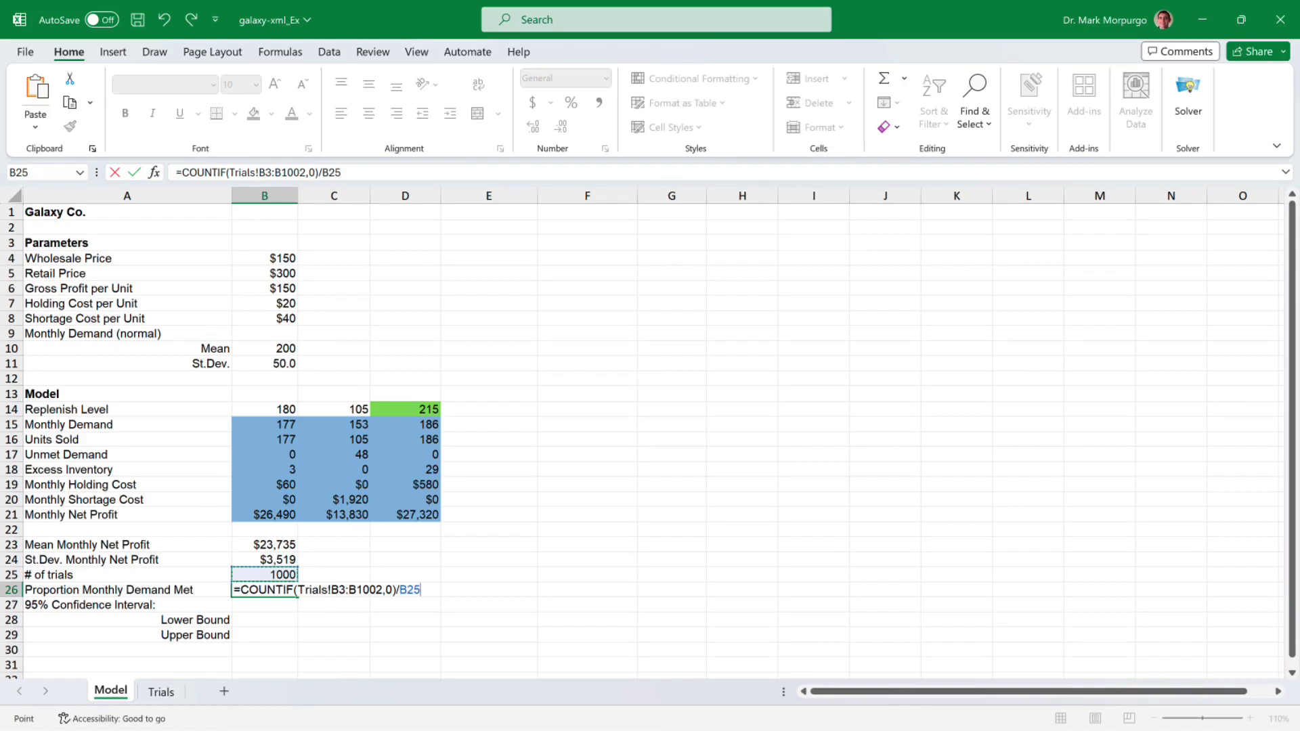
key("Return")
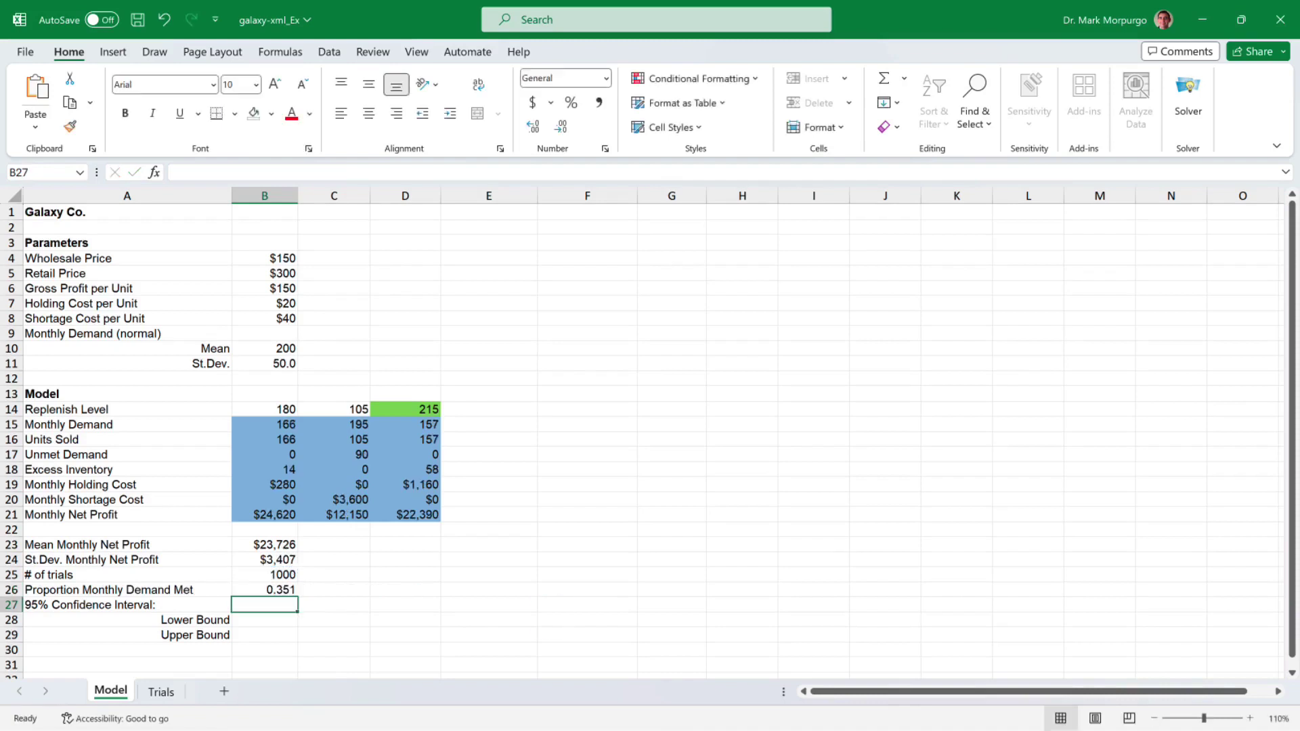
key("Up")
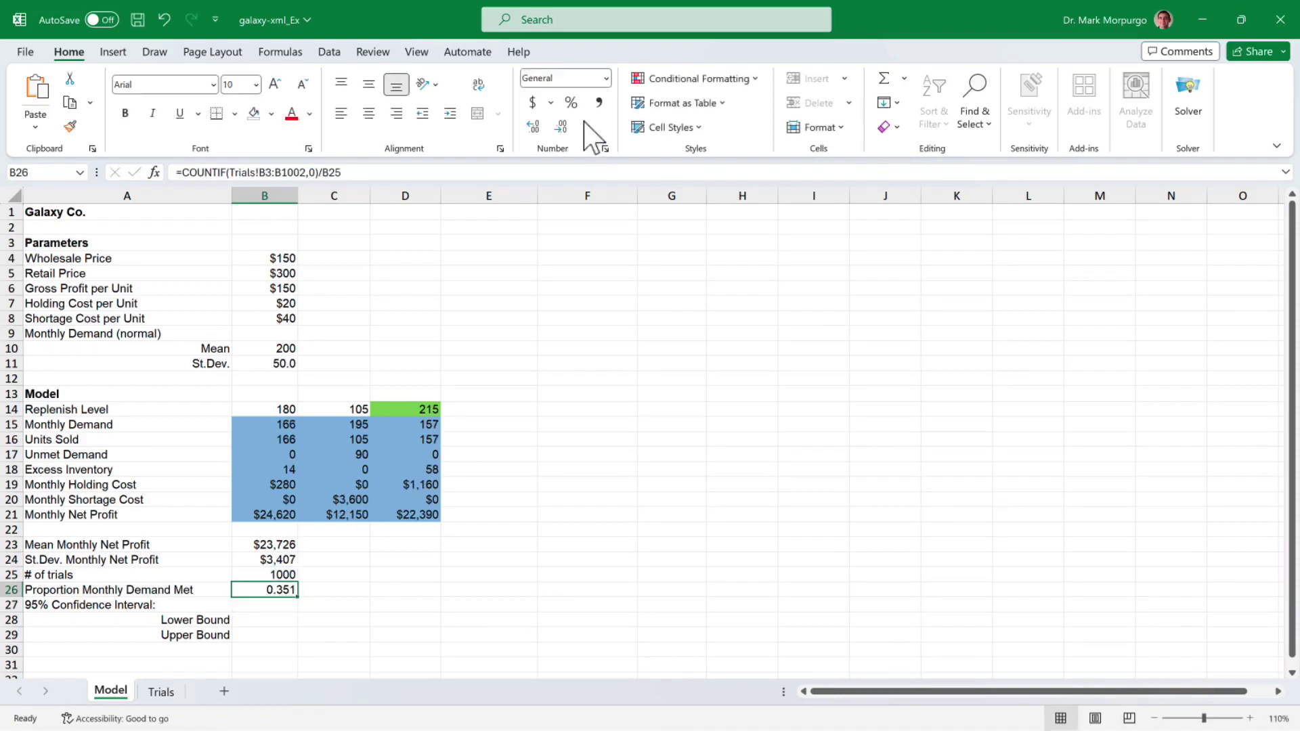
left_click(573, 103)
Copy the mean, standard deviation and trial count formulas in B23:B25 across to columns C and D
key("Up")
key("Up")
key("Up")
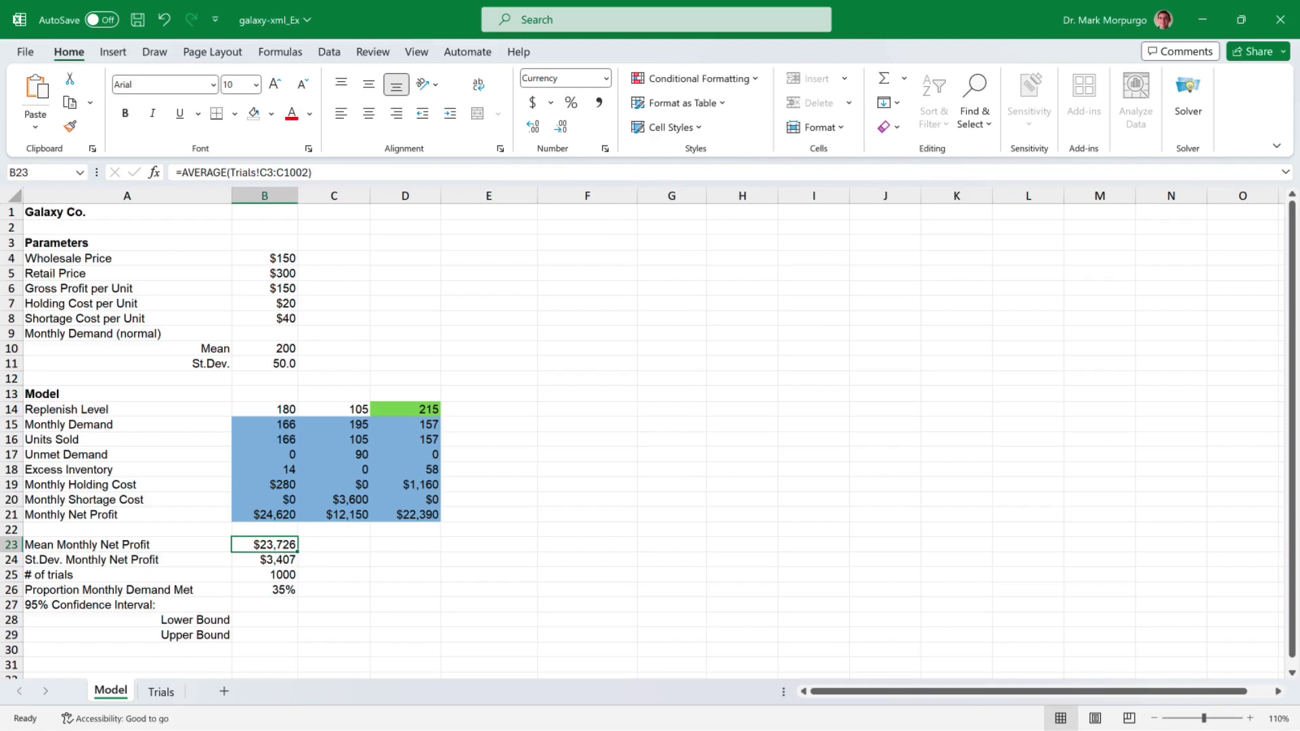
key("shift+Down")
key("shift+Down")
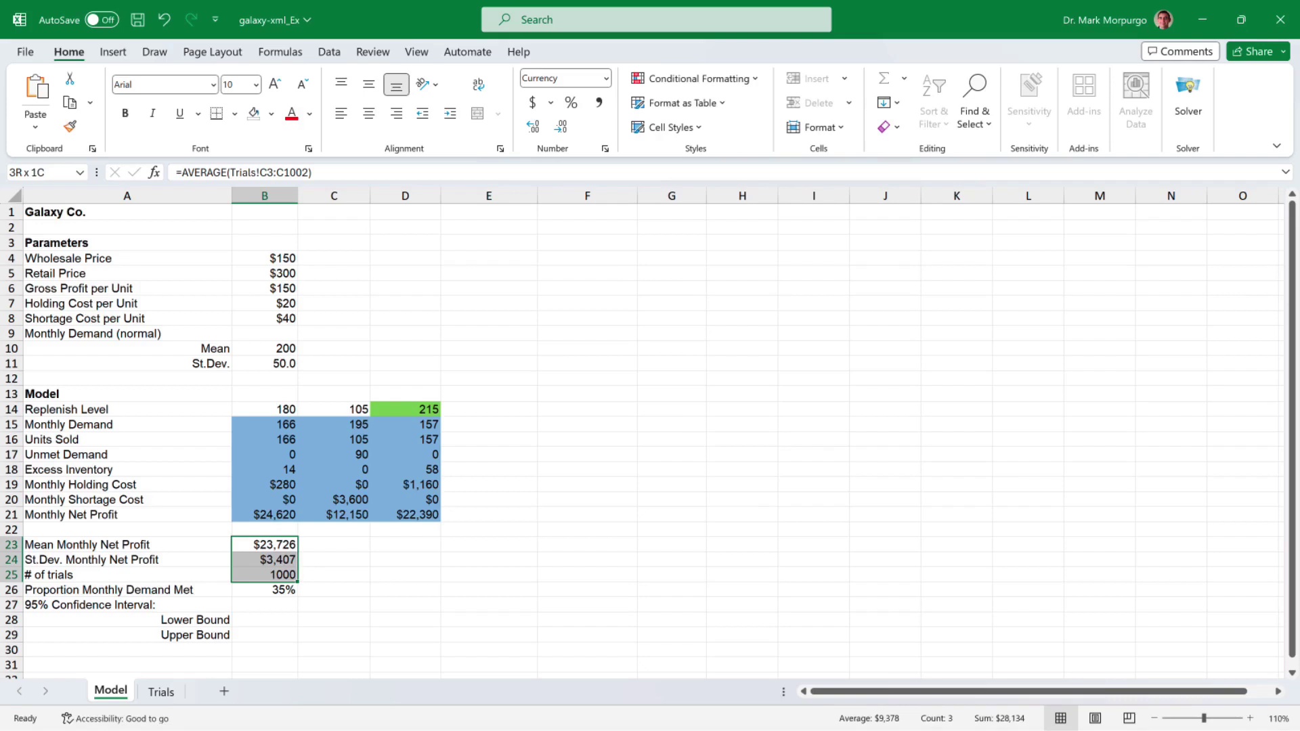
left_click_drag(302, 586, 432, 586)
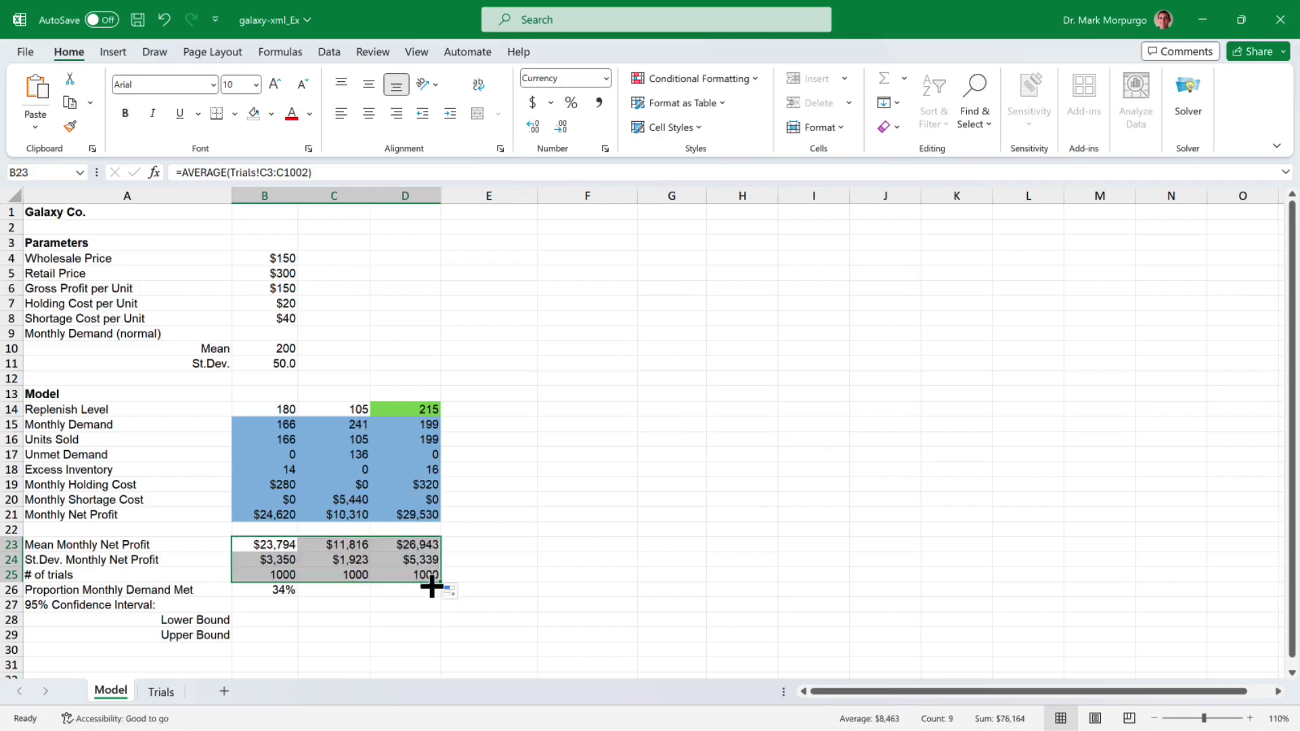
Fill B23 and B26 with green, and the copied statistics in C23:D23 and B24:D25 with blue
left_click(264, 545)
left_click(264, 590, "ctrl")
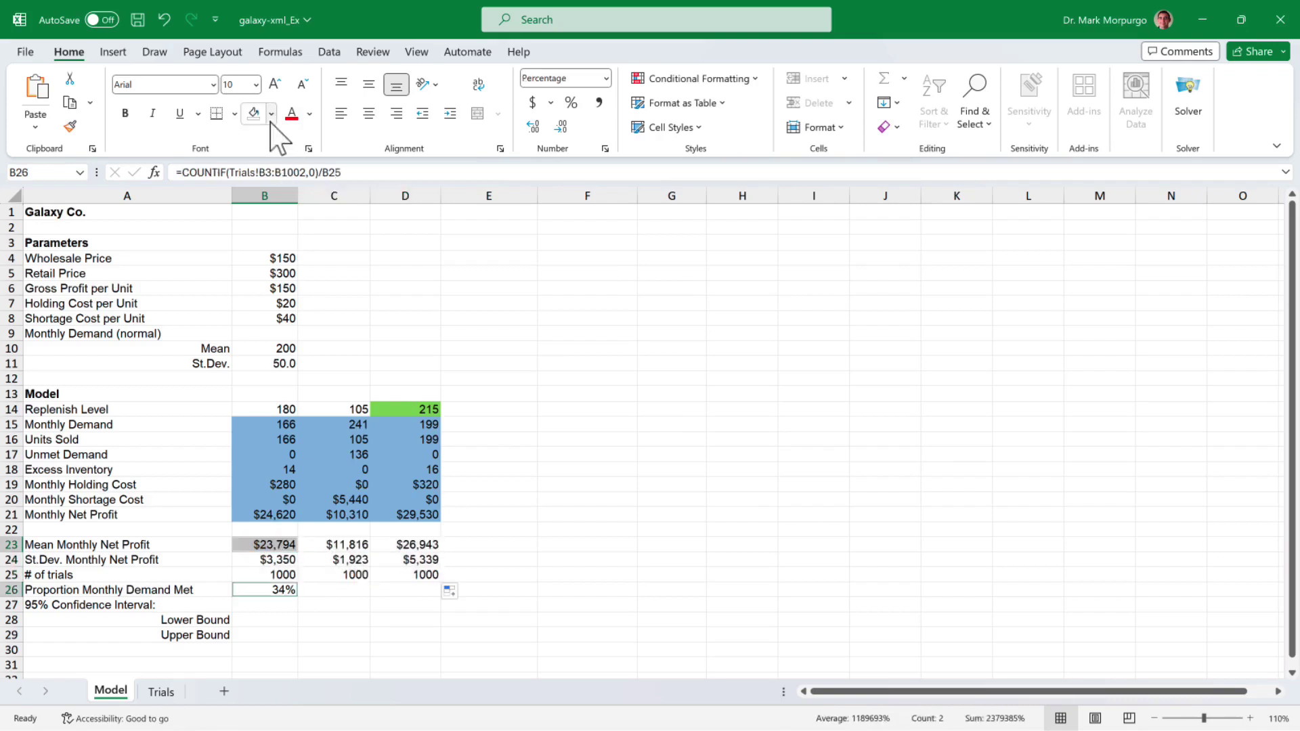
left_click(271, 114)
left_click(318, 270)
left_click_drag(264, 559, 406, 545)
left_click(270, 114)
left_click(292, 183)
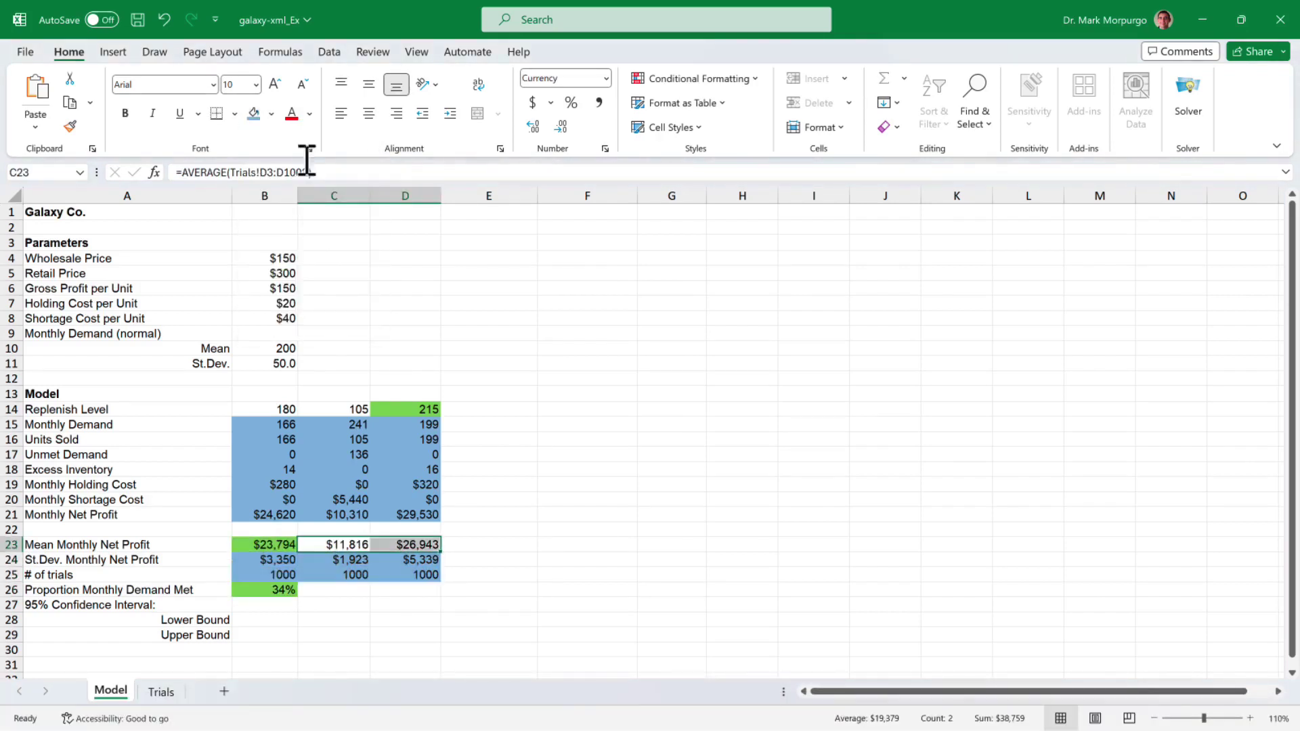
Calculate the lower bound of the 95% confidence interval in B28 with =B23-CONFIDENCE.T(0.05,B24,B25)
left_click(264, 620)
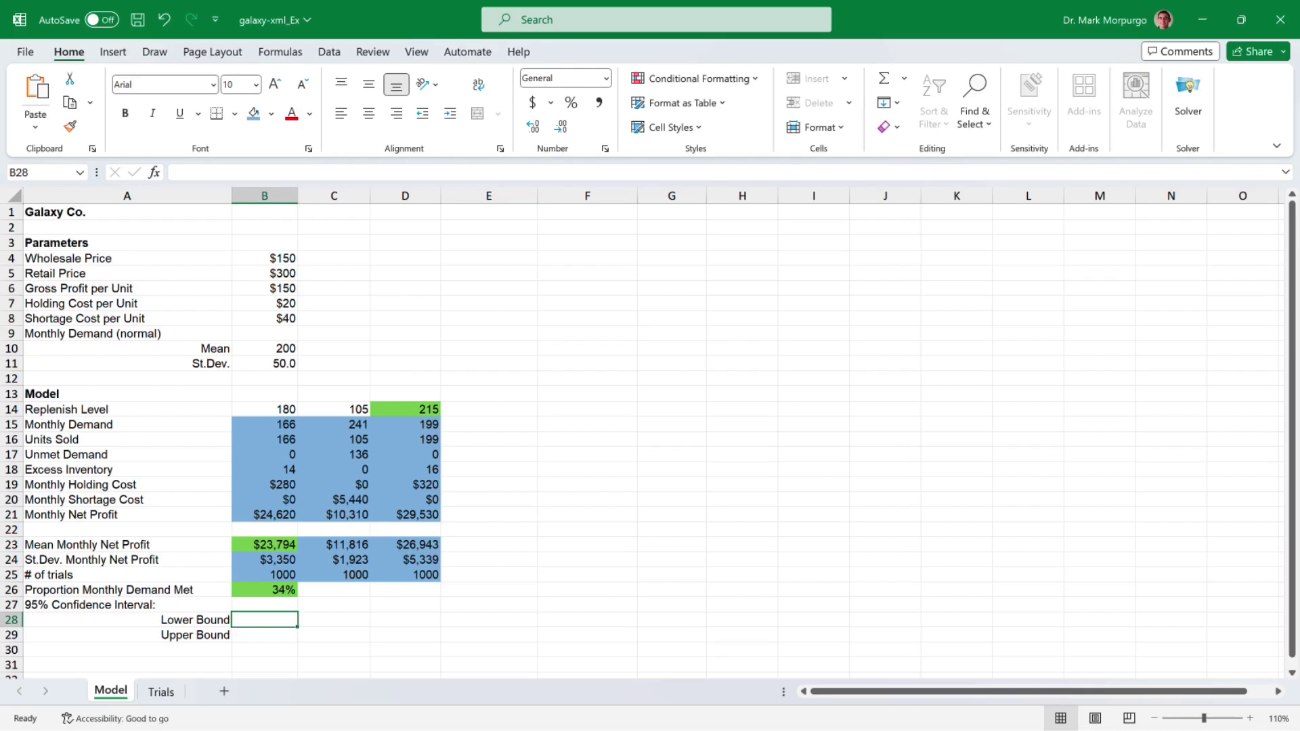
type("=")
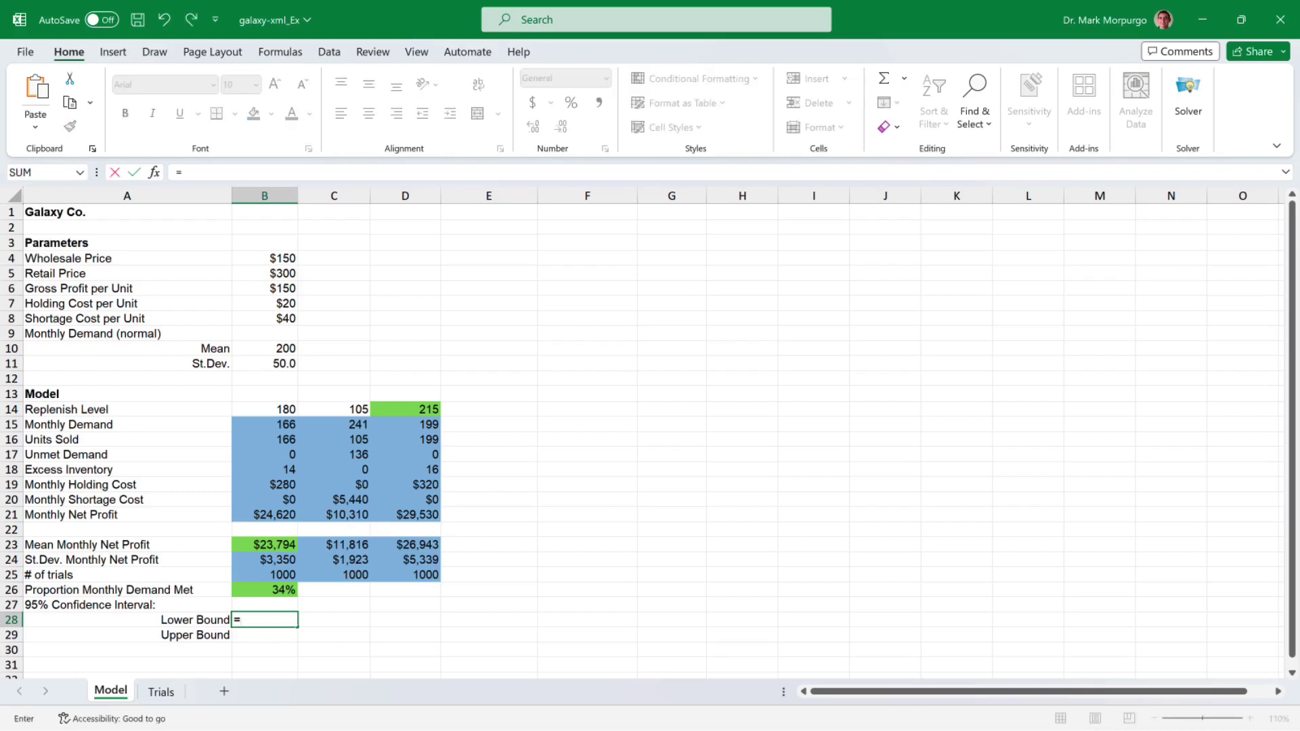
key("Up")
key("Up")
key("Up")
key("Up")
key("Up")
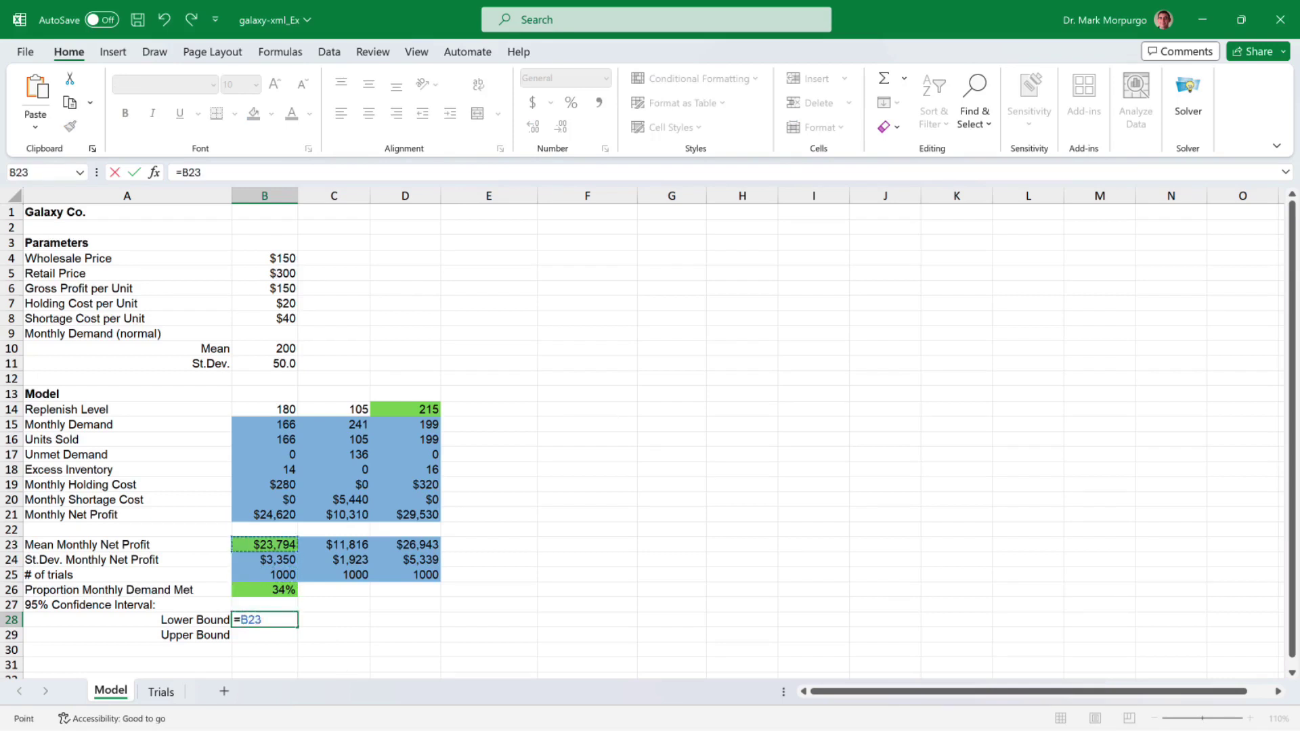
type("-confi")
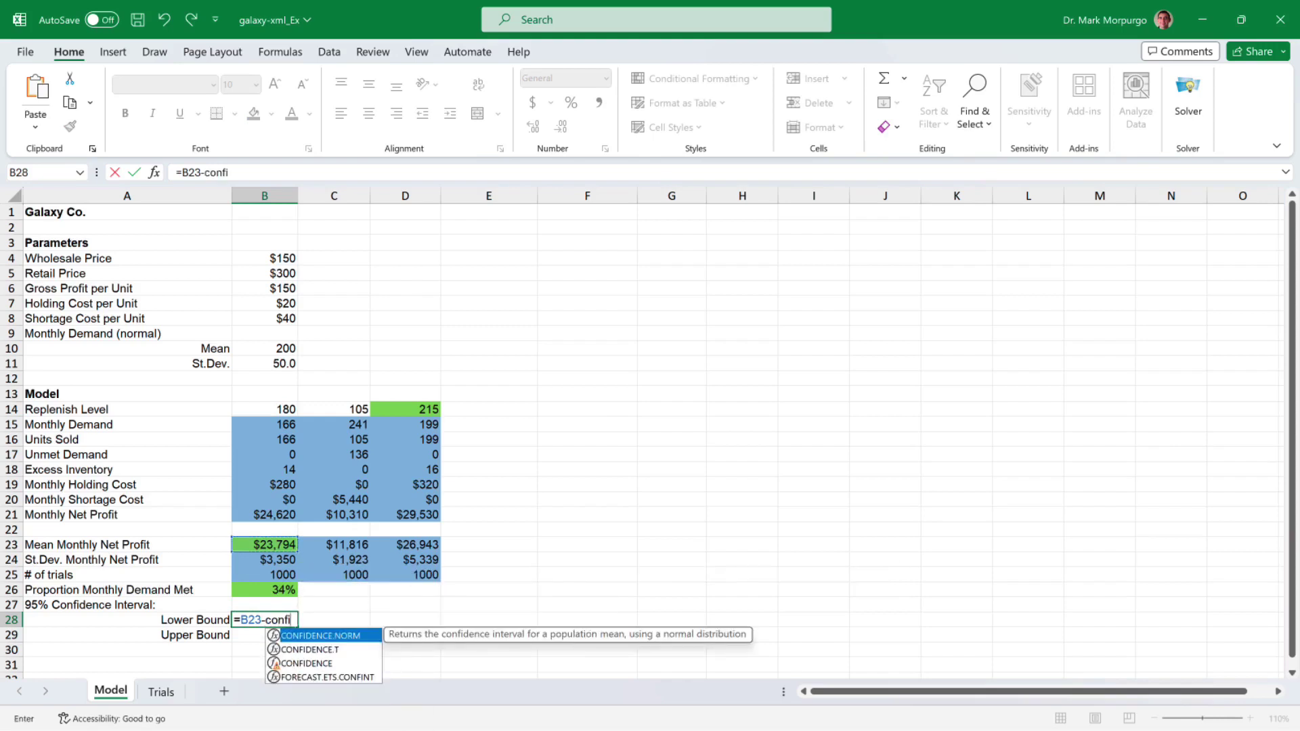
key("Down")
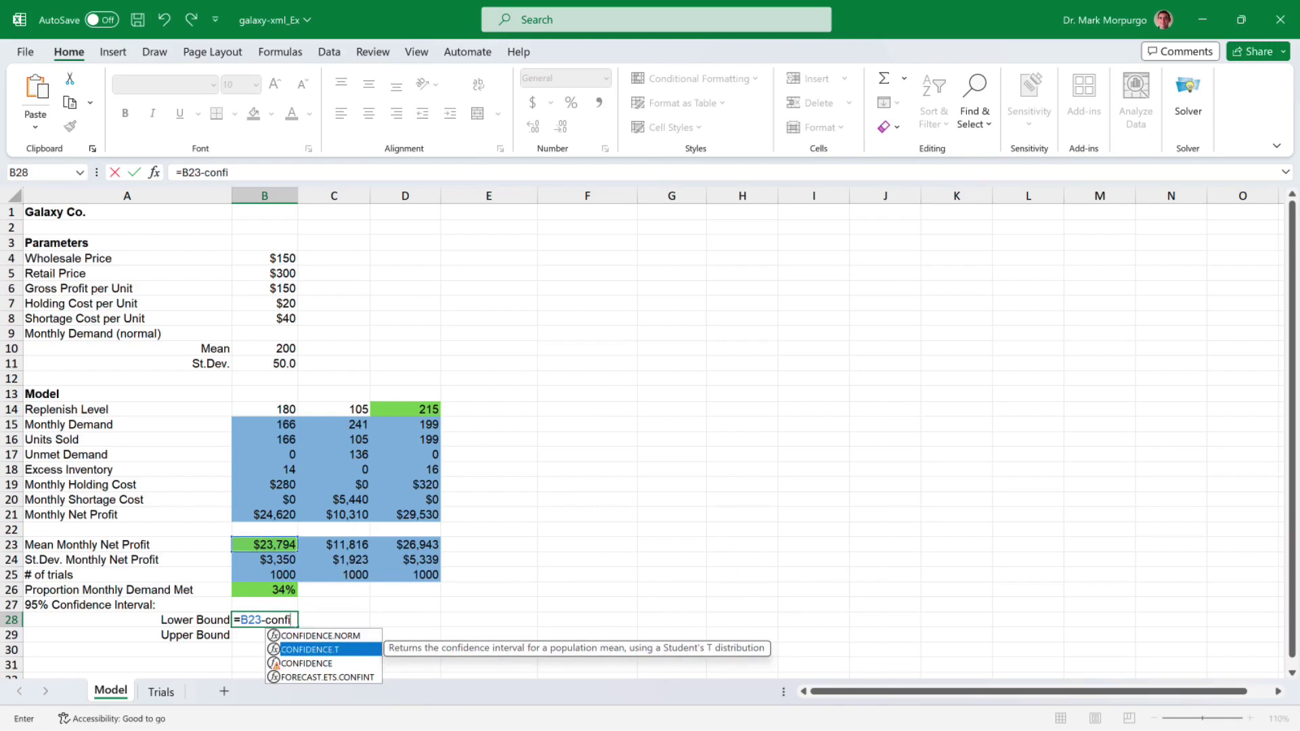
key("Tab")
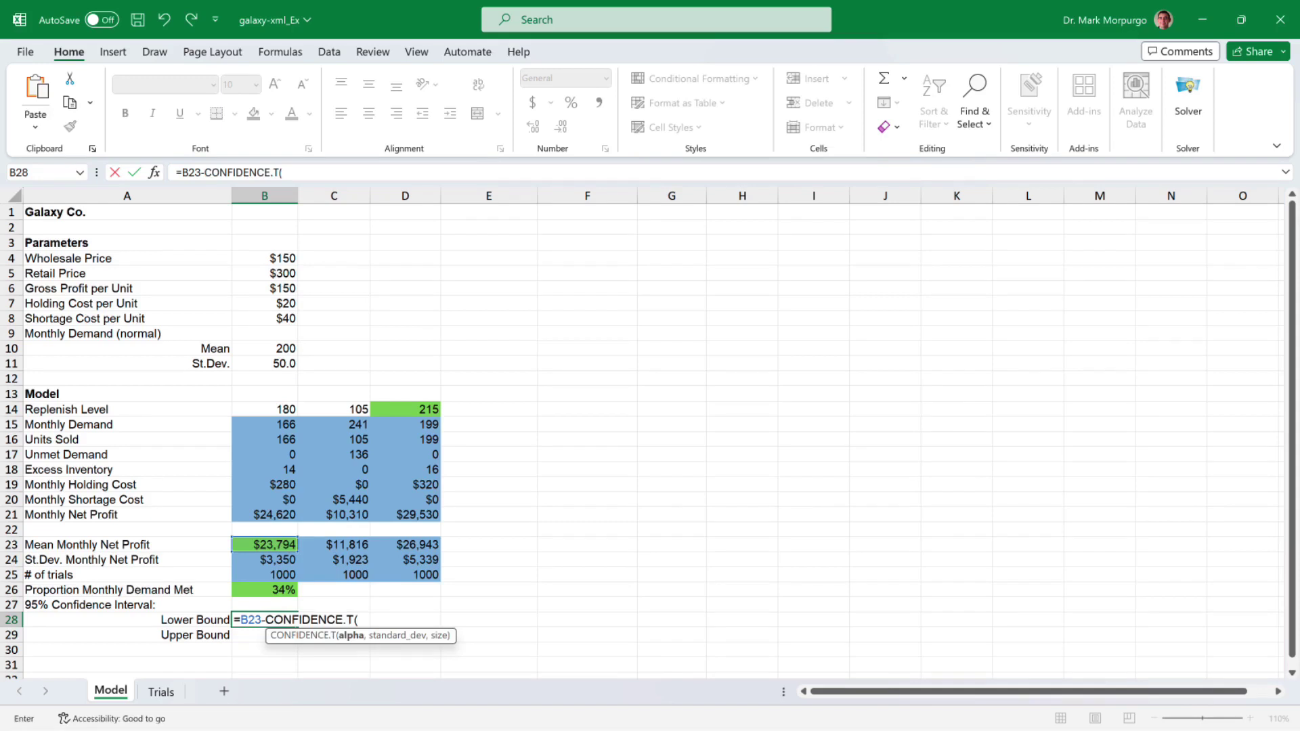
type("0.05,")
left_click(264, 559)
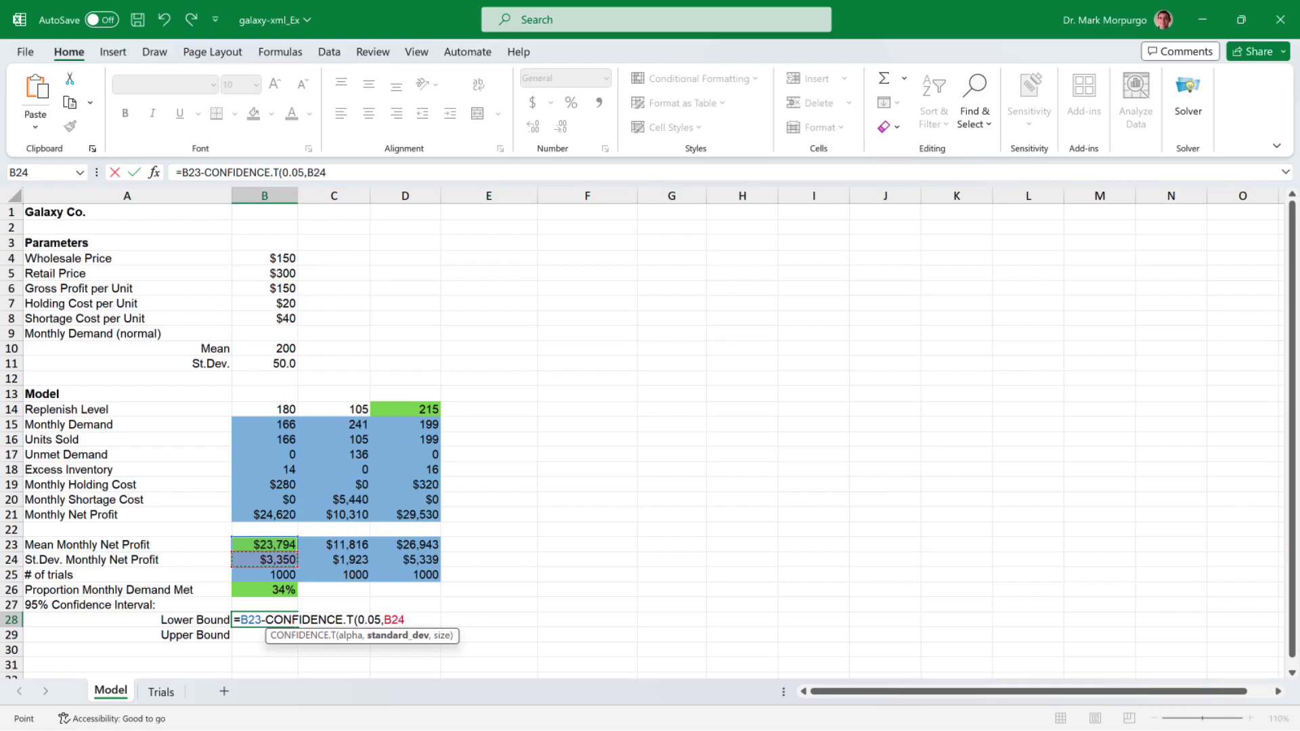
type(",")
key("Up")
key("Up")
key("Up")
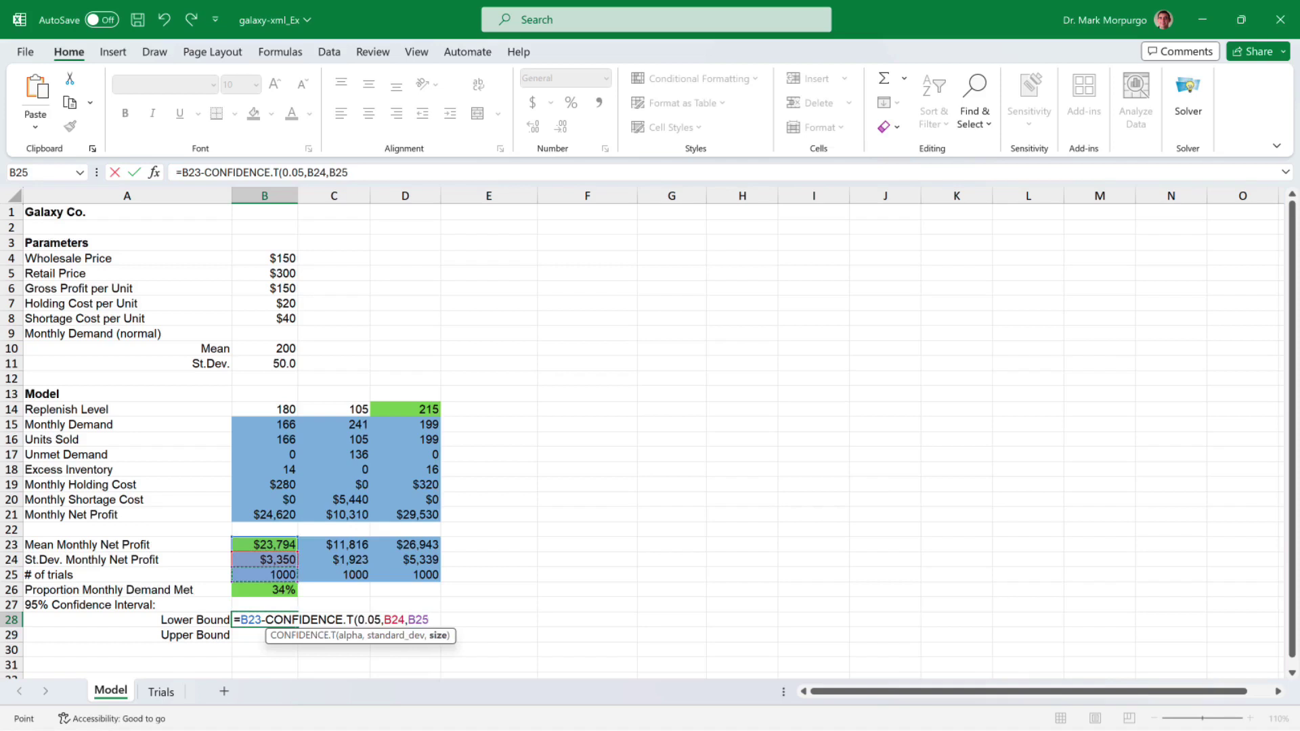
type(")")
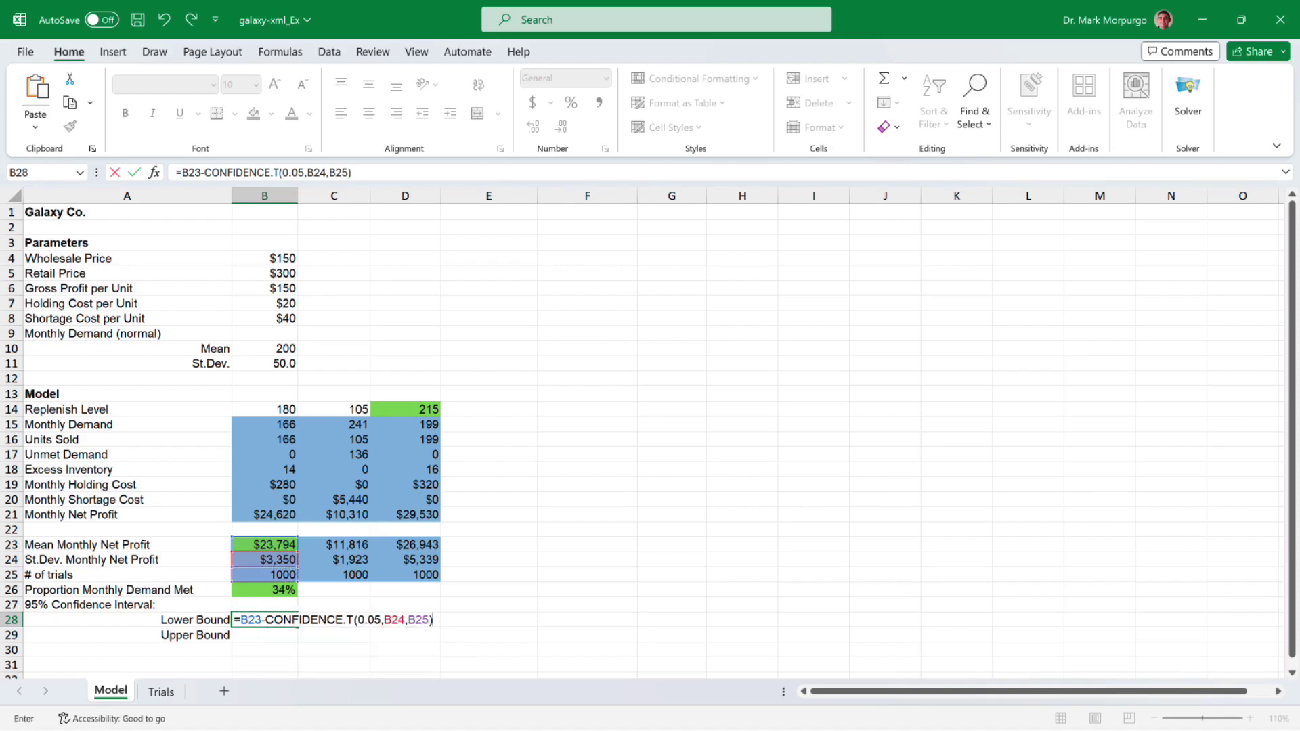
key("Return")
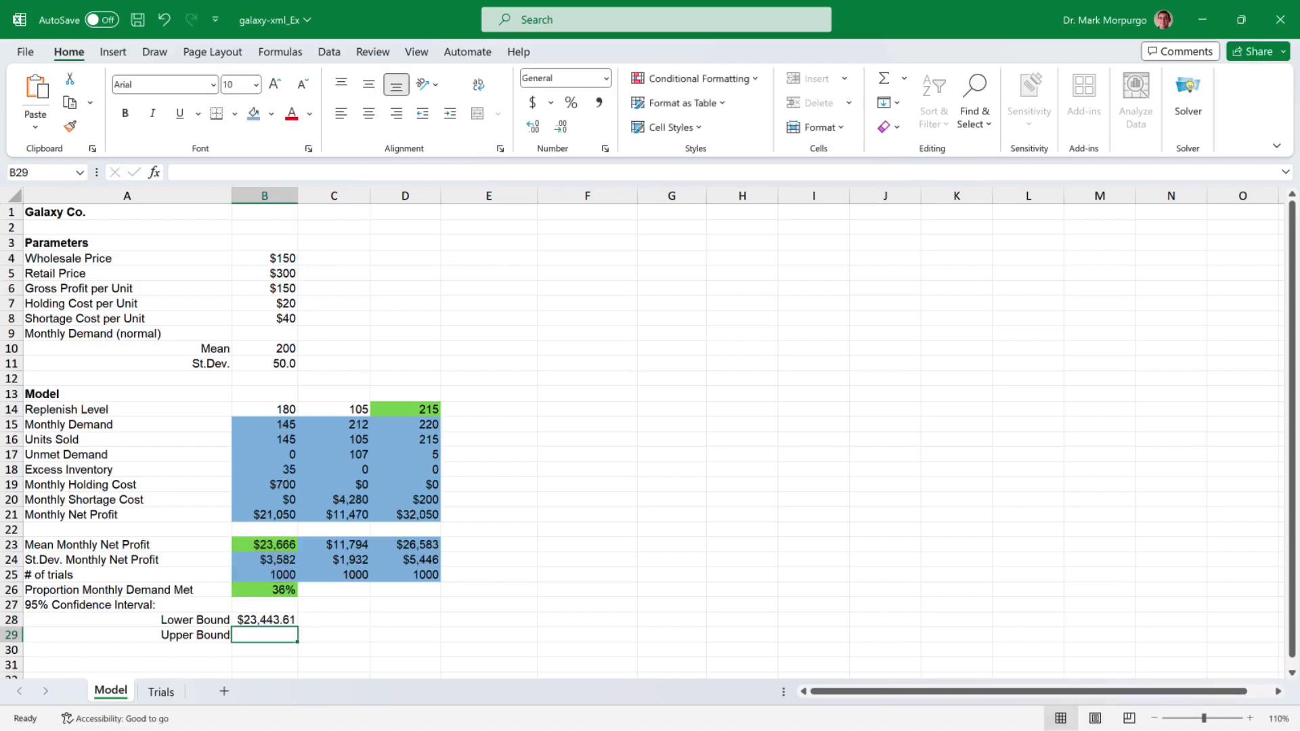
Calculate the upper bound of the 95% confidence interval in B29 with =B23+CONFIDENCE.T(0.05,B24,B25)
type("=")
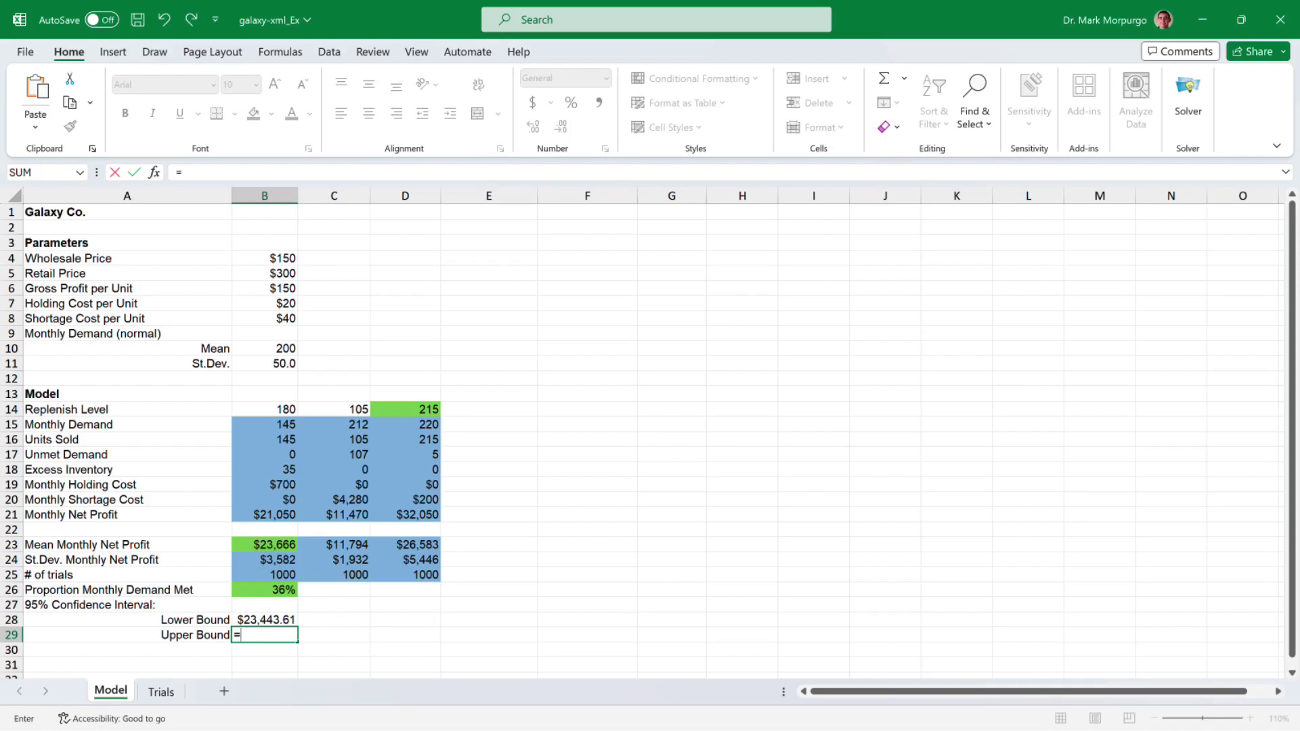
key("Up")
key("Up")
key("Up")
key("Up")
key("Up")
key("Up")
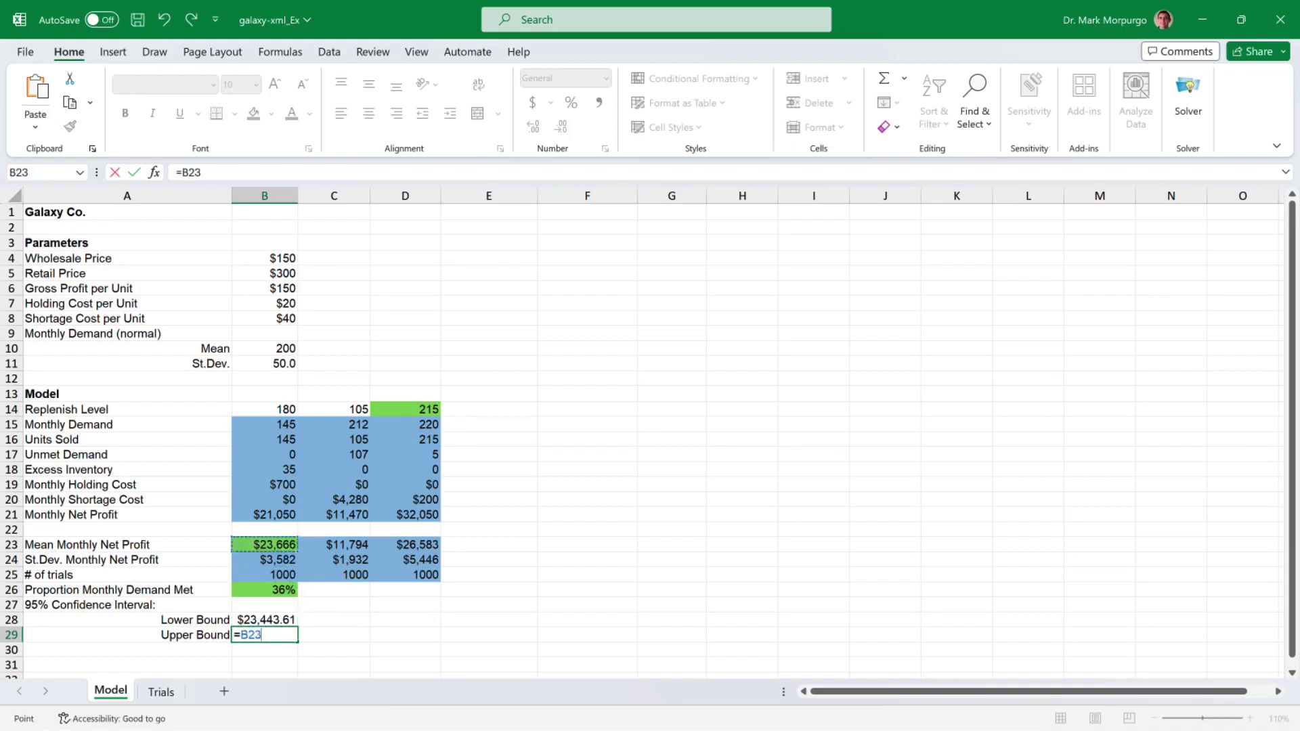
type("+conf")
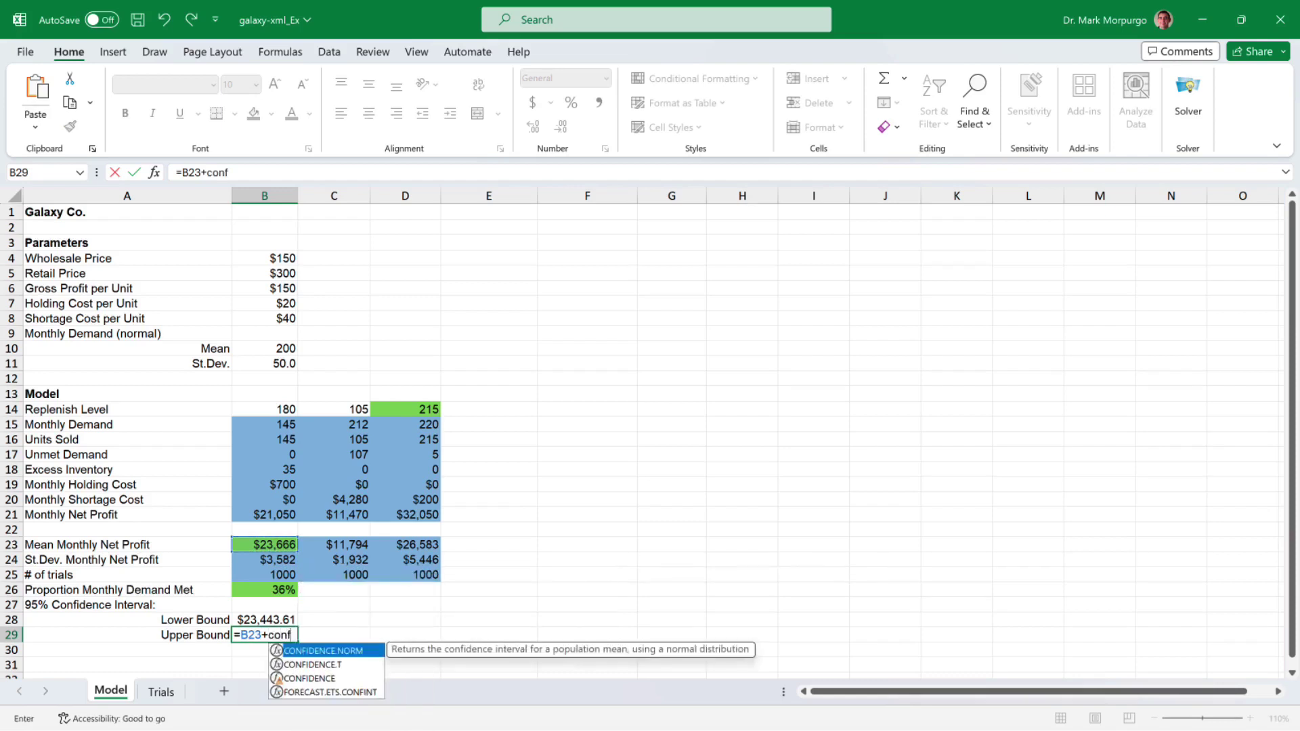
key("Down")
key("Tab")
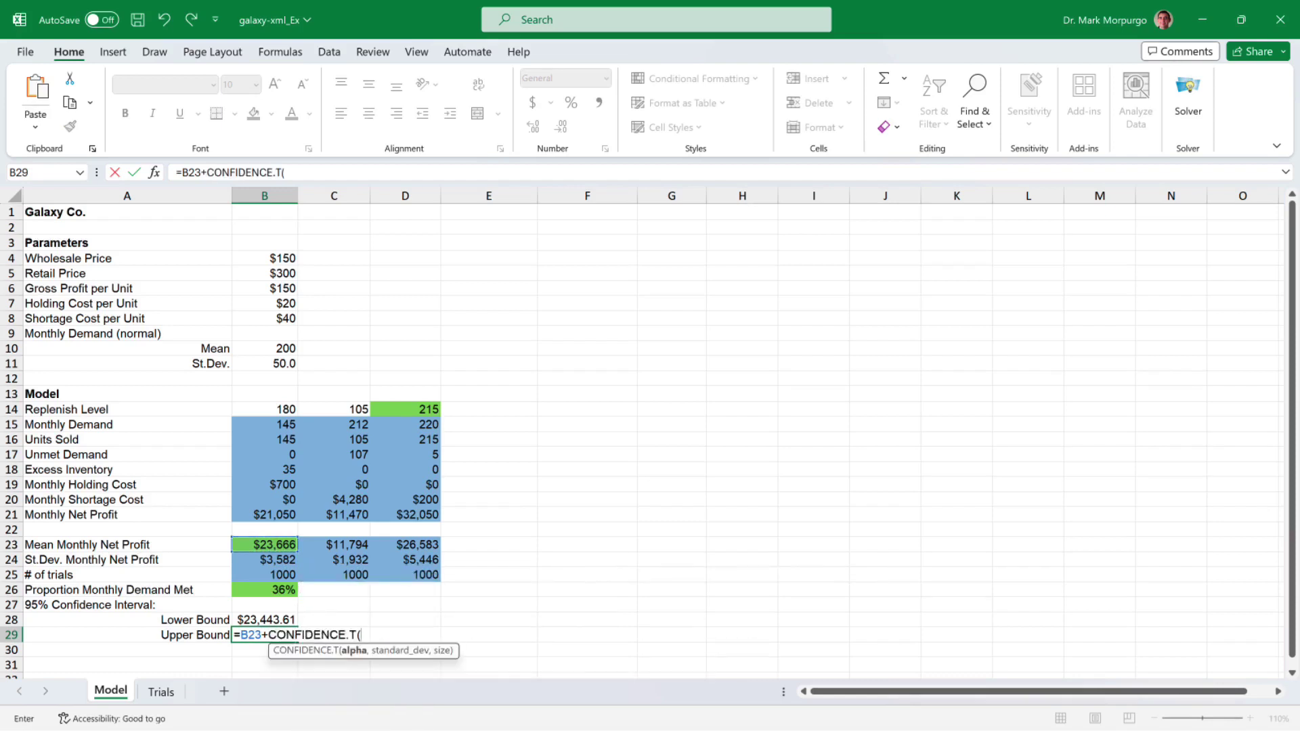
type("0.05,")
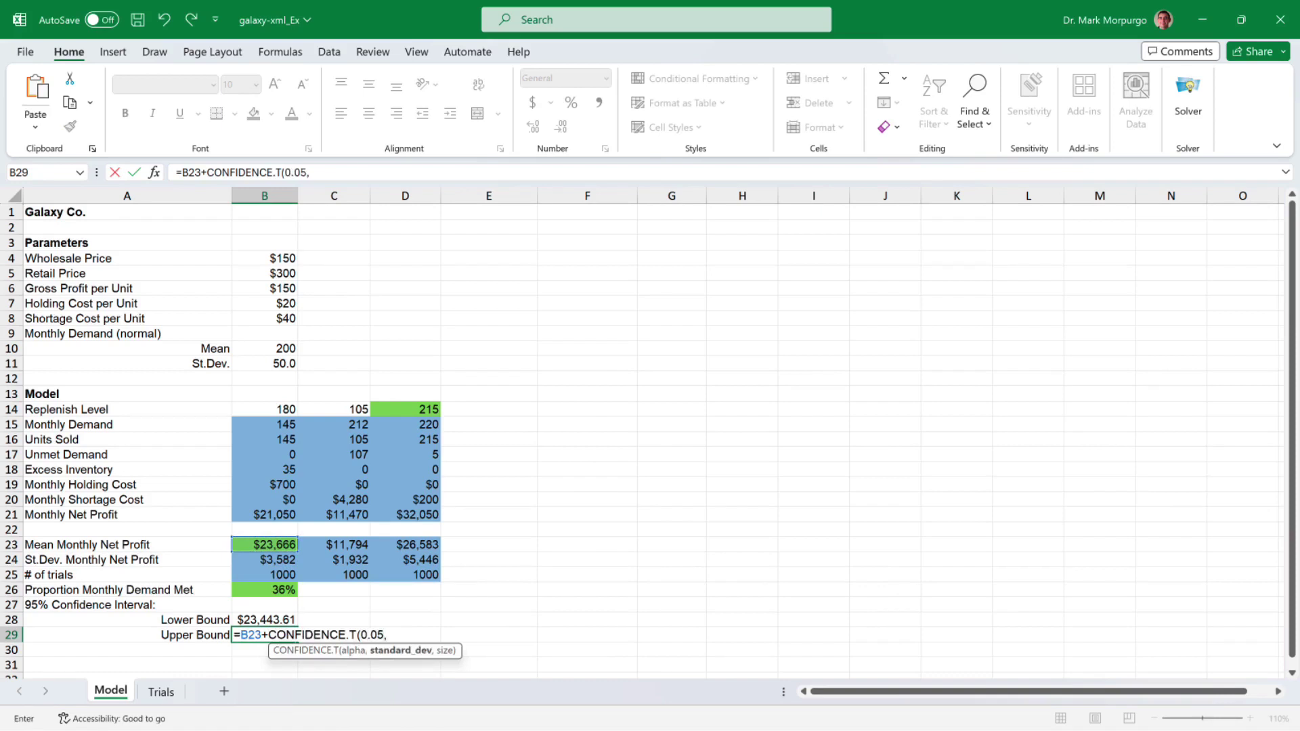
key("Up")
key("Up")
key("Up")
key("Up")
key("Up")
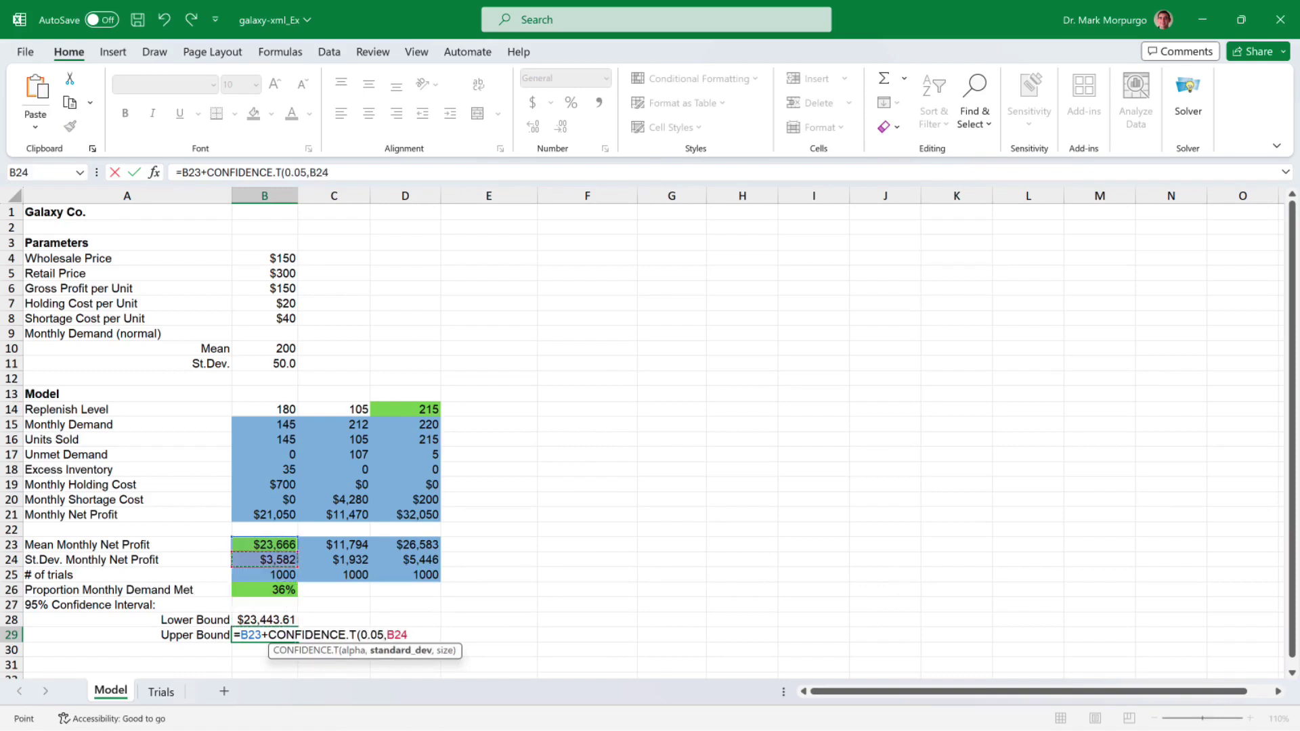
type(",")
key("Up")
key("Up")
key("Up")
key("Up")
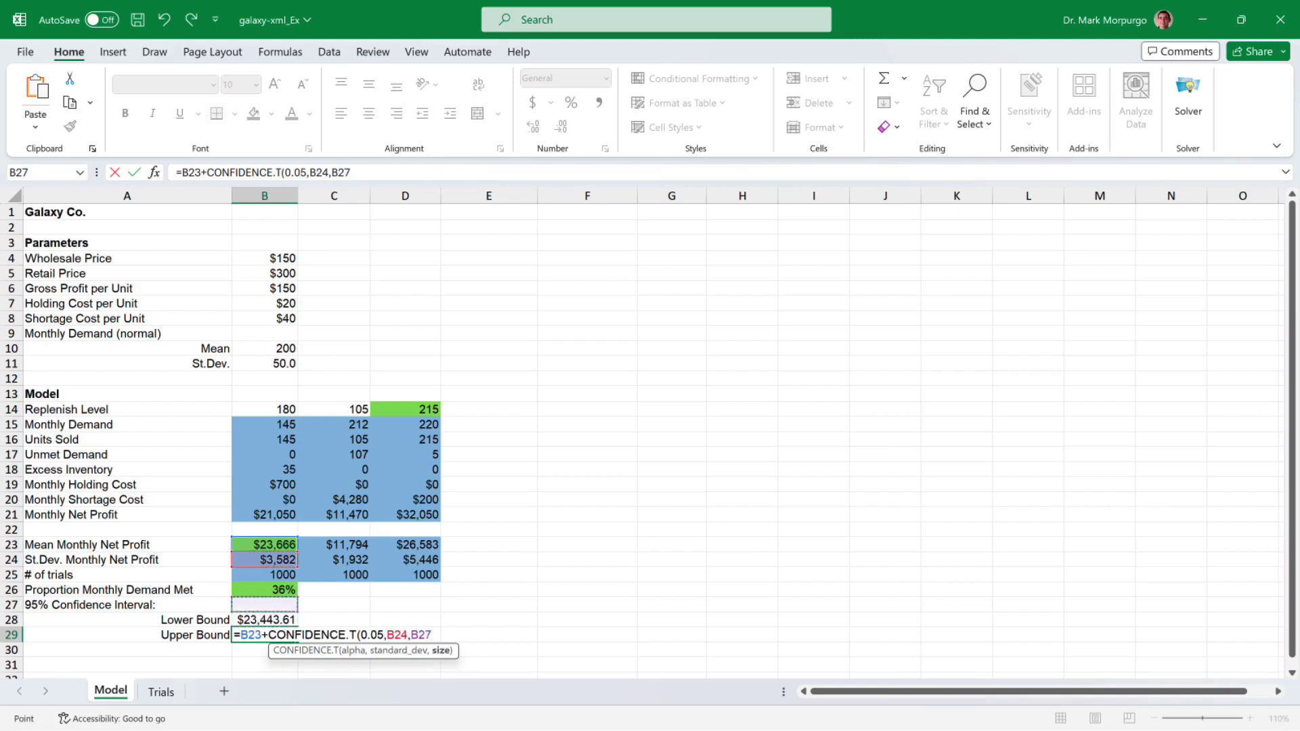
type(")")
key("Return")
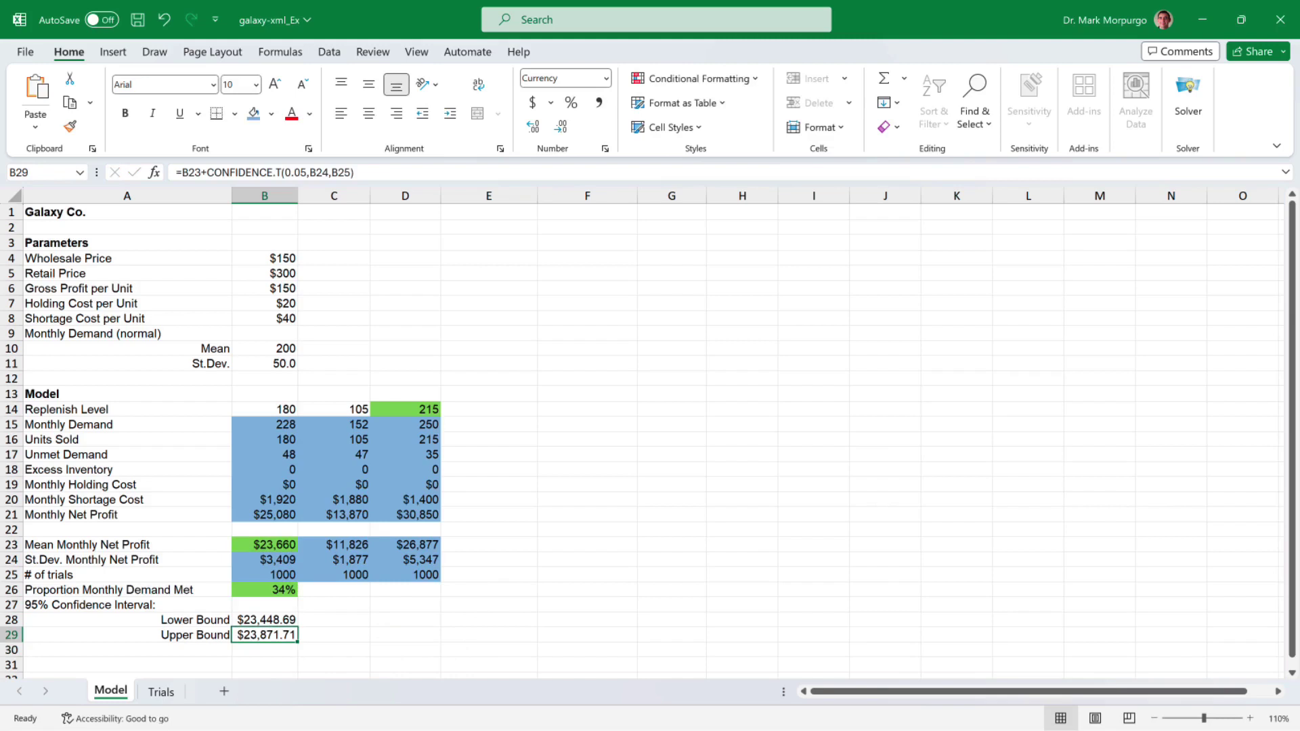
Format the confidence bounds in B28:B29 with no decimal places and copy them across to columns C and D
key("shift+Up")
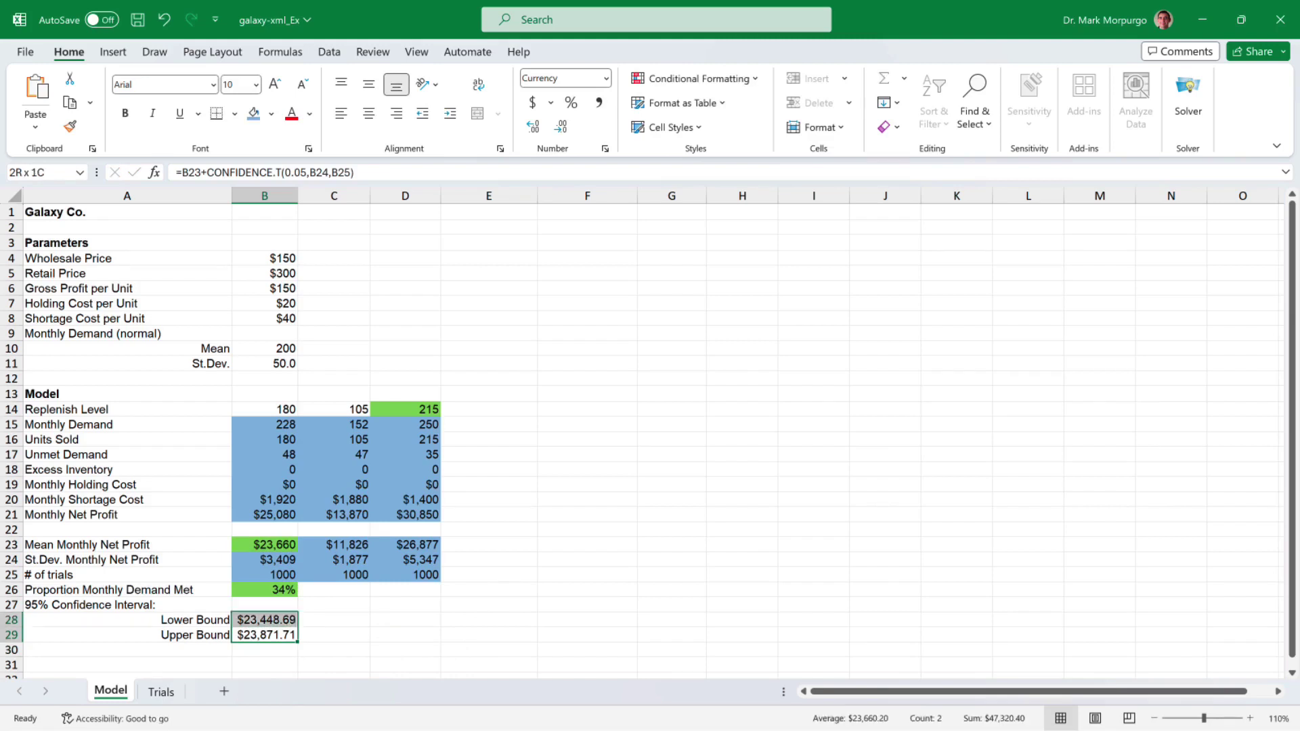
left_click(563, 137)
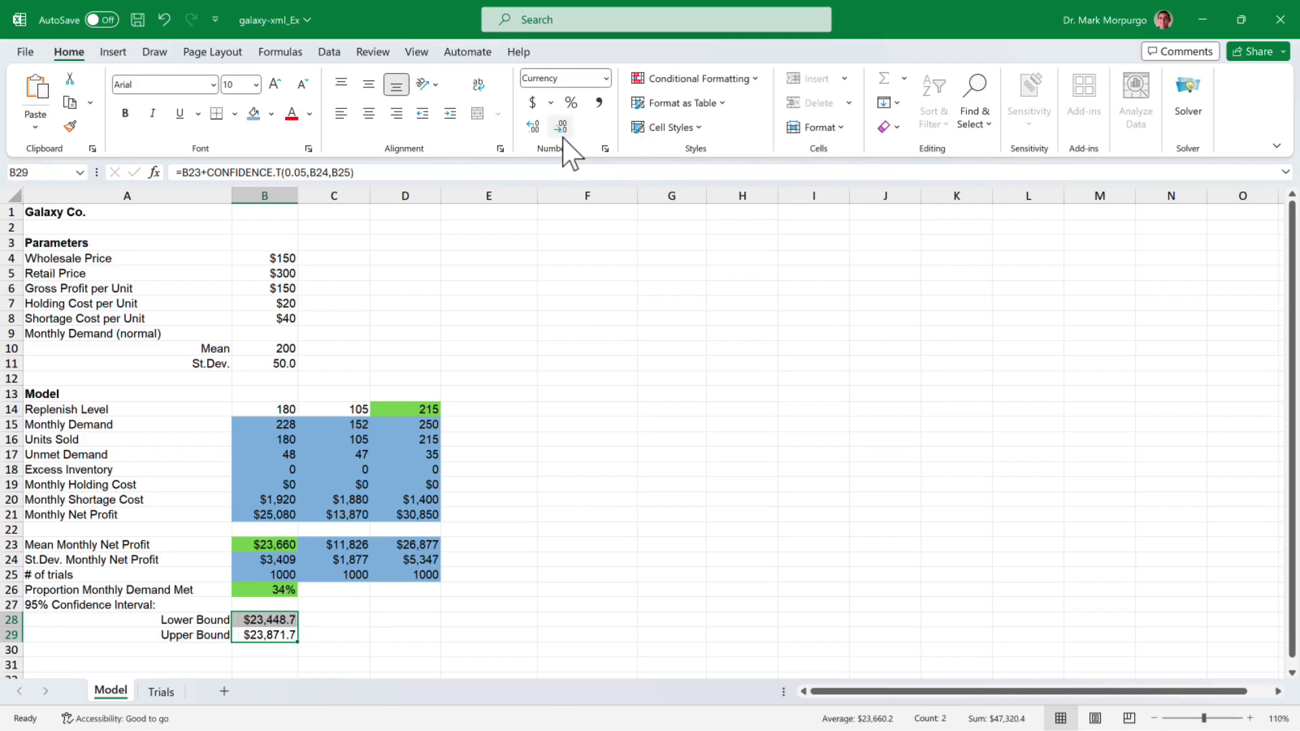
left_click(562, 137)
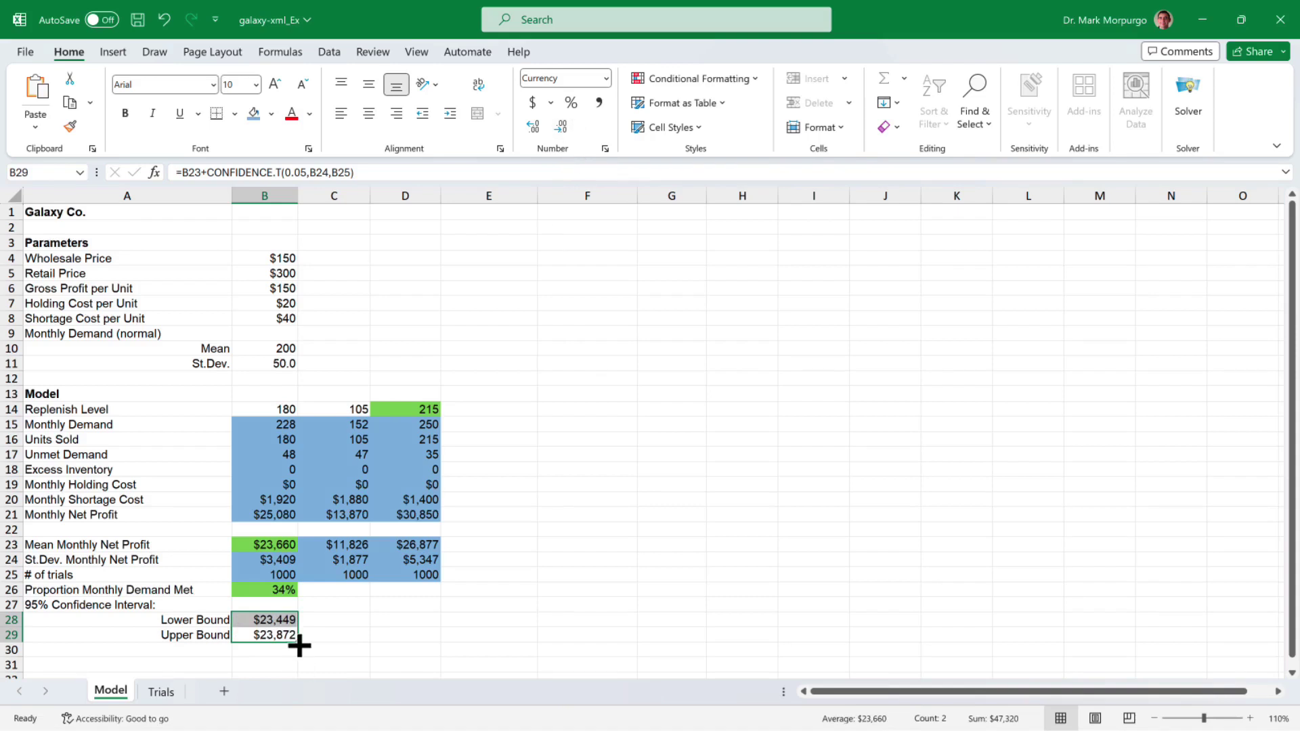
left_click_drag(299, 644, 418, 642)
Fill the confidence bounds in B28:C29 with blue and those in D28:D29 with green
left_click_drag(264, 619, 334, 635)
left_click(254, 116)
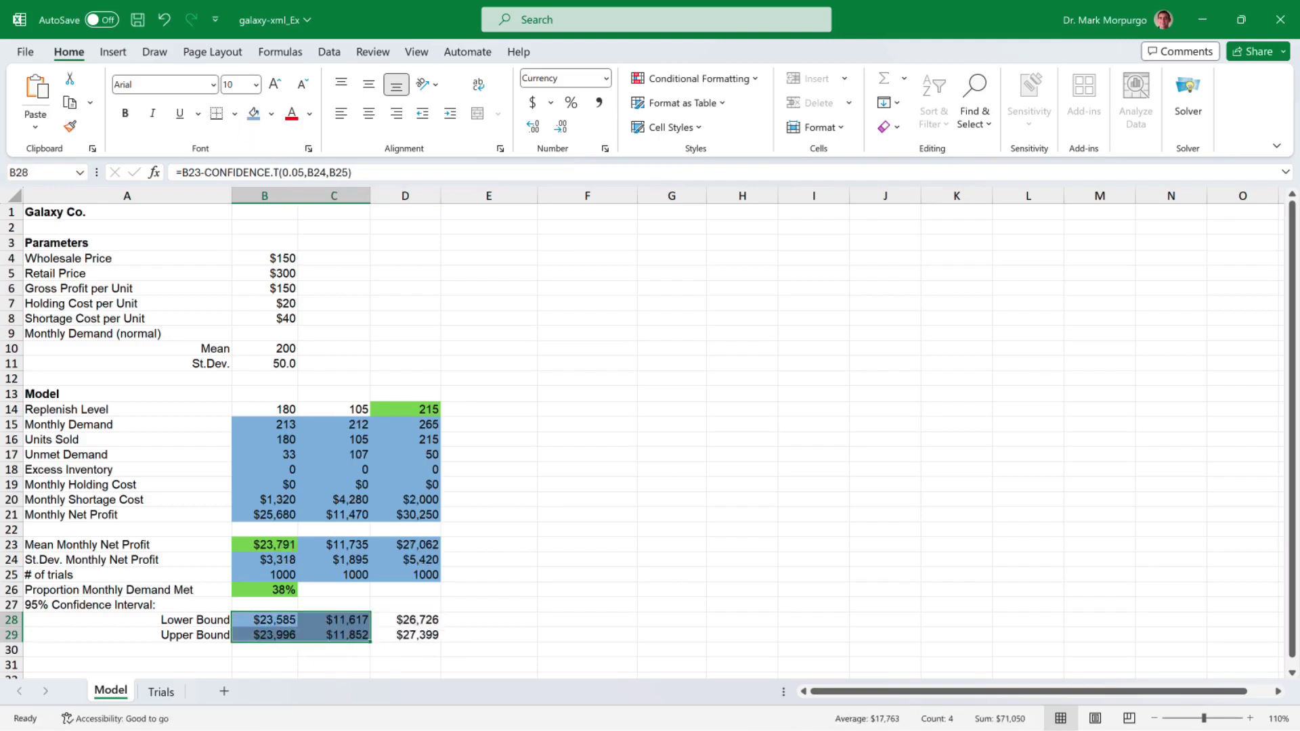
left_click(405, 635)
left_click_drag(405, 634, 405, 620)
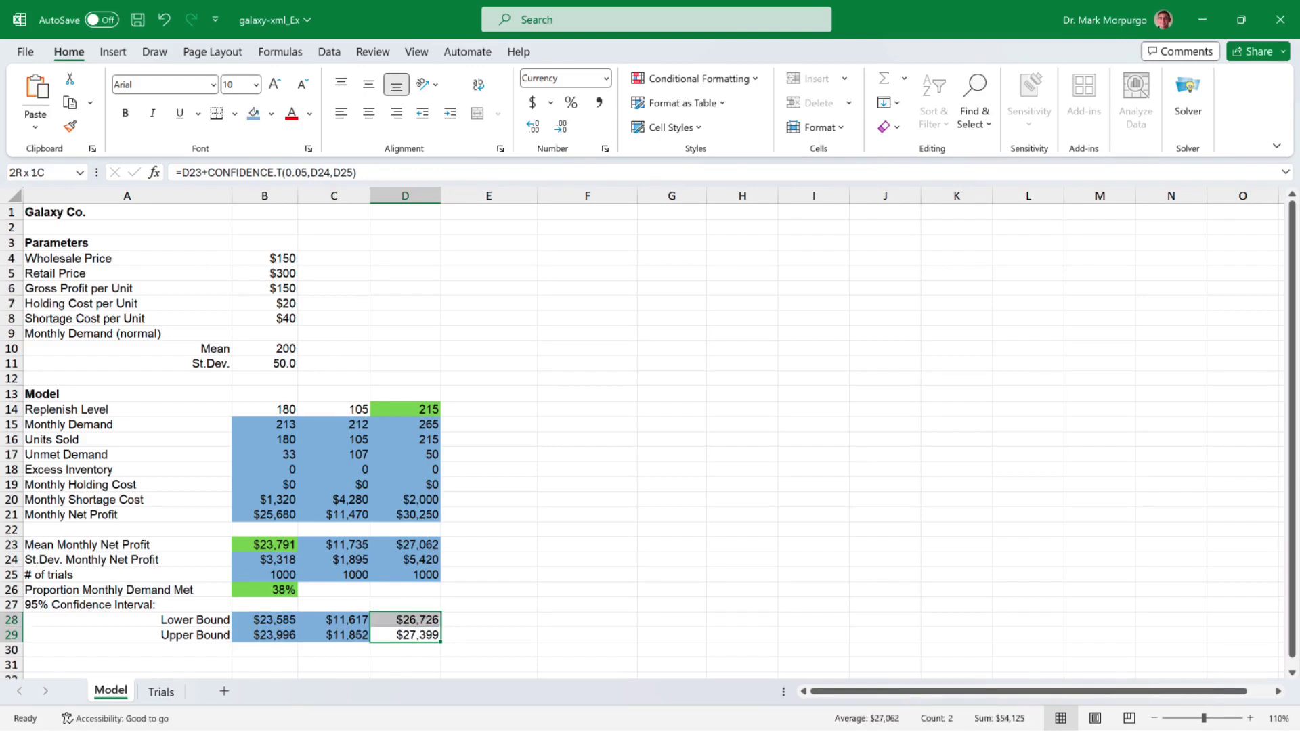
left_click(271, 114)
left_click(302, 270)
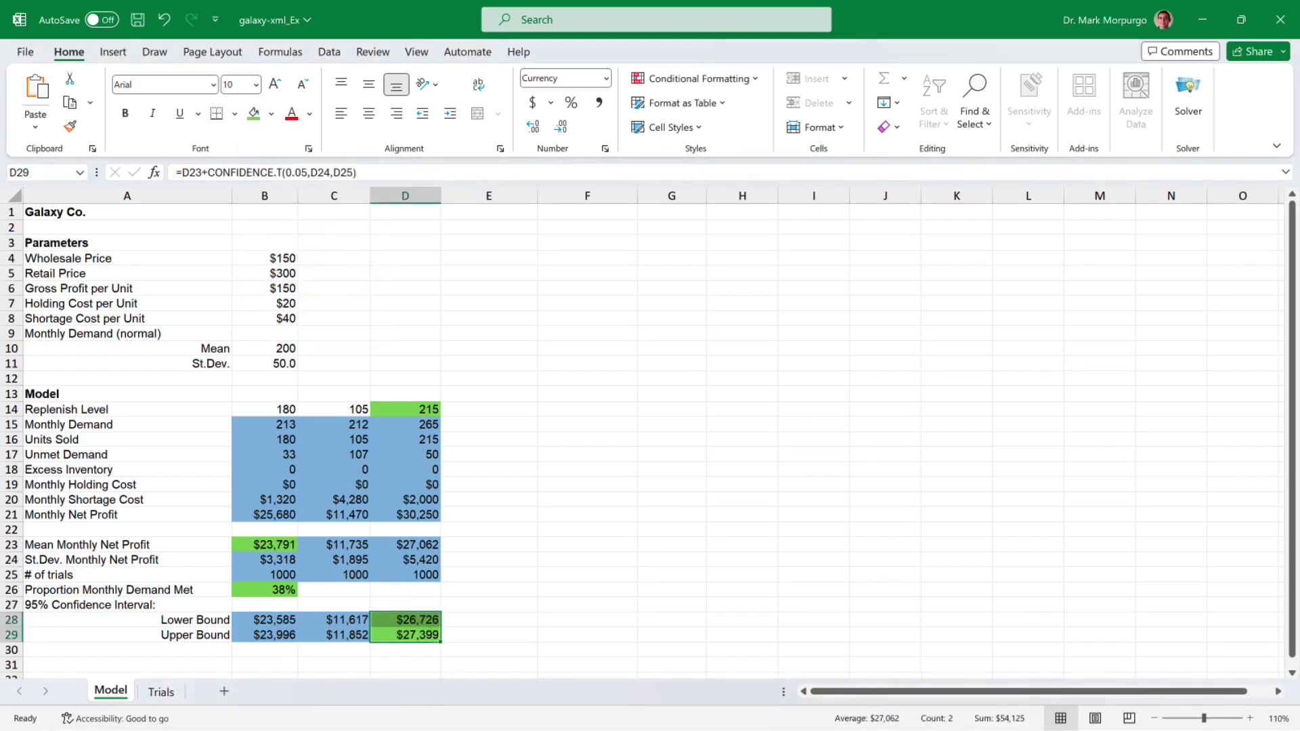
Recalculate the simulation repeatedly to examine how the proportion of demand met and the net profit statistics vary across replenish levels
left_click(489, 635)
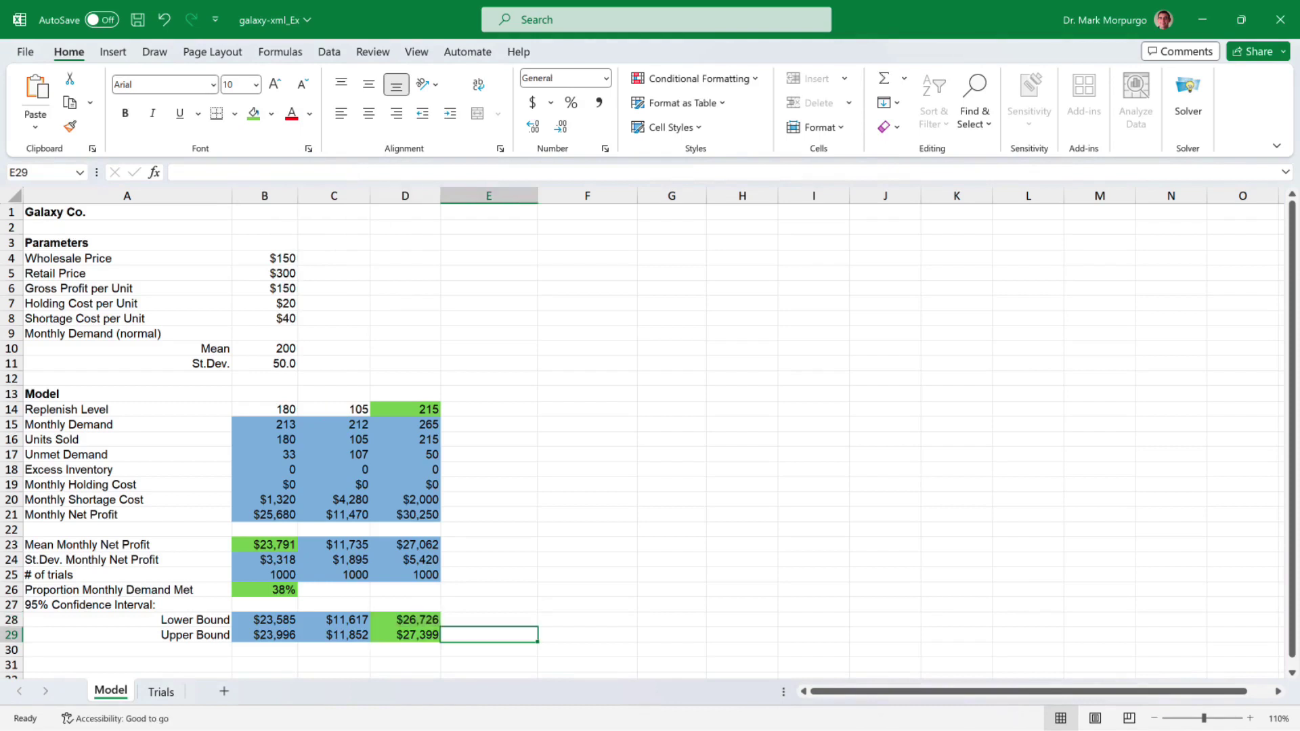
key("F9")
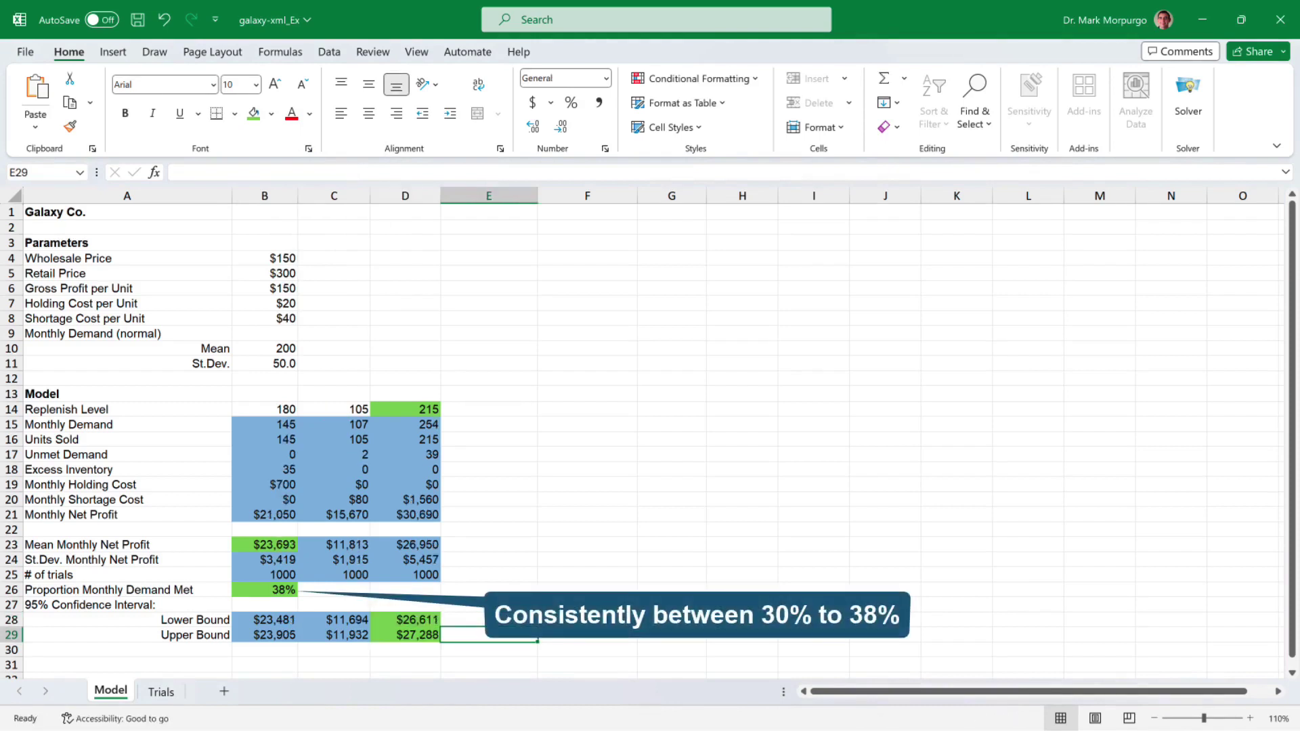
key("F9")
key("F9")
key("F9")
key("F9")
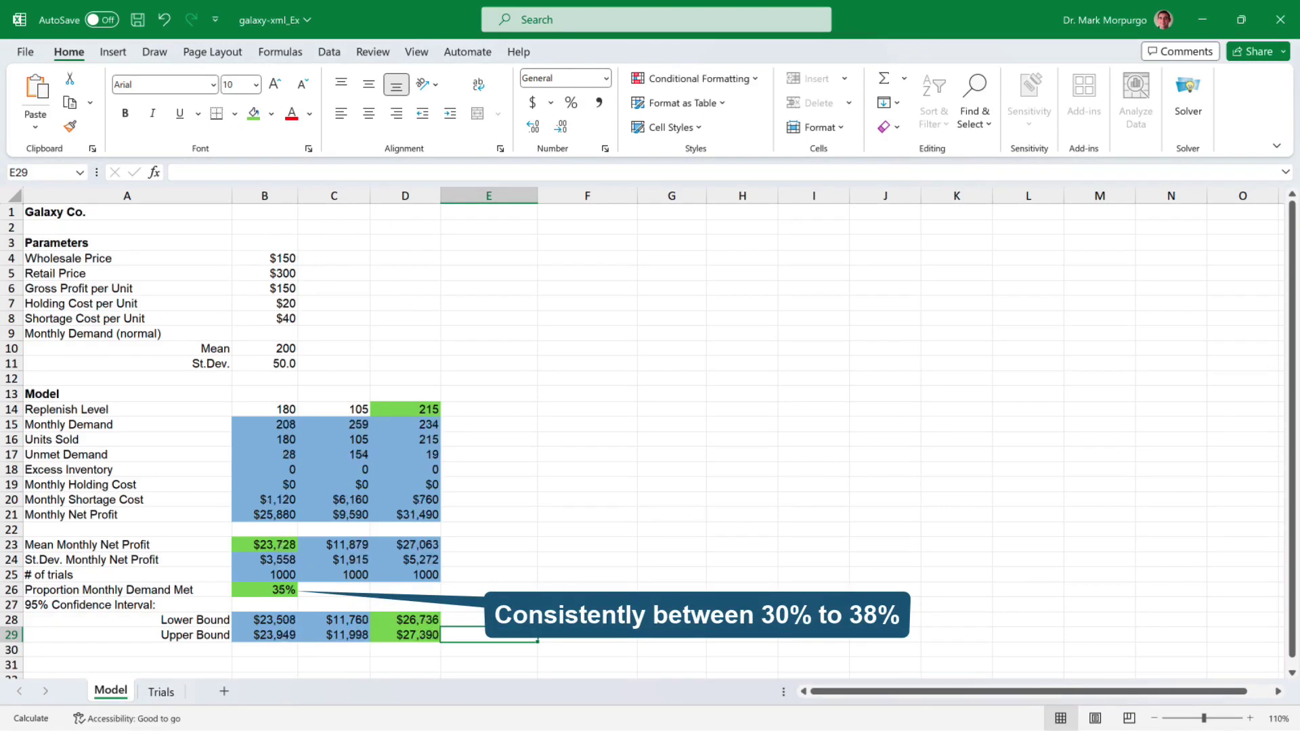
key("F9")
key("F9")
key("F9")
key("F9")
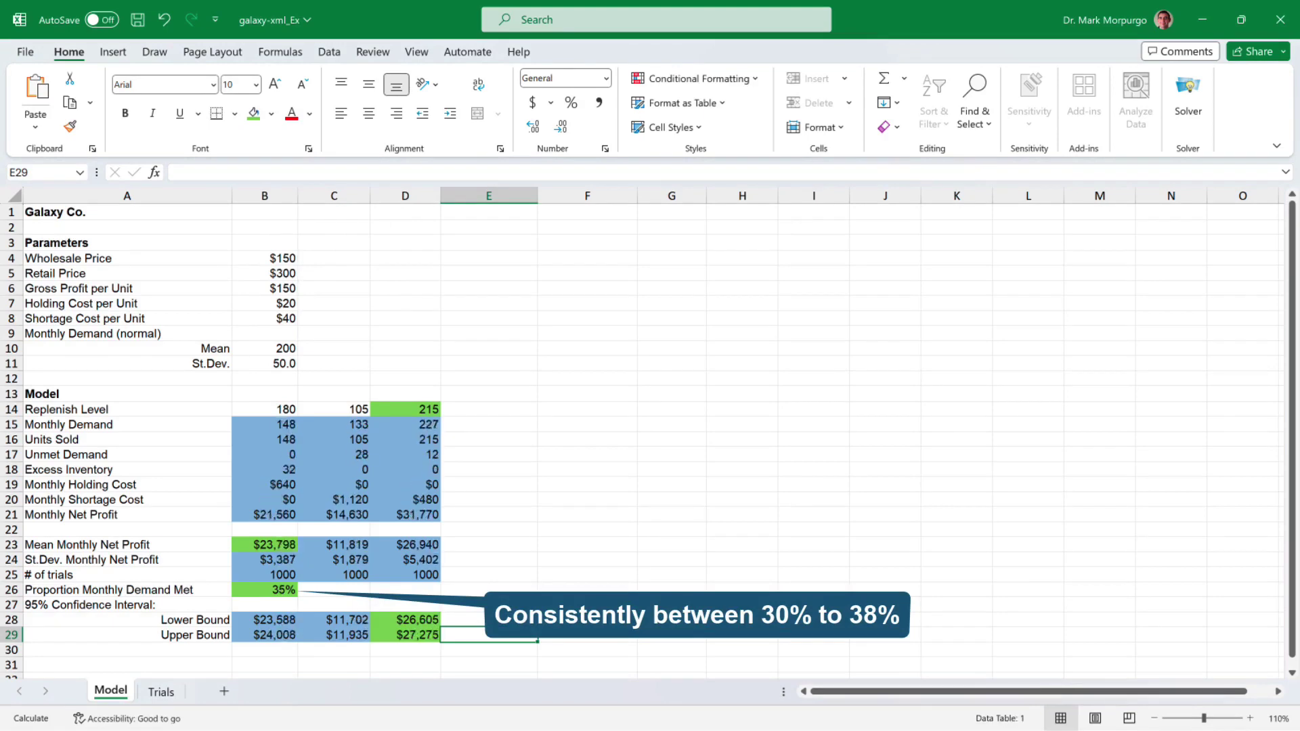
key("F9")
key("F9")
key("F9")
key("F9")
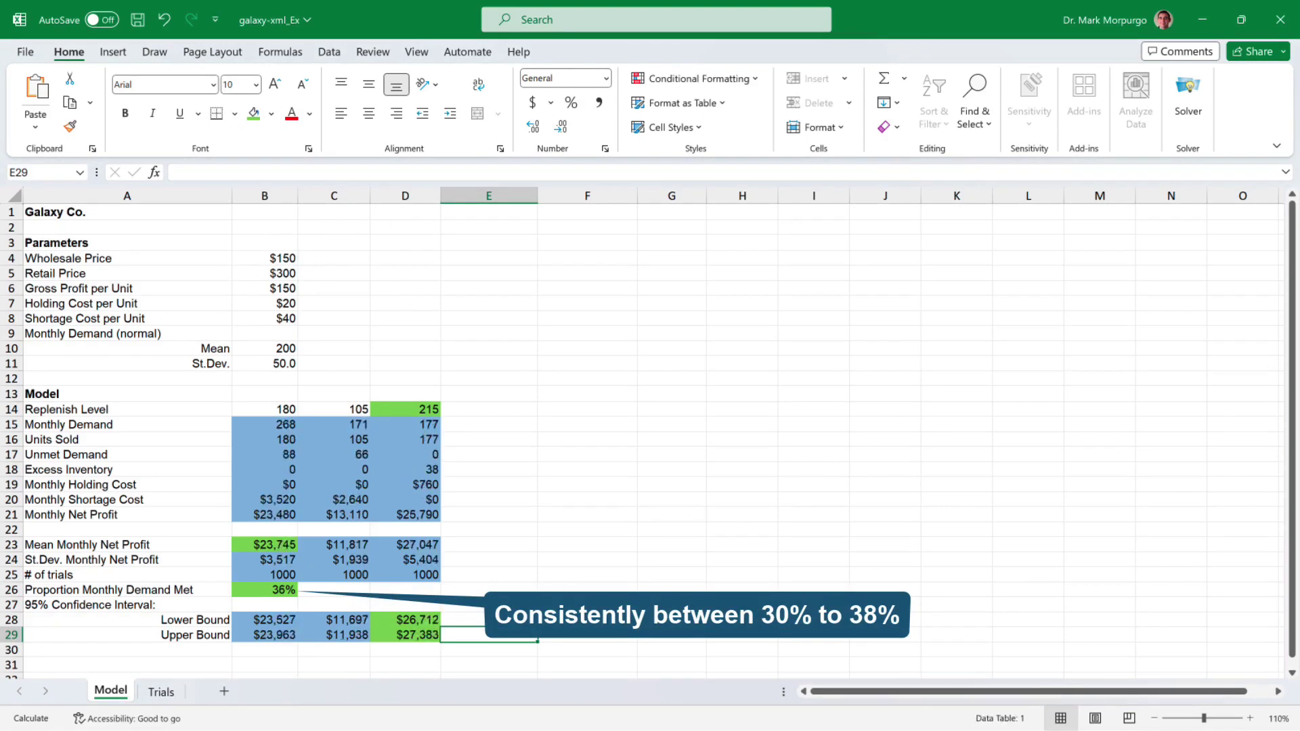
key("F9")
key("F9")
key("F9")
key("F9")
key("F9")
key("F9")
key("F9")
key("F9")
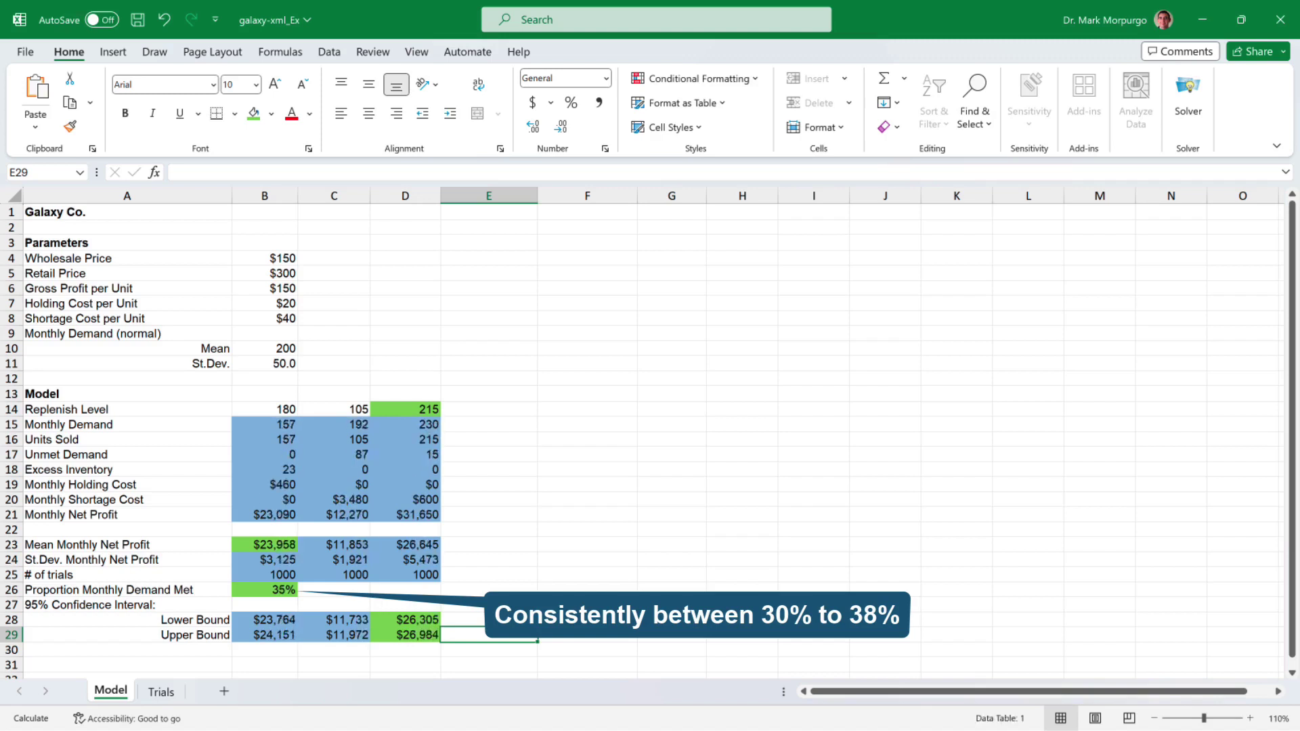
key("F9")
key("F9")
key("F9")
key("F9")
key("F9")
key("F9")
key("F9")
key("F9")
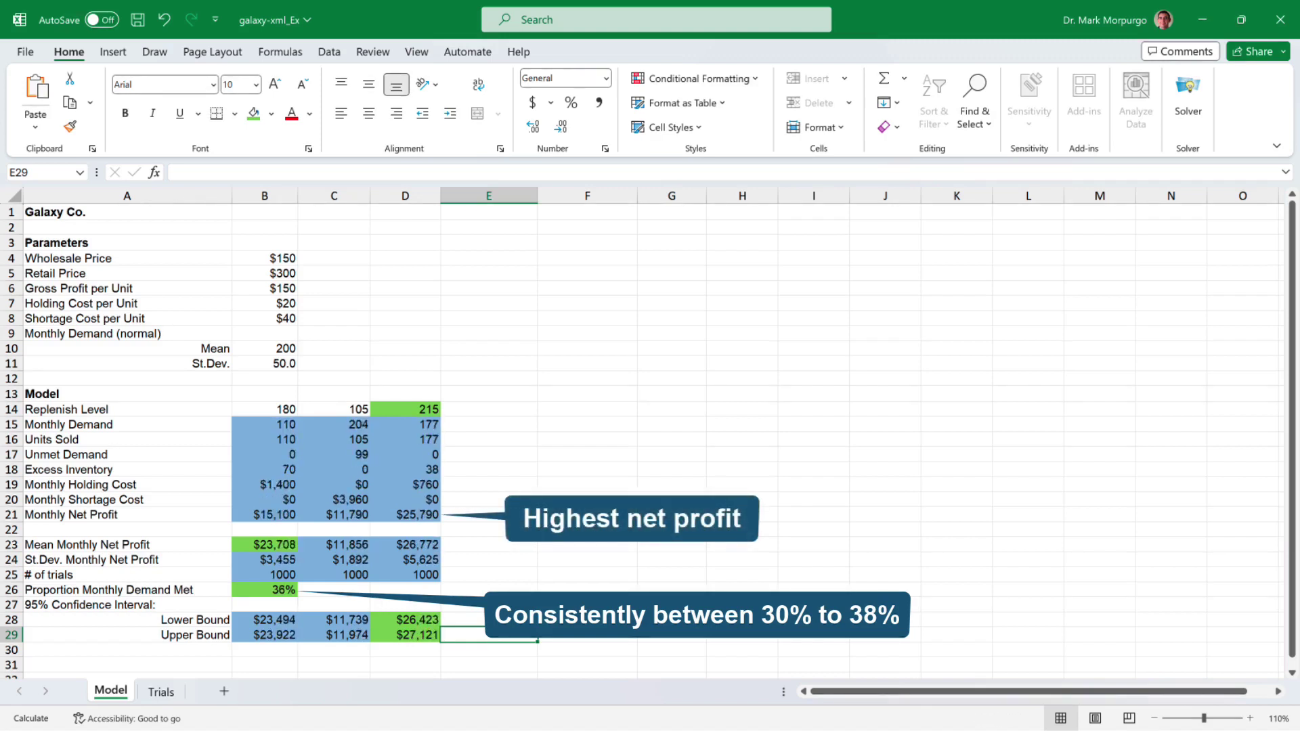